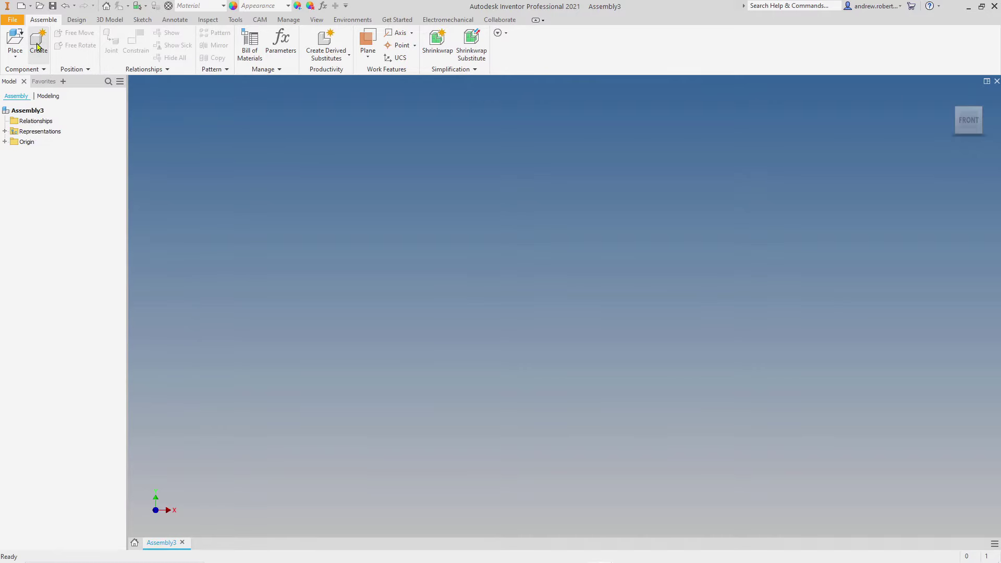
Create a new in-place component named "F spinner" from the Standard.ipt template and place it in the assembly.
click(37, 47)
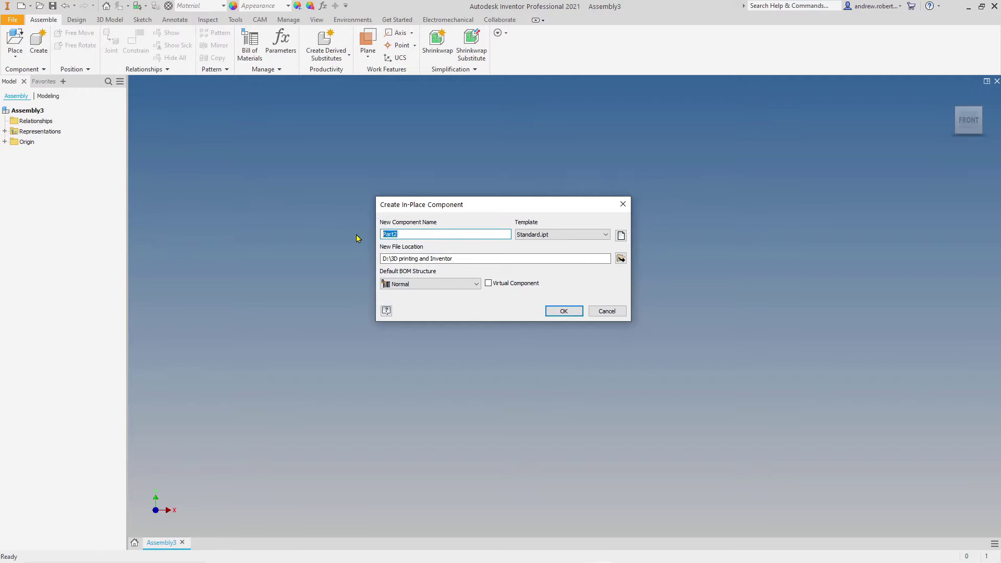
text(F spinner)
click(563, 312)
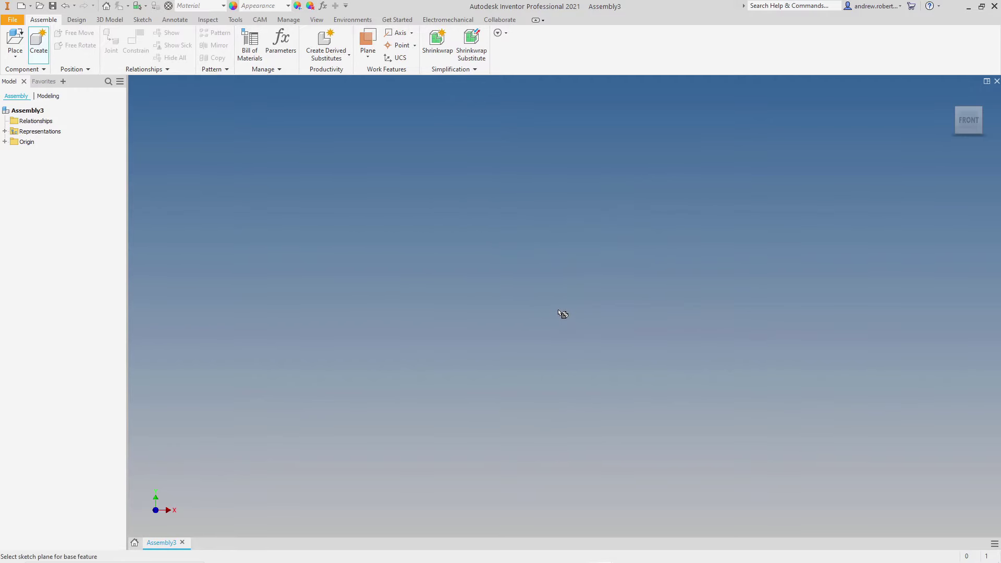
click(430, 208)
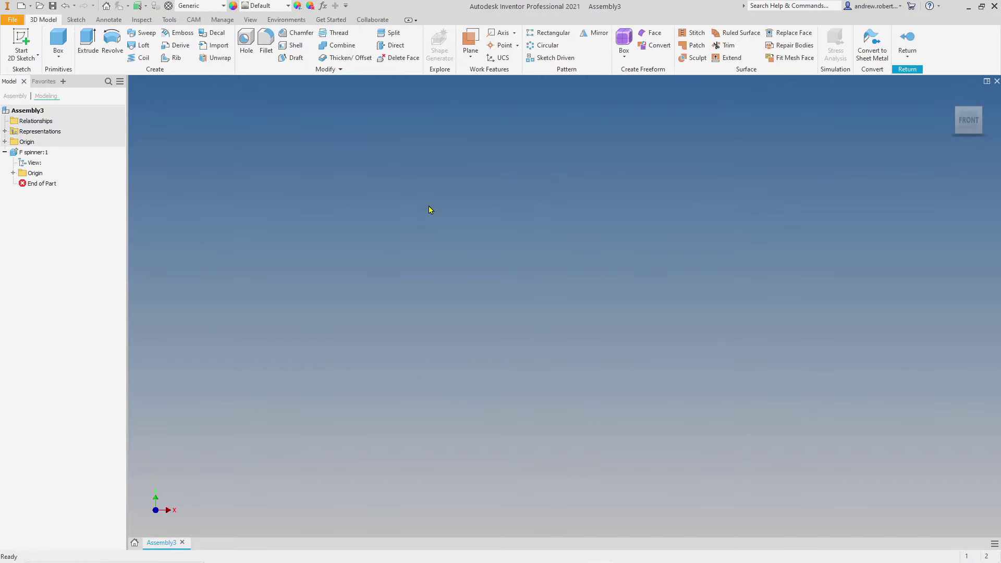
Start a 2D sketch on the front (XY) origin plane of the new part.
click(30, 56)
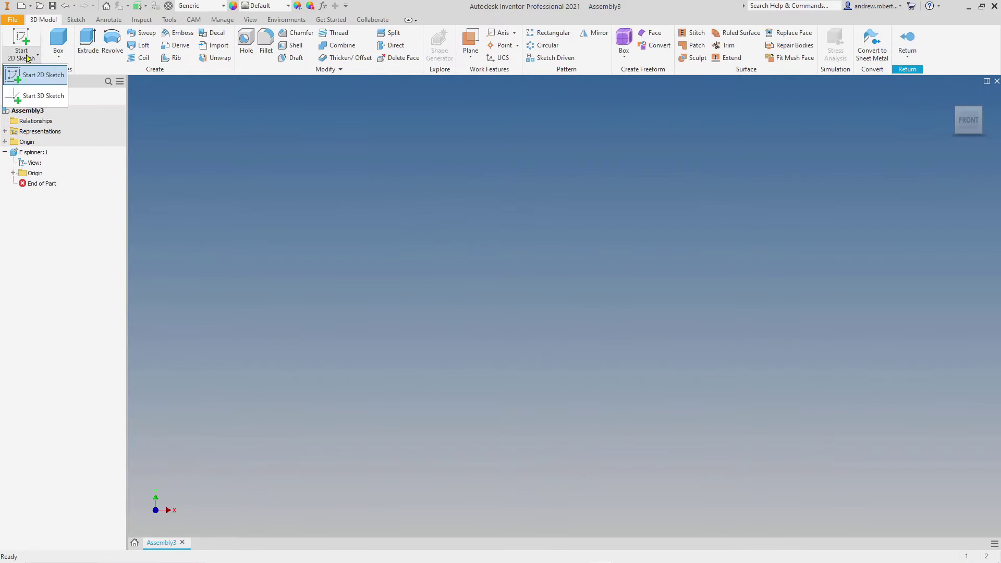
click(24, 81)
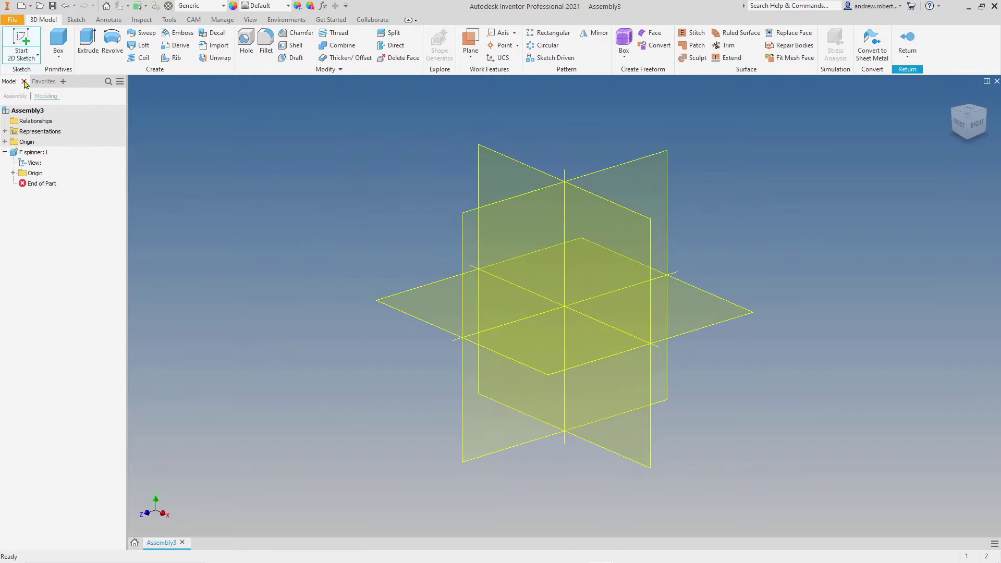
click(493, 168)
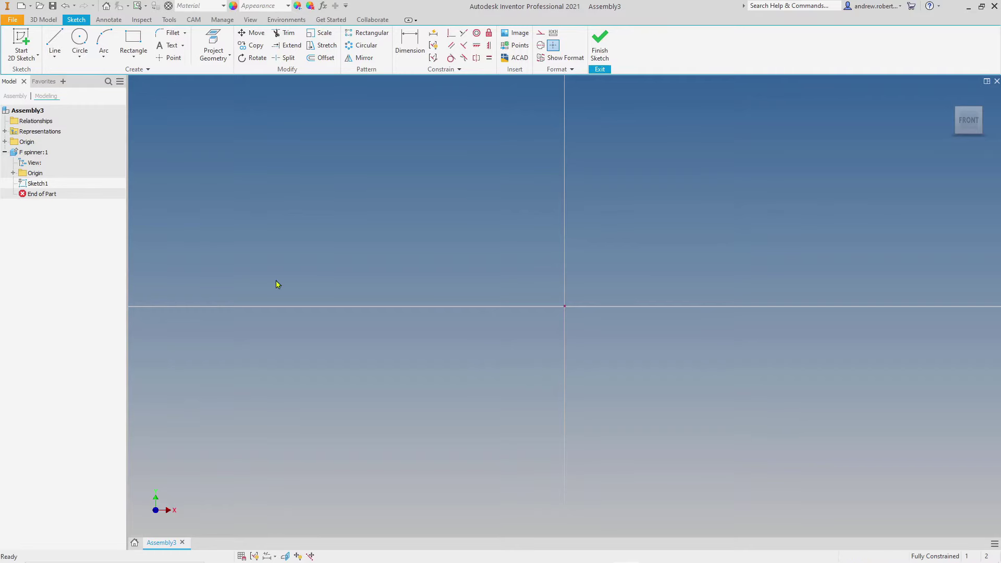
Draw a circle with a 22 mm diameter centred on the sketch origin.
click(77, 40)
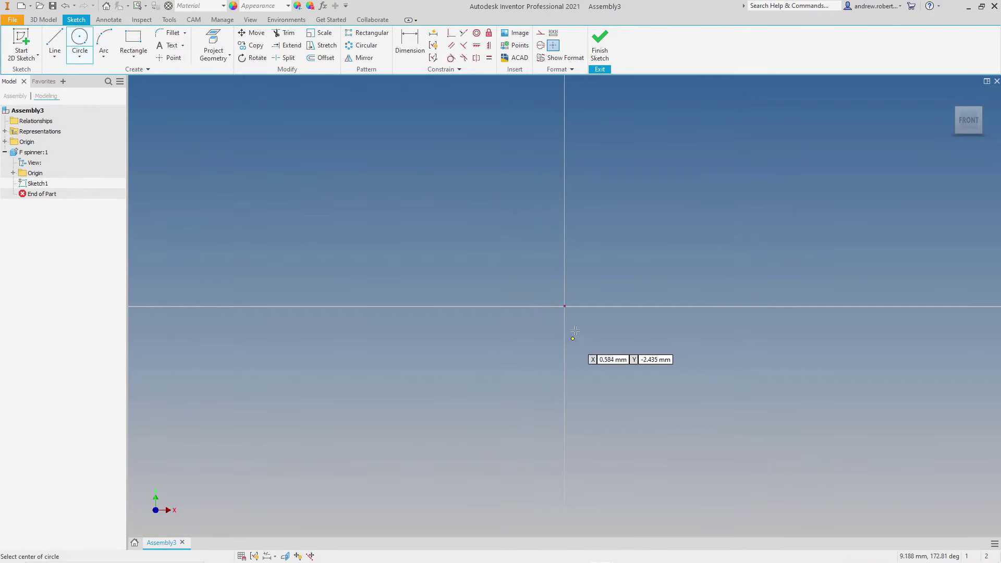
click(564, 306)
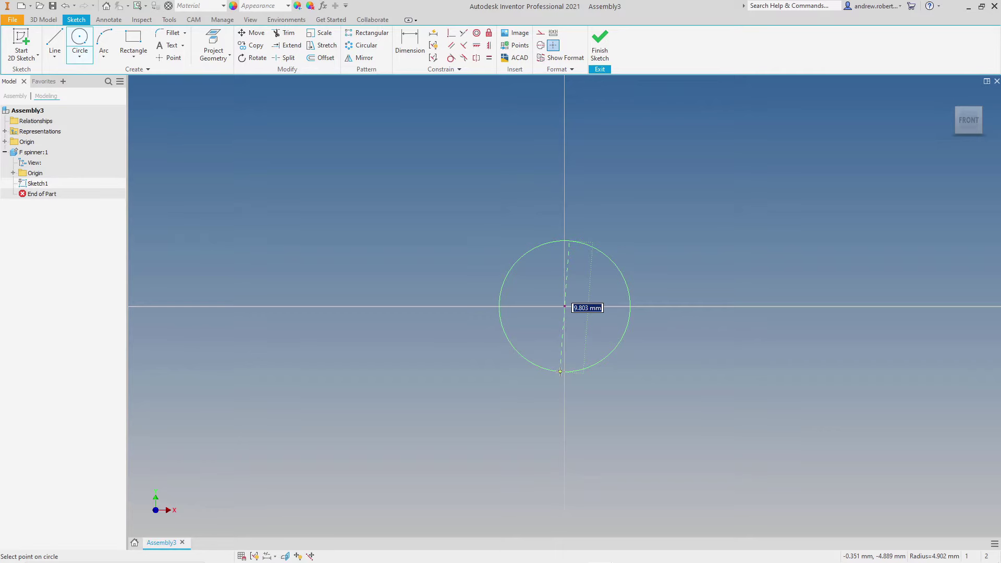
text(22)
key(Return)
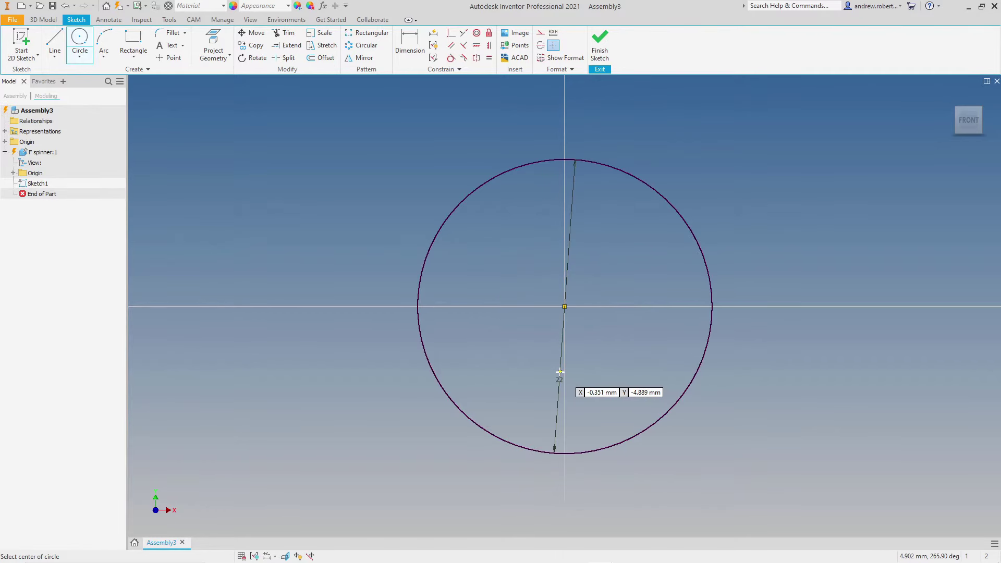
Draw a second circle with a 22 mm diameter above the first, centred over the origin.
scroll(560, 371, down, 5)
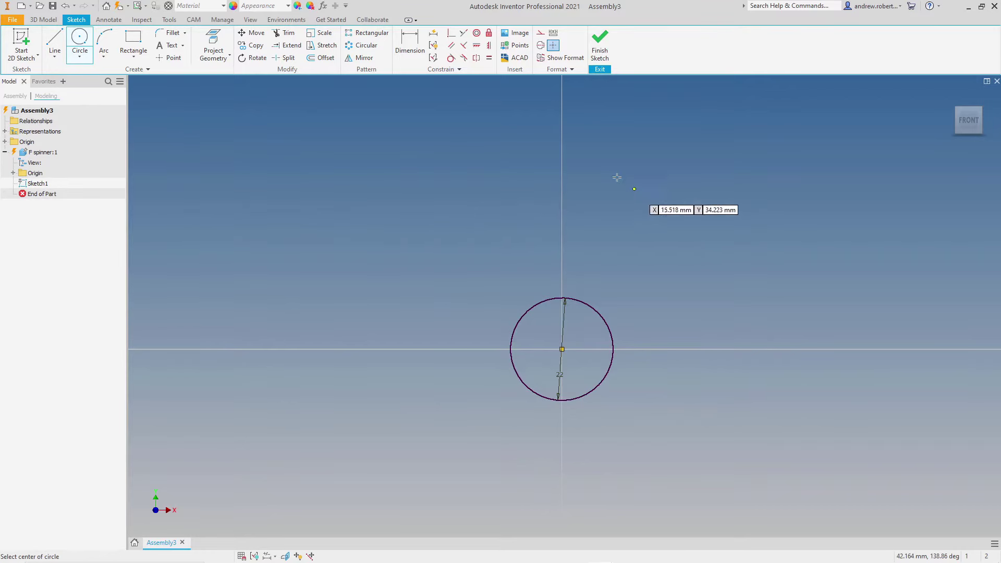
click(561, 141)
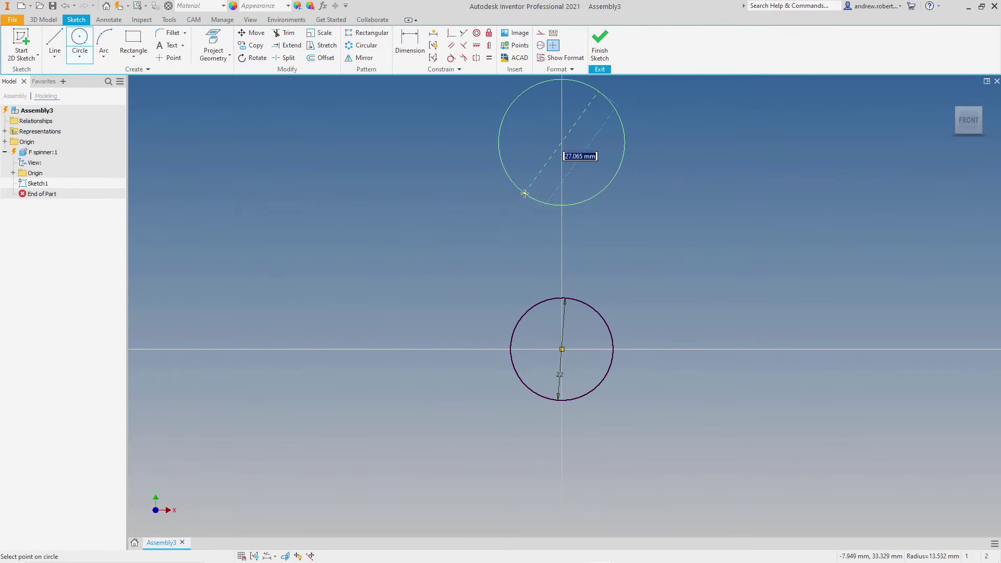
text(22)
key(Return)
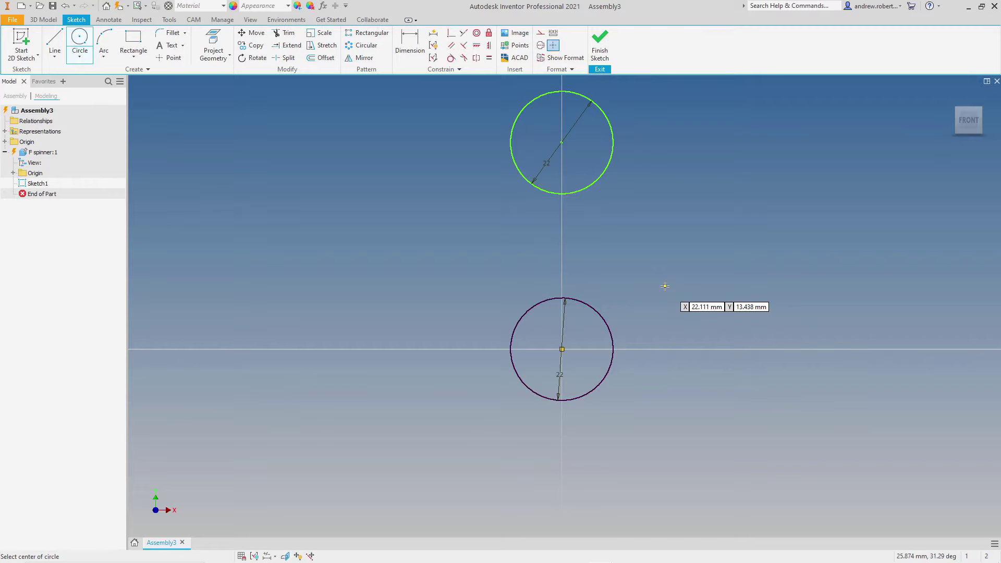
key(Escape)
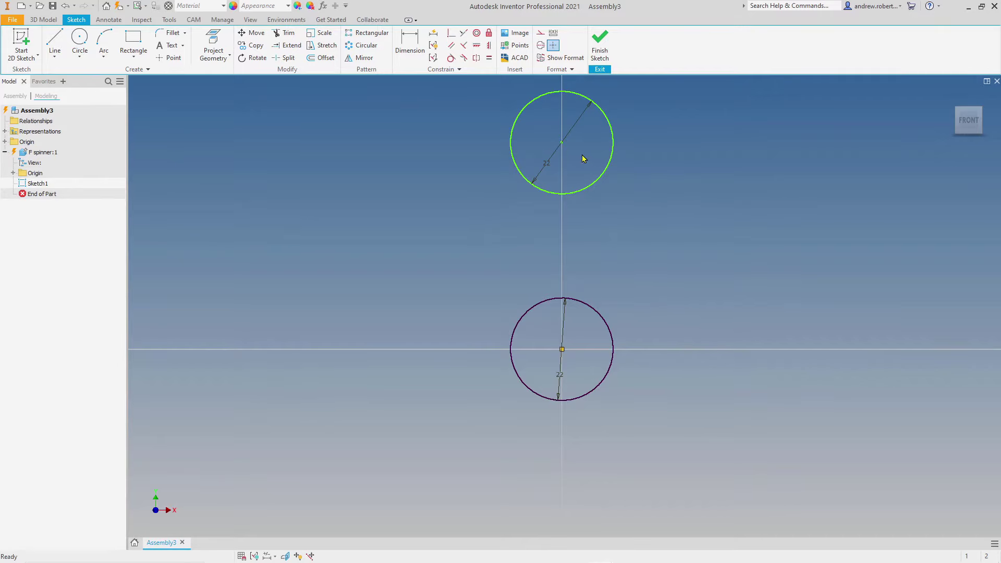
Pull the upper circle off the vertical axis, constrain its centre vertically to the origin, and test the constraint by moving it.
drag(561, 144, 532, 195)
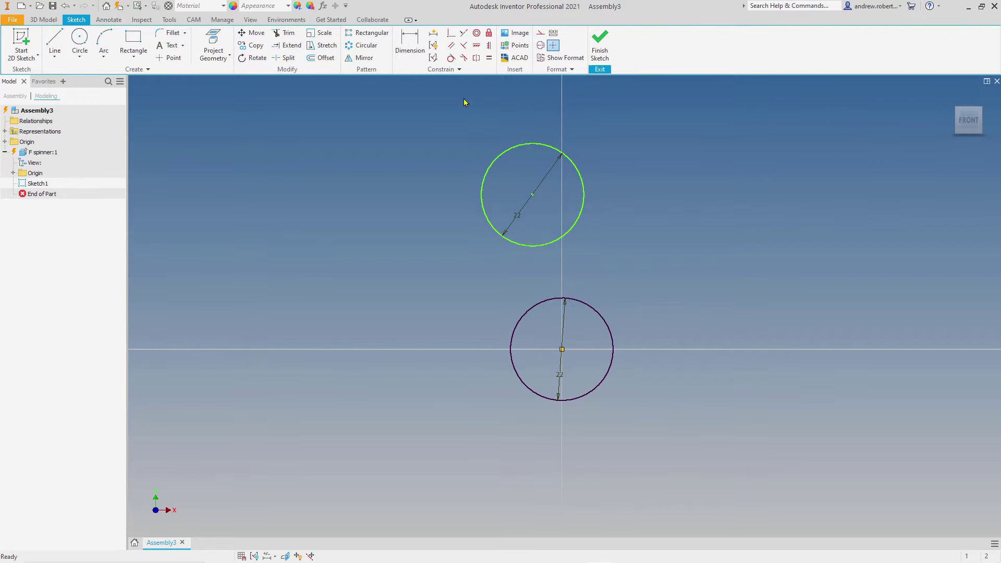
click(490, 48)
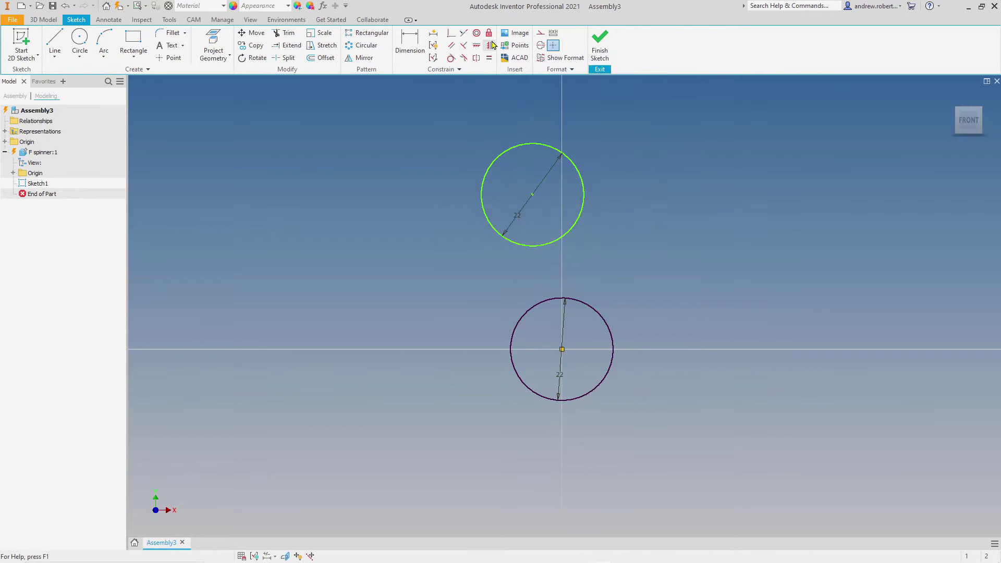
click(531, 194)
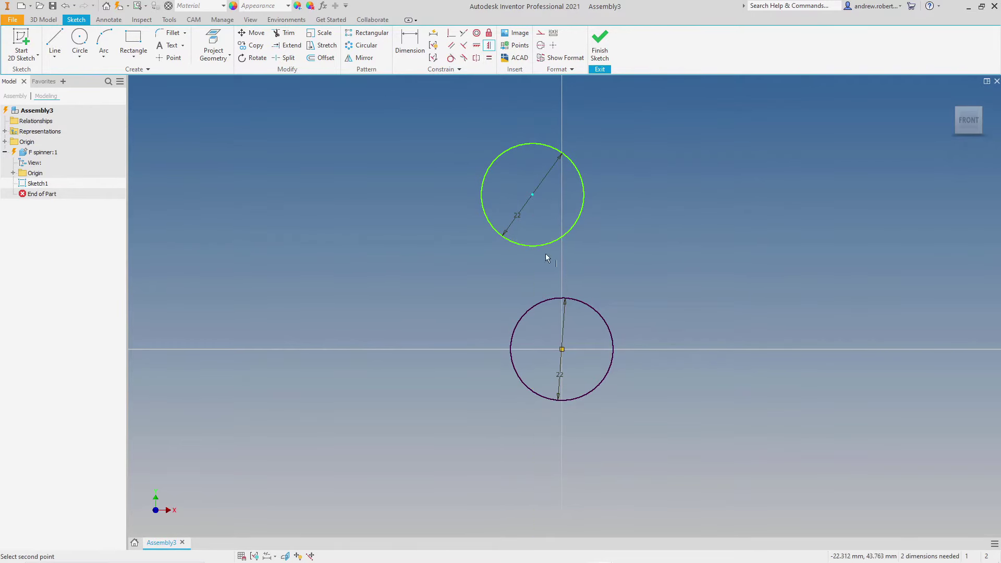
click(562, 349)
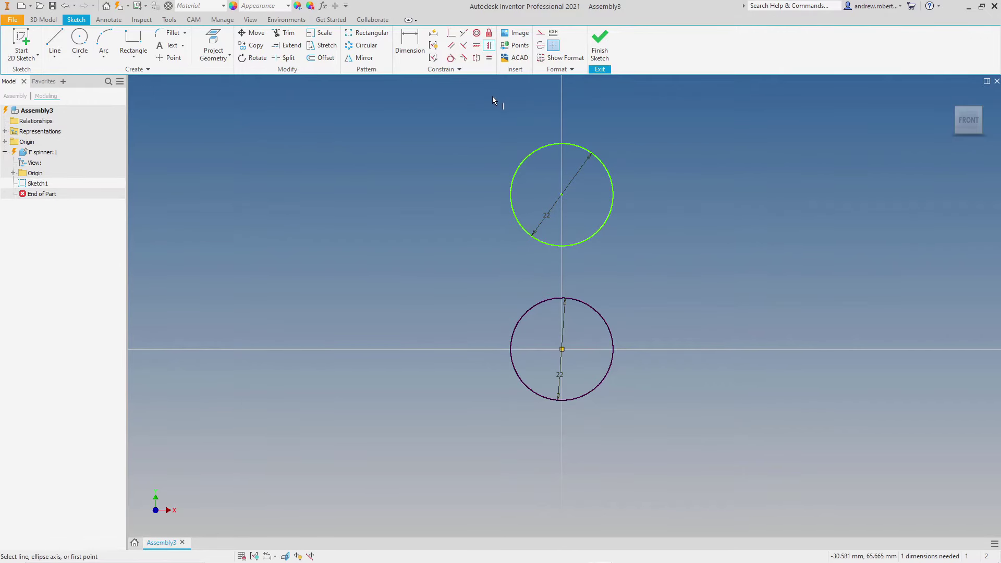
key(Escape)
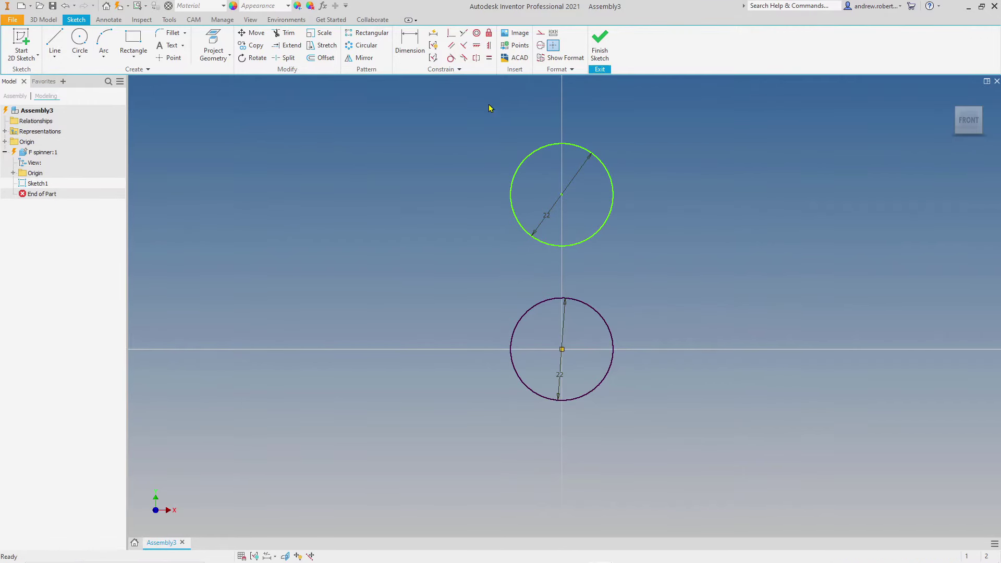
drag(562, 196, 471, 209)
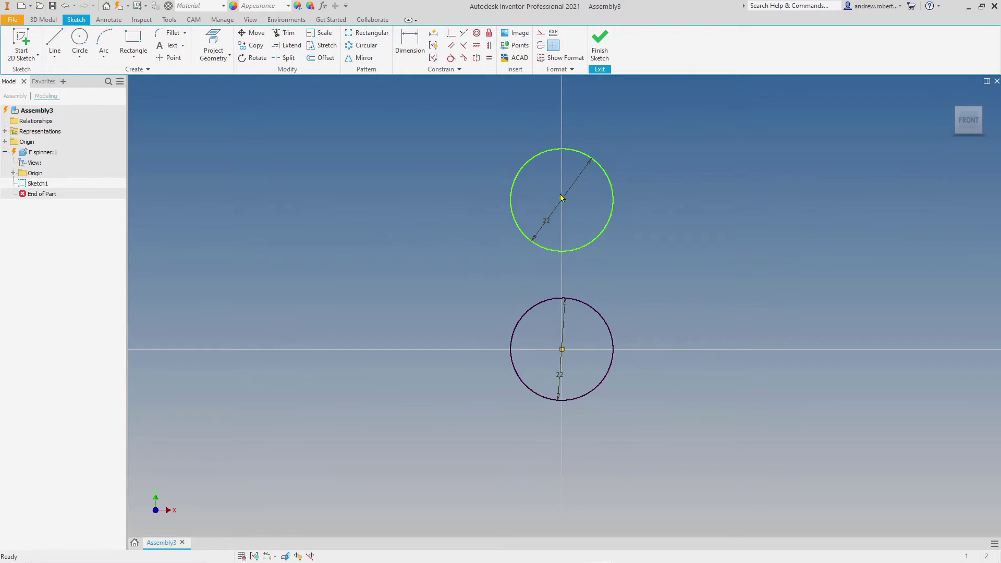
Dimension the distance between the centres of the two circles and set it to 30 mm.
click(408, 44)
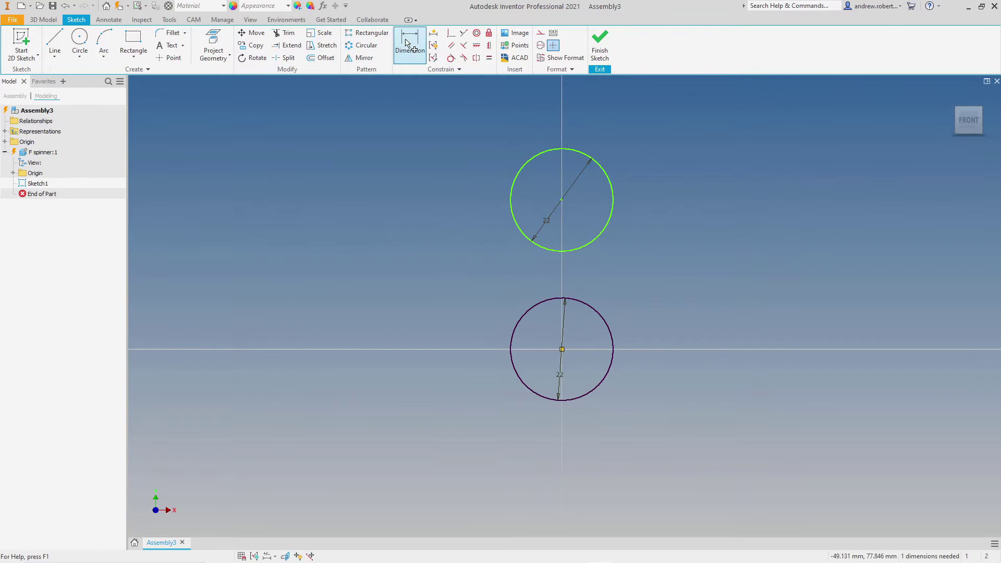
click(560, 203)
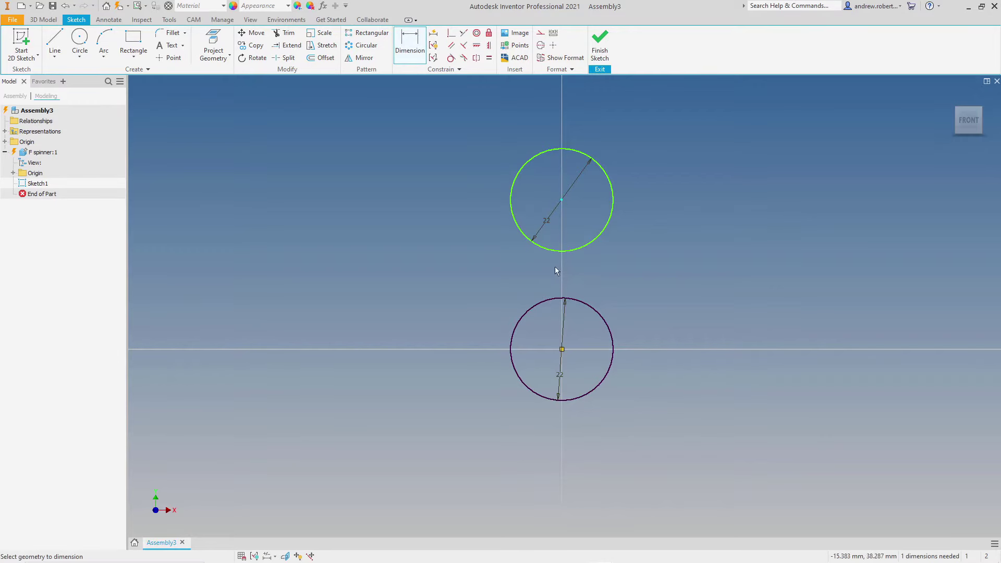
click(562, 349)
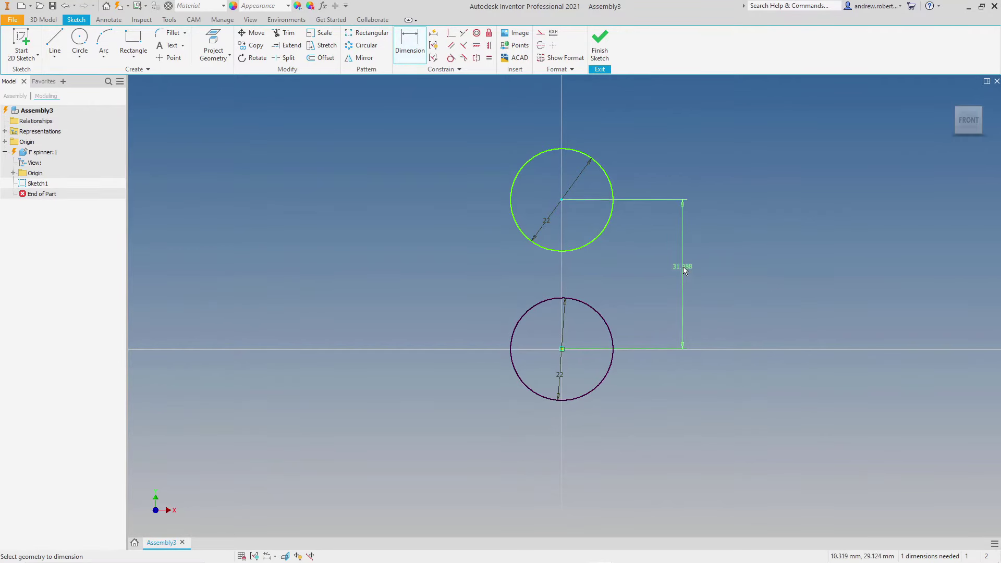
click(683, 268)
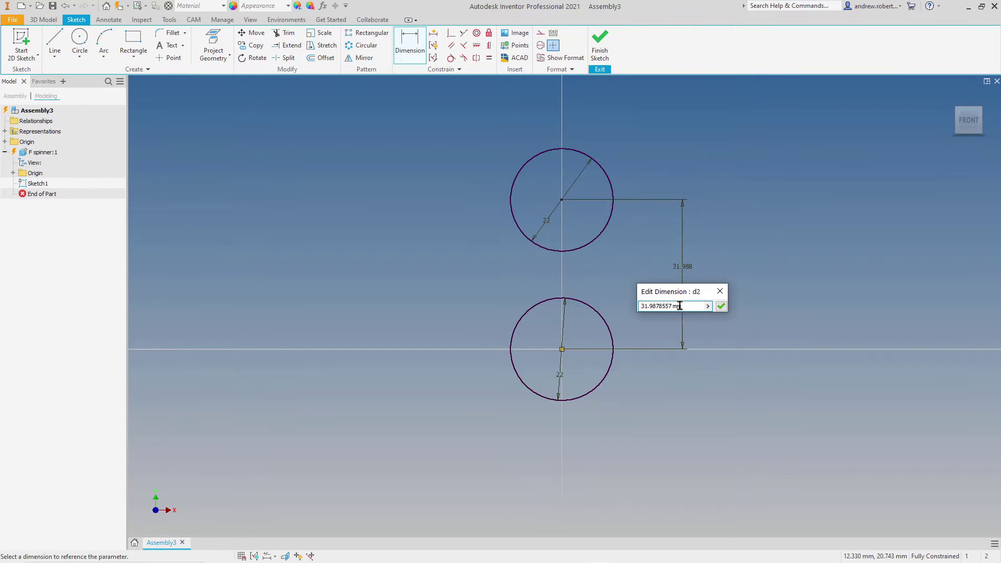
text(30)
key(Return)
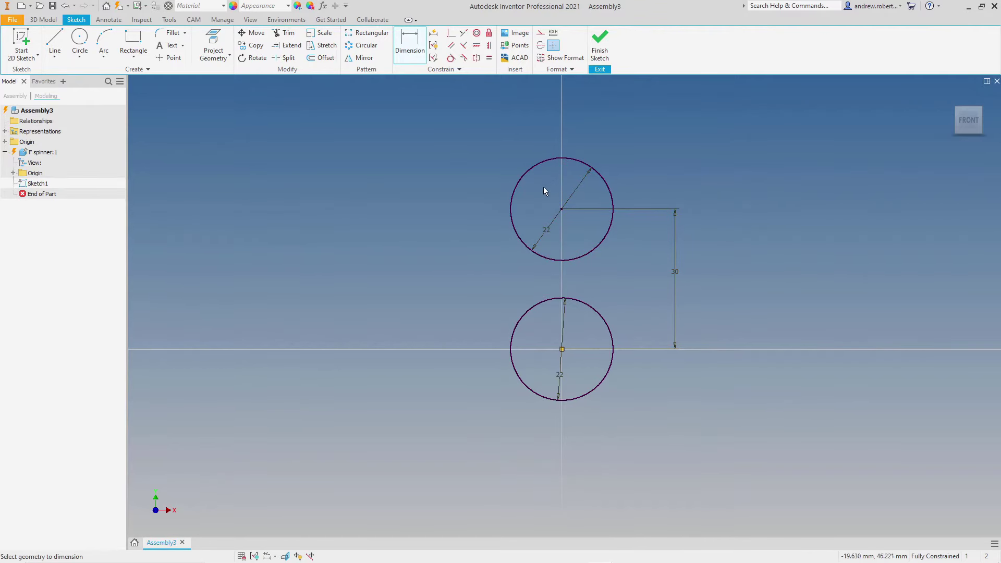
Draw a larger circle concentric with the upper circle, about 3.6 mm outside it.
click(79, 42)
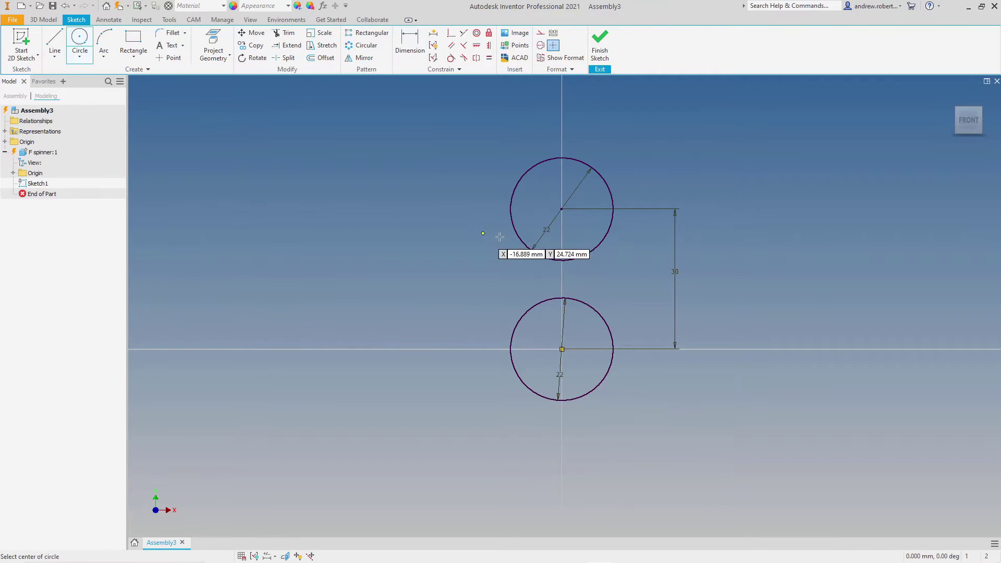
click(561, 208)
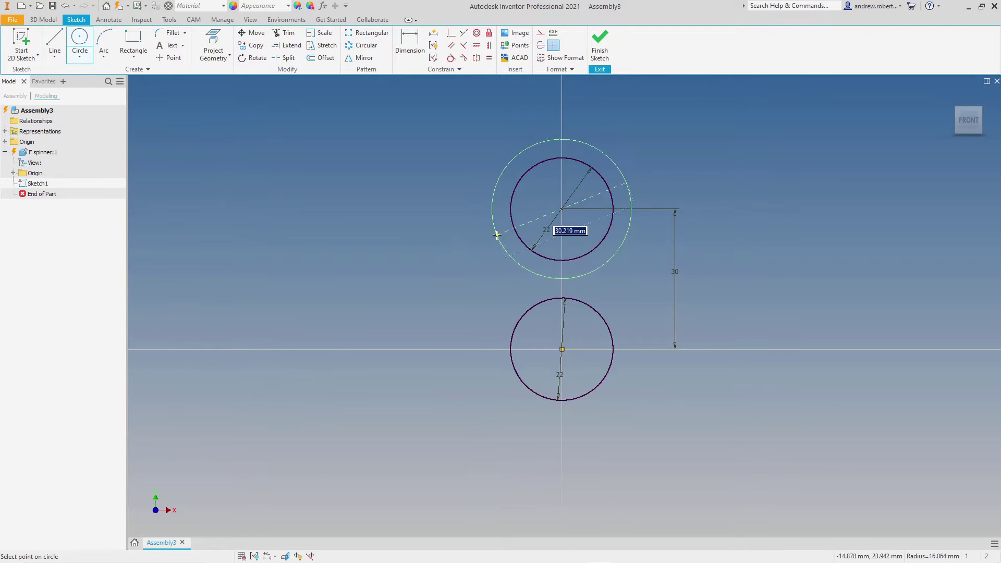
click(497, 233)
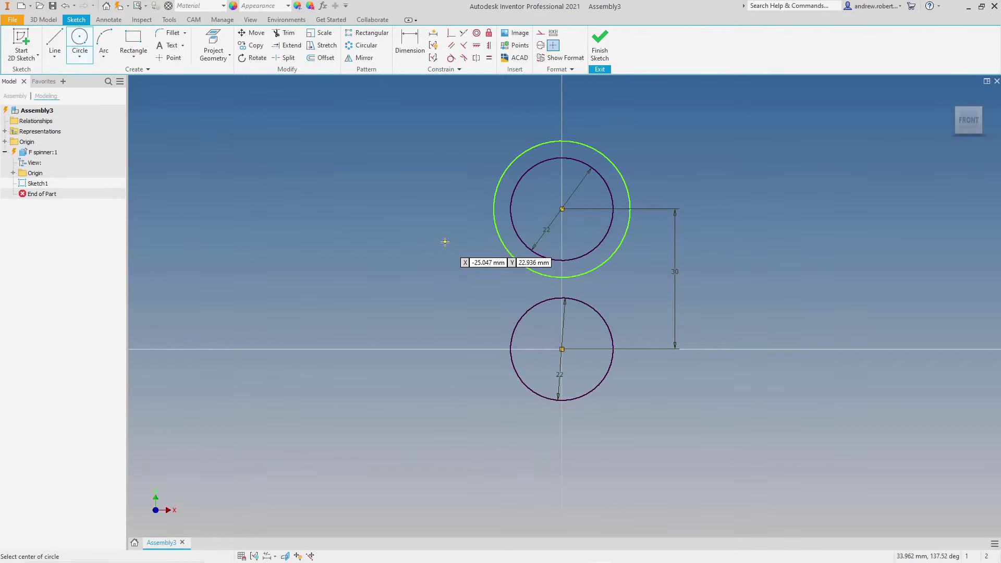
key(Escape)
Dimension the gap between the upper circle and its concentric outer circle and set it to 5 mm.
click(409, 43)
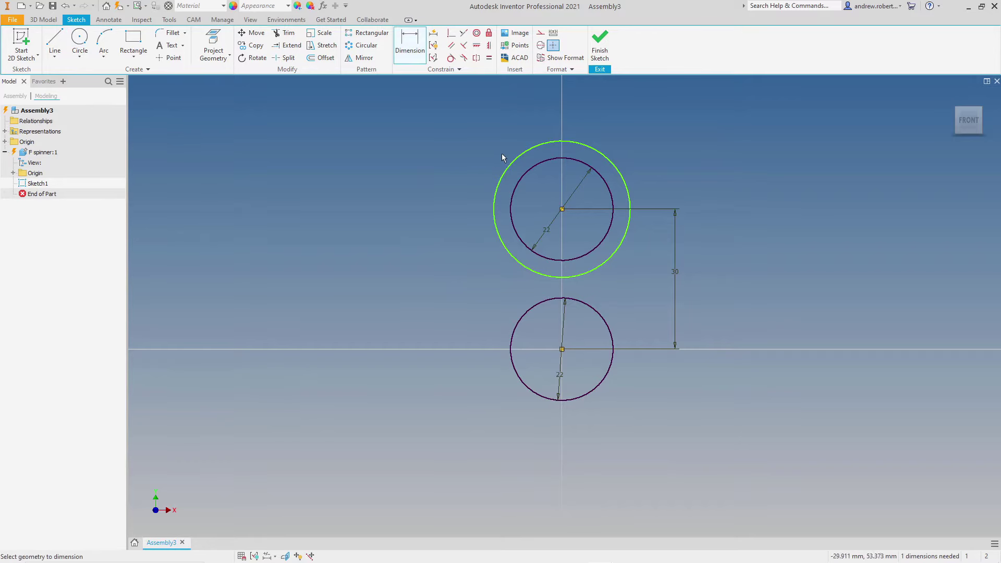
click(542, 164)
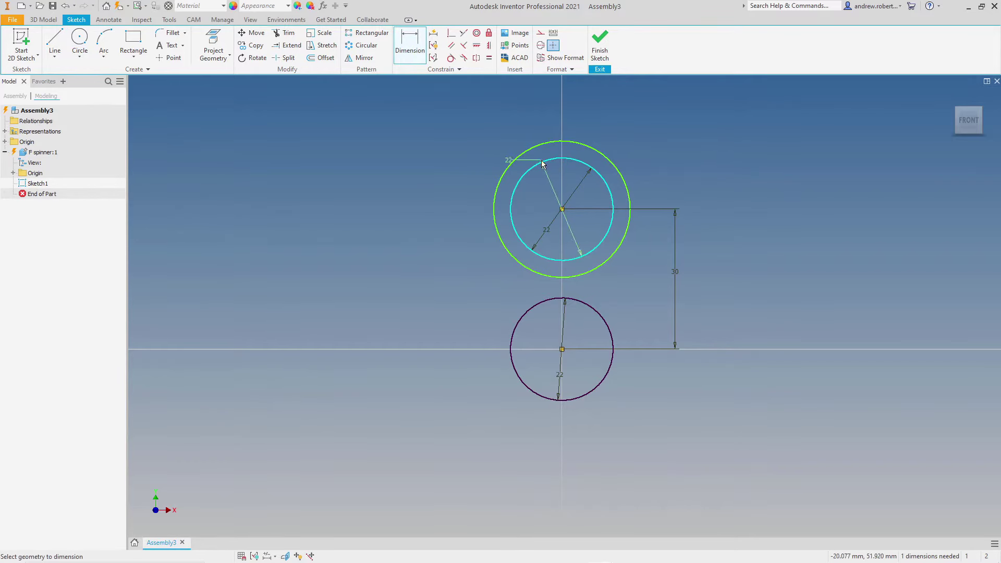
click(532, 149)
click(446, 135)
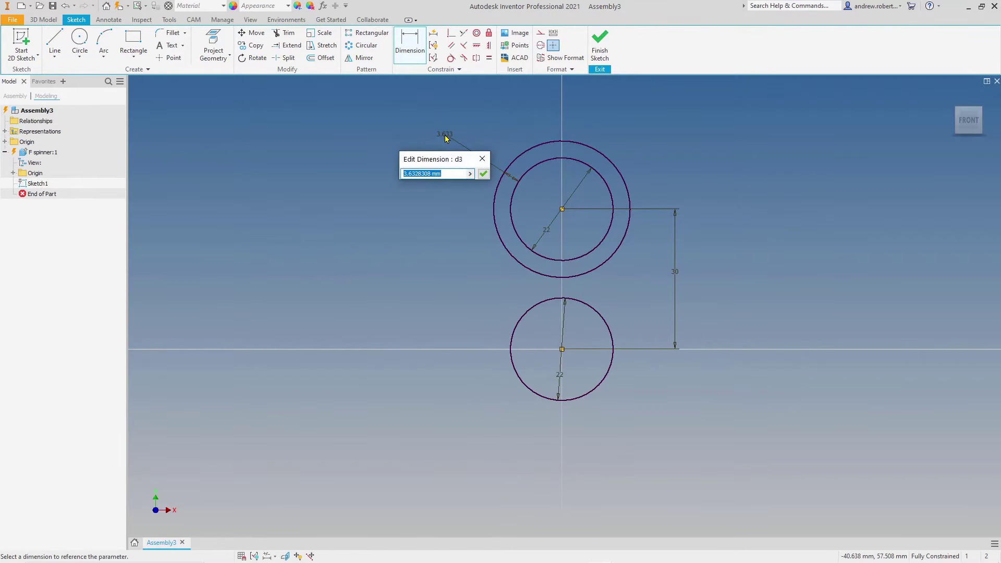
text(5)
key(Return)
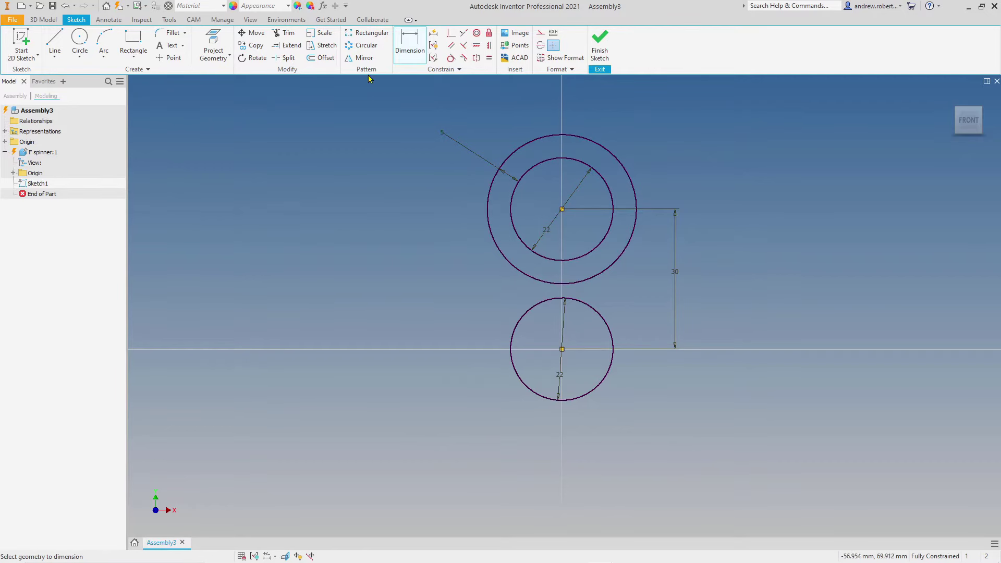
Circular-pattern the upper circle and its concentric outer circle around the origin point with 3 instances over 360 degrees.
click(365, 48)
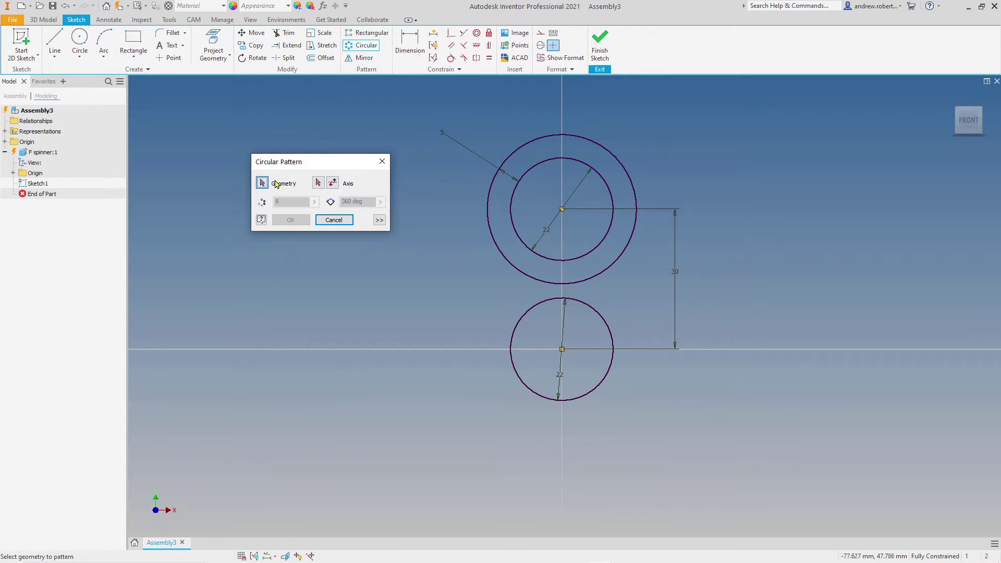
click(530, 145)
click(536, 165)
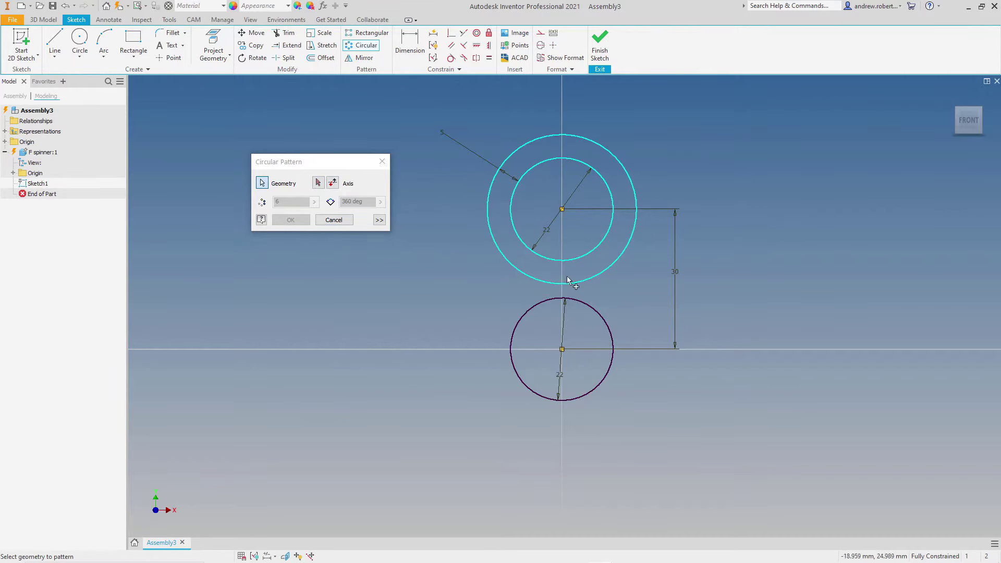
click(318, 183)
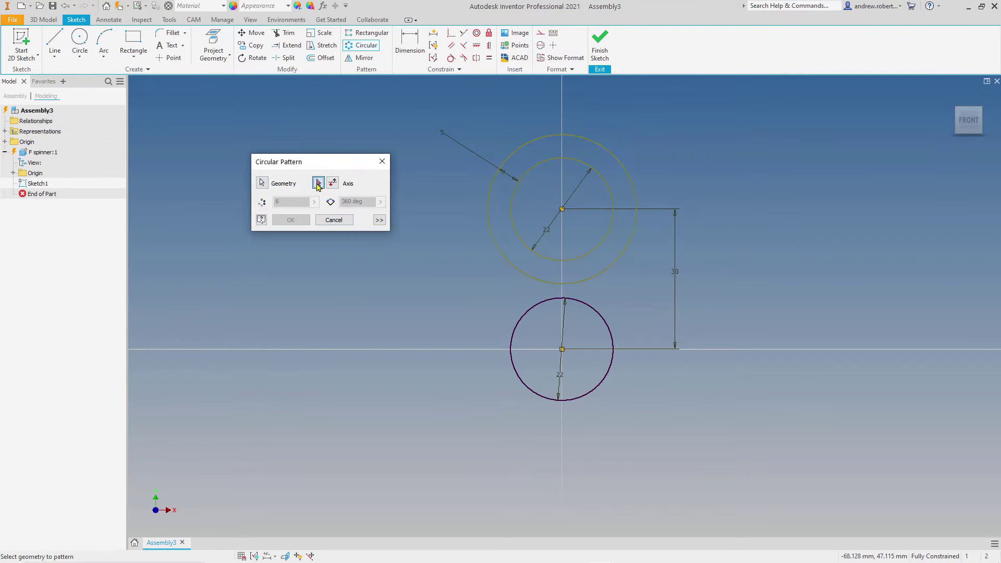
click(562, 349)
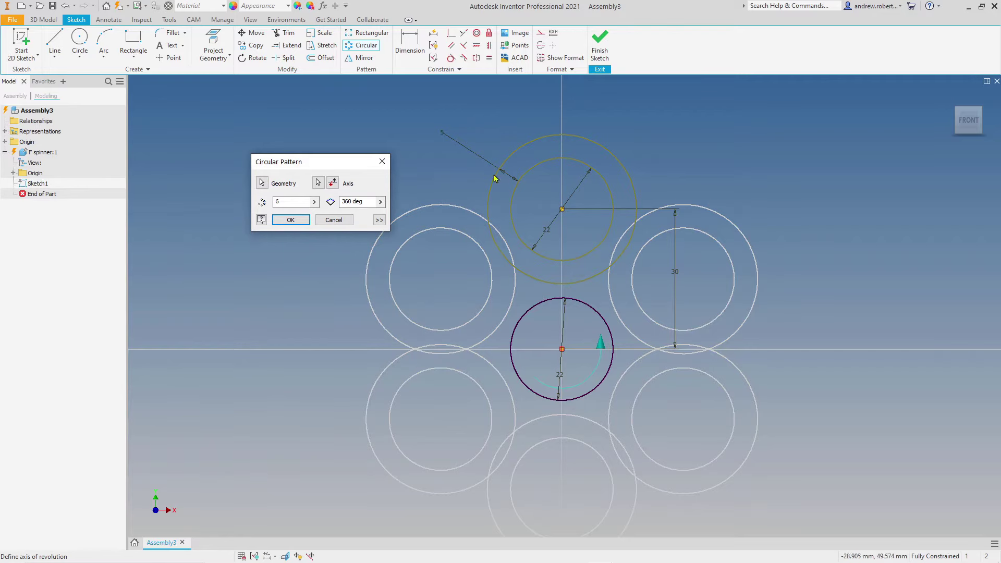
click(291, 201)
key(BackSpace)
text(5)
key(shift+Home)
text(3)
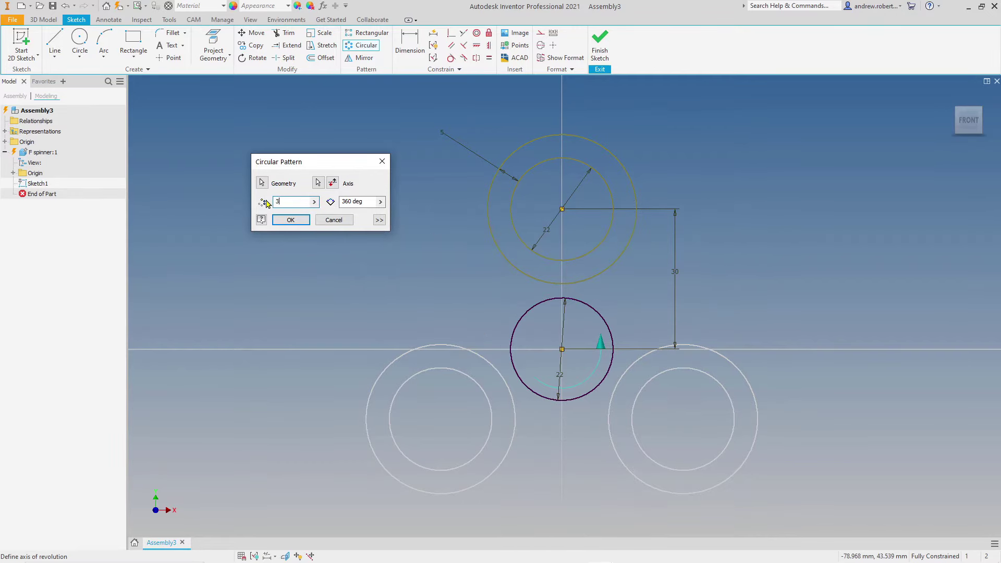
key(Return)
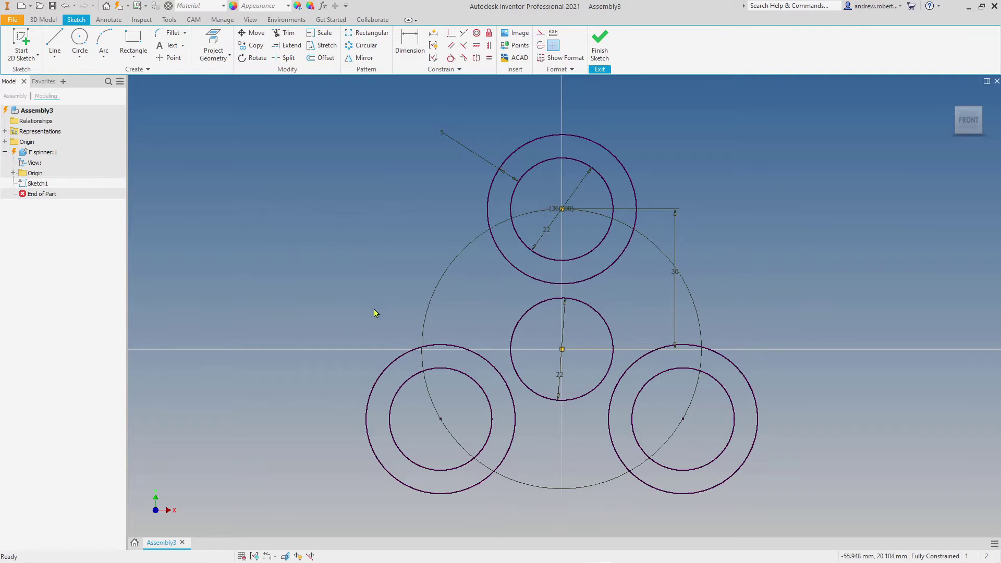
Test the pattern's link by setting the gap between the upper concentric circles to 8 mm and back to 5 mm.
double_click(441, 132)
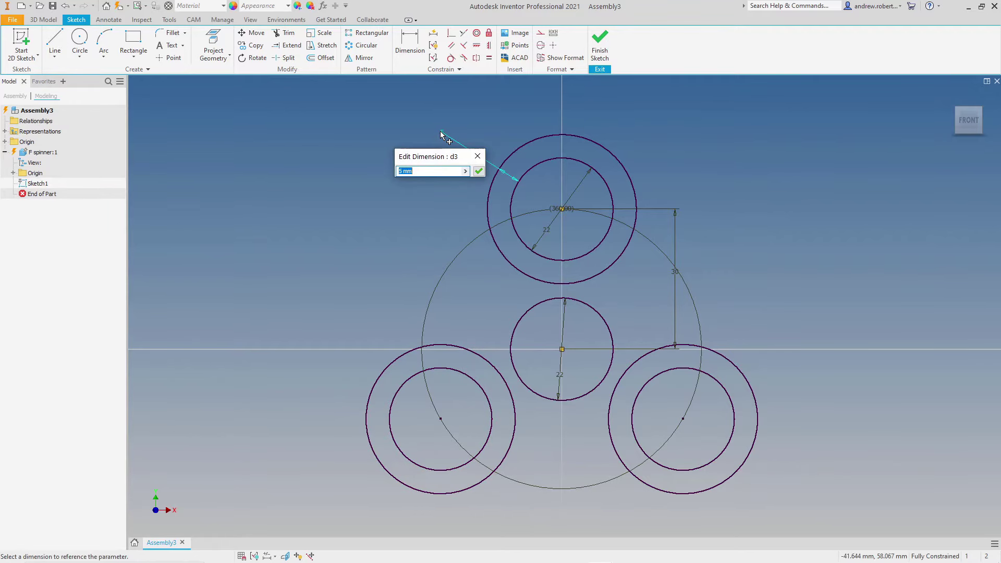
text(8)
key(Return)
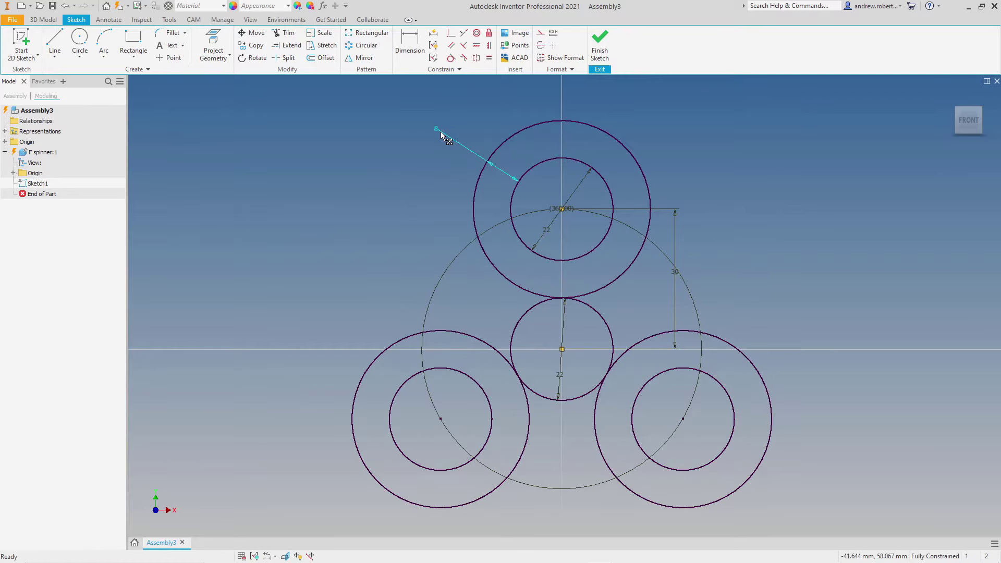
double_click(436, 127)
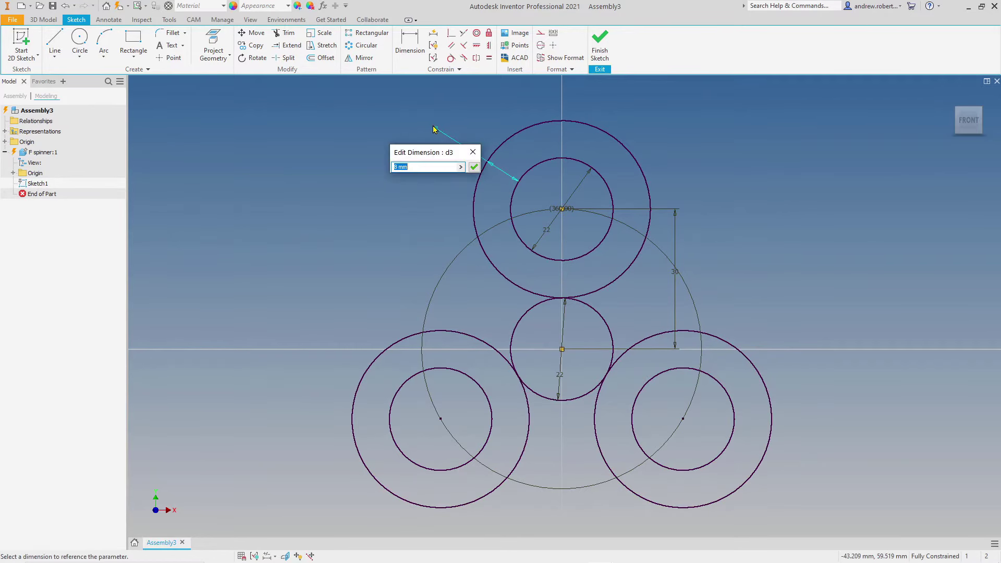
text(5)
key(Return)
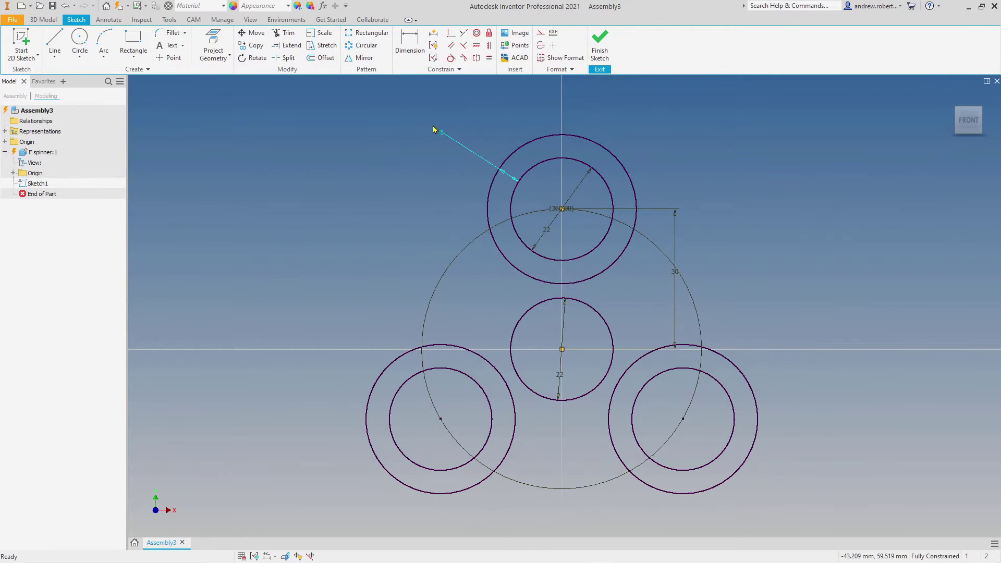
Draw an inward-curving three-point arc of about 20 mm radius from the upper outer circle to the lower-left outer circle.
click(104, 54)
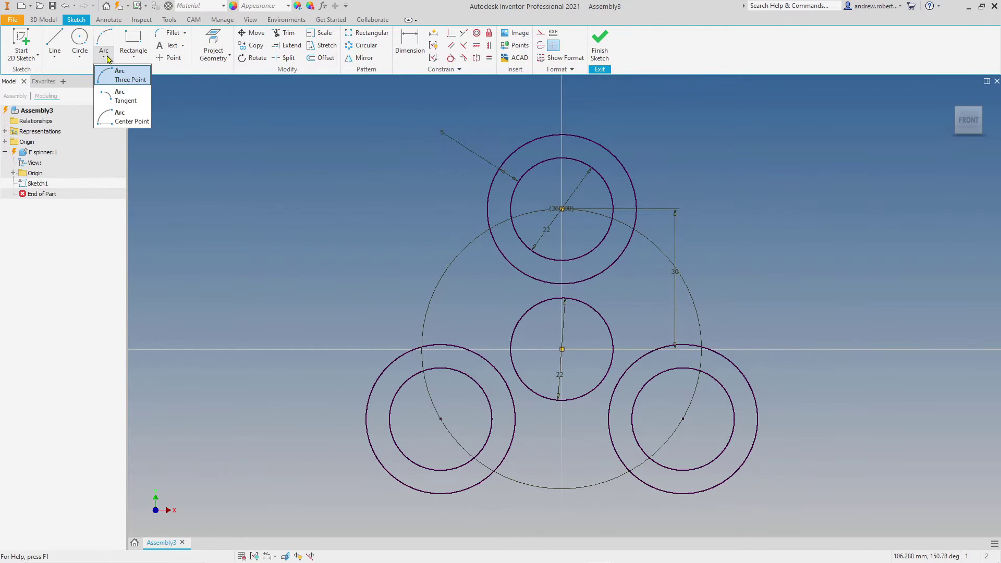
click(127, 78)
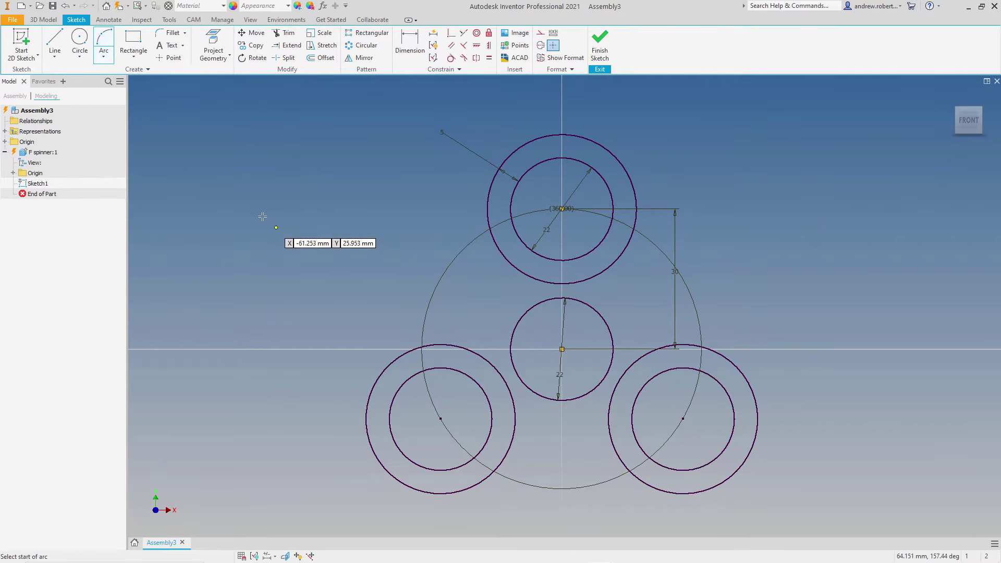
click(490, 238)
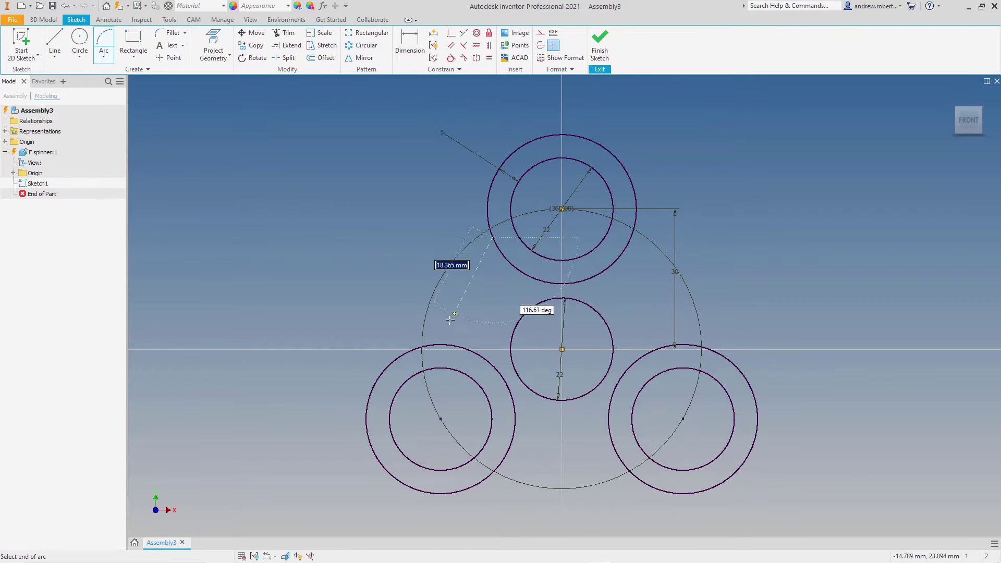
click(438, 344)
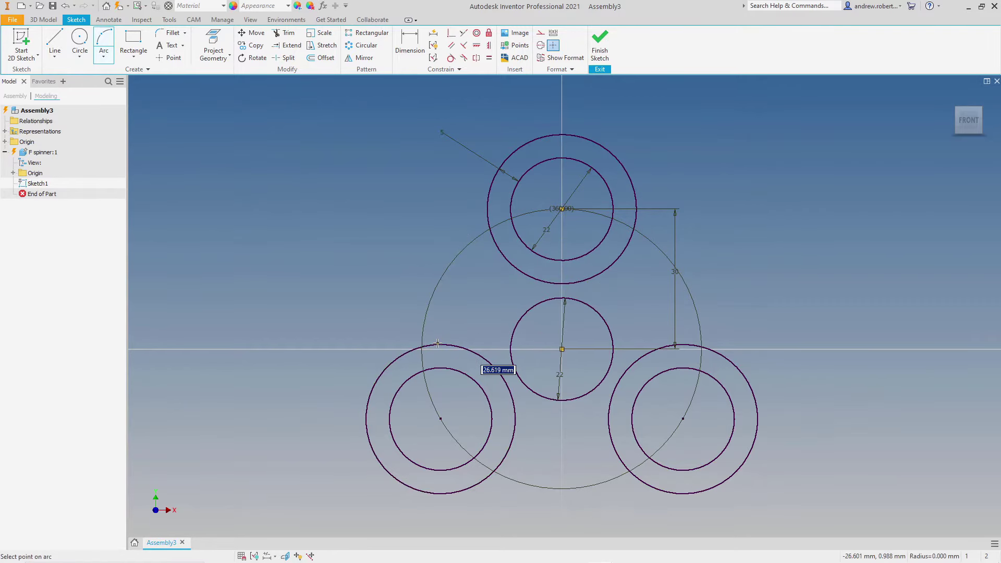
click(481, 308)
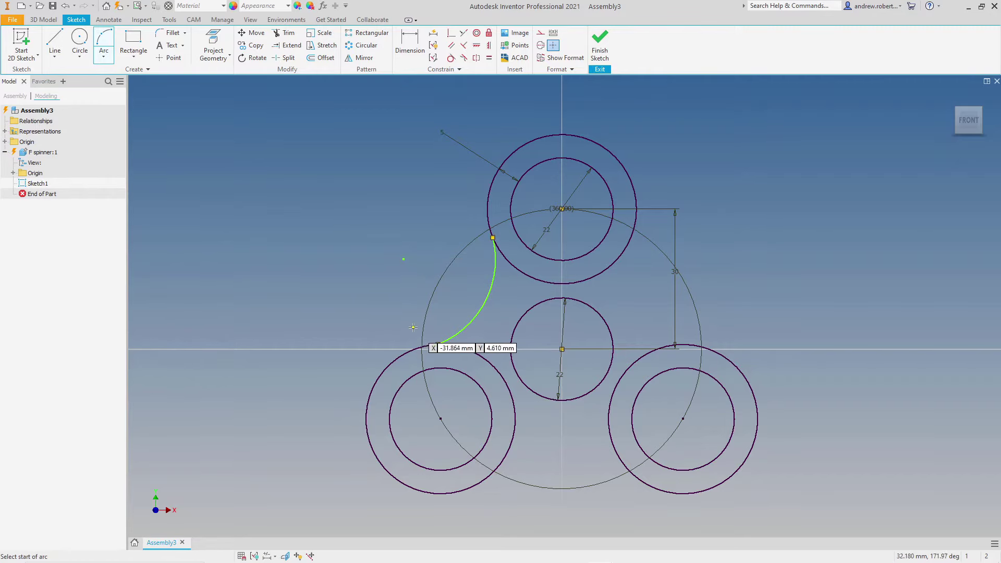
Draw inward-curving three-point arcs joining the upper and lower-right outer circles, and the two lower outer circles with about 16 mm radius.
click(631, 237)
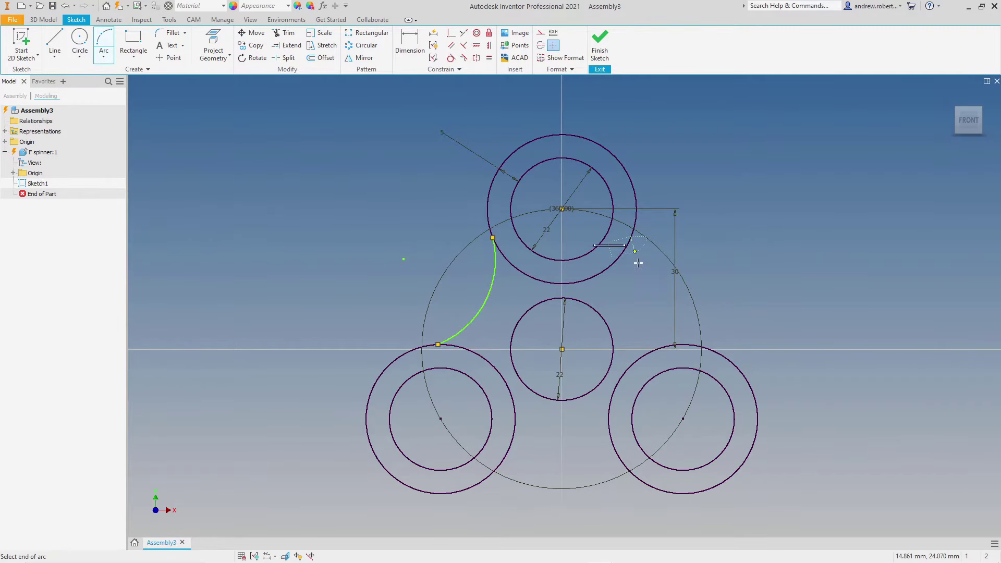
click(697, 346)
click(656, 313)
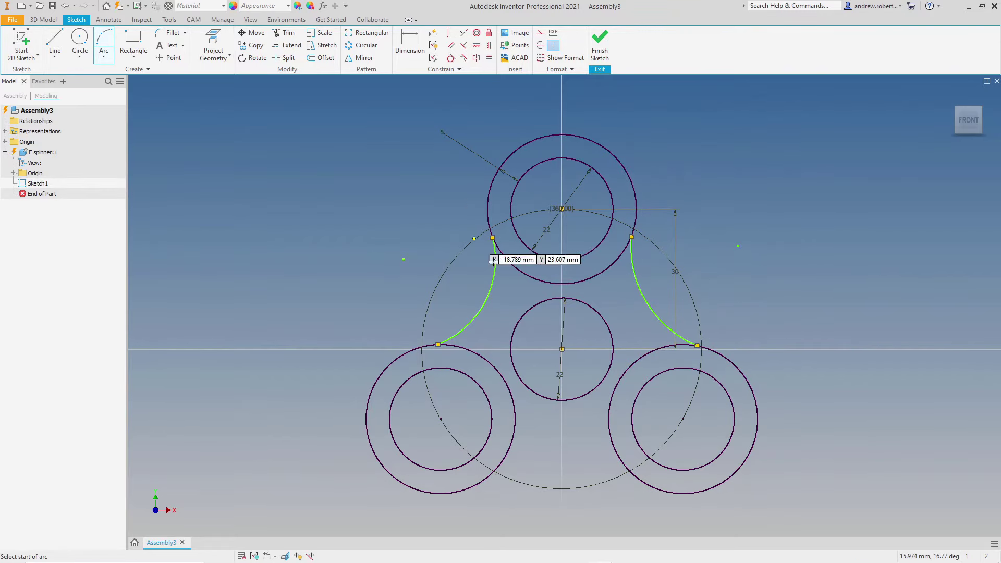
click(617, 456)
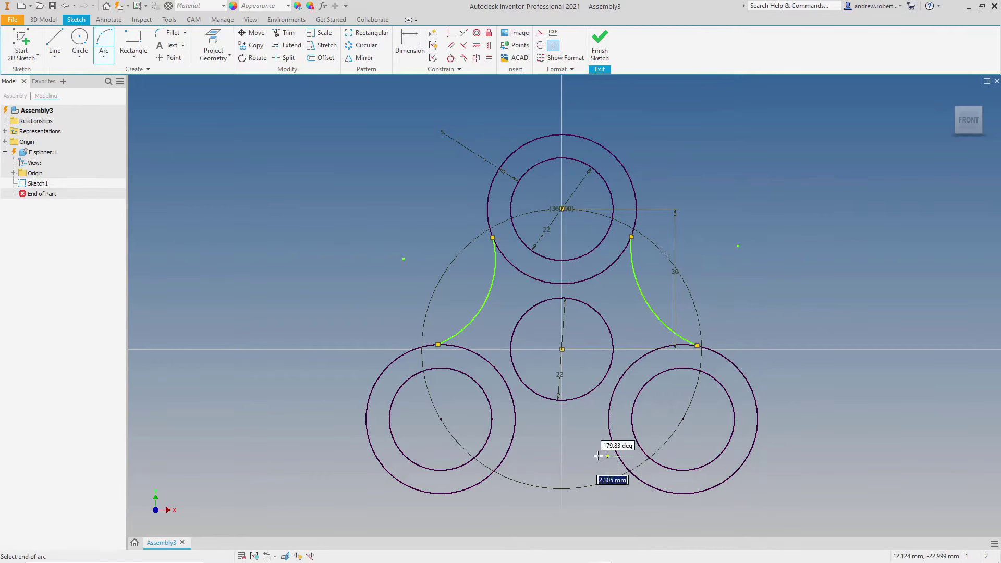
click(504, 457)
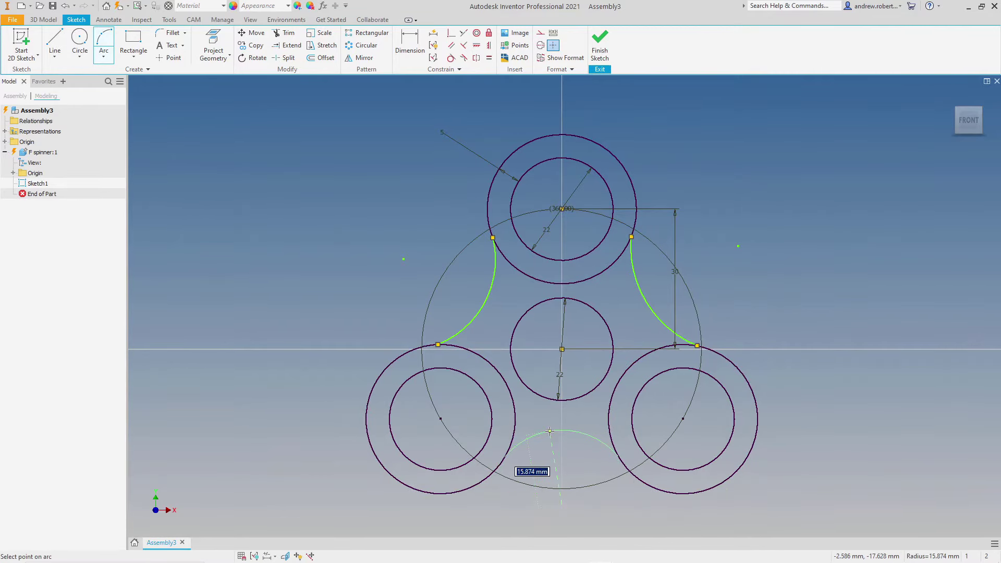
click(548, 440)
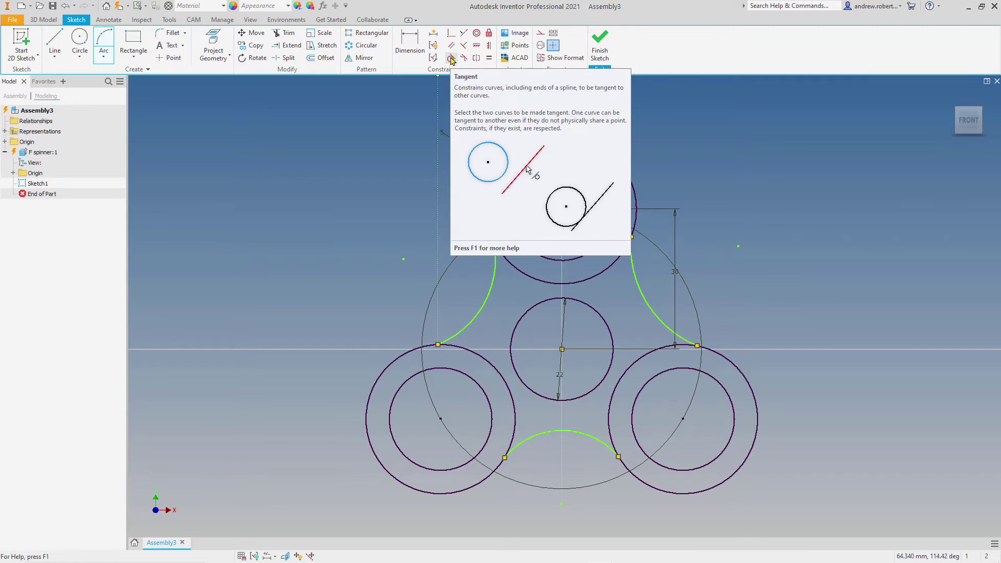
Constrain the left arc tangent to the upper and lower-left outer circles.
click(451, 61)
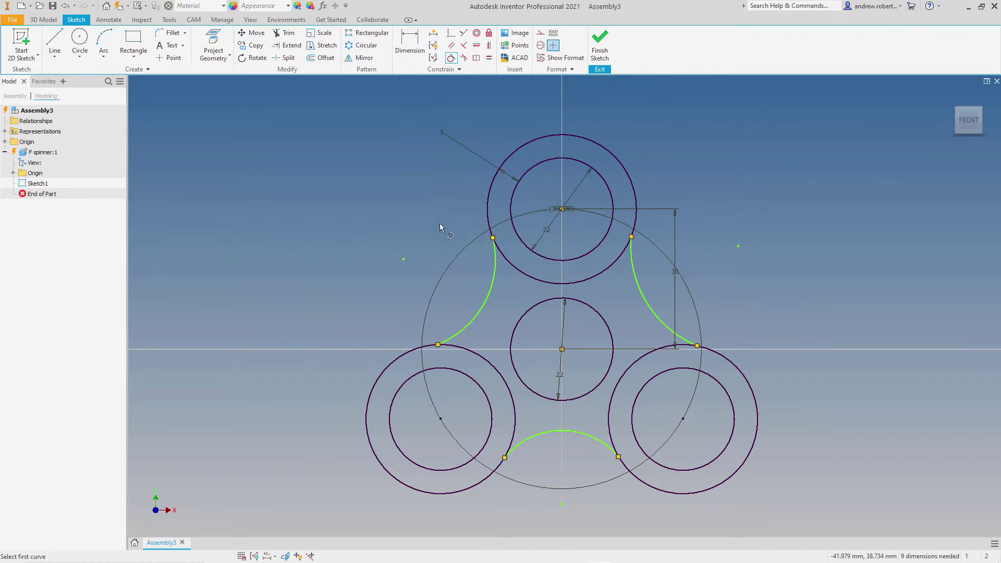
click(493, 257)
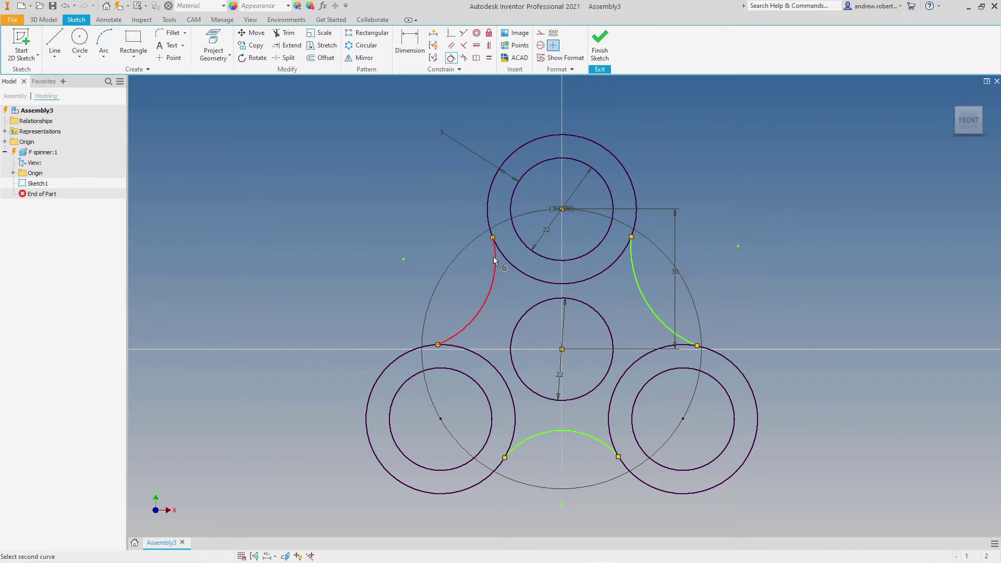
click(493, 236)
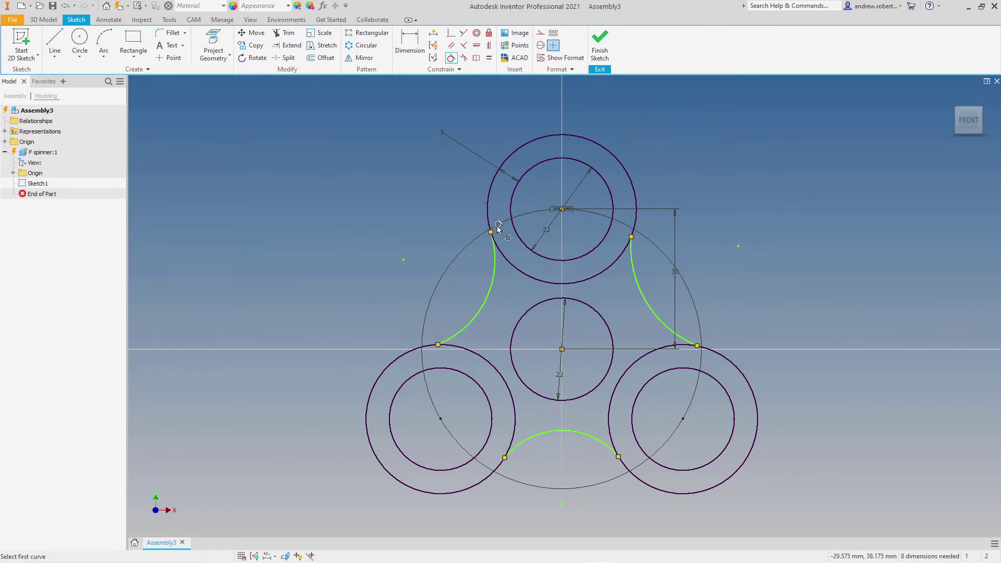
click(451, 339)
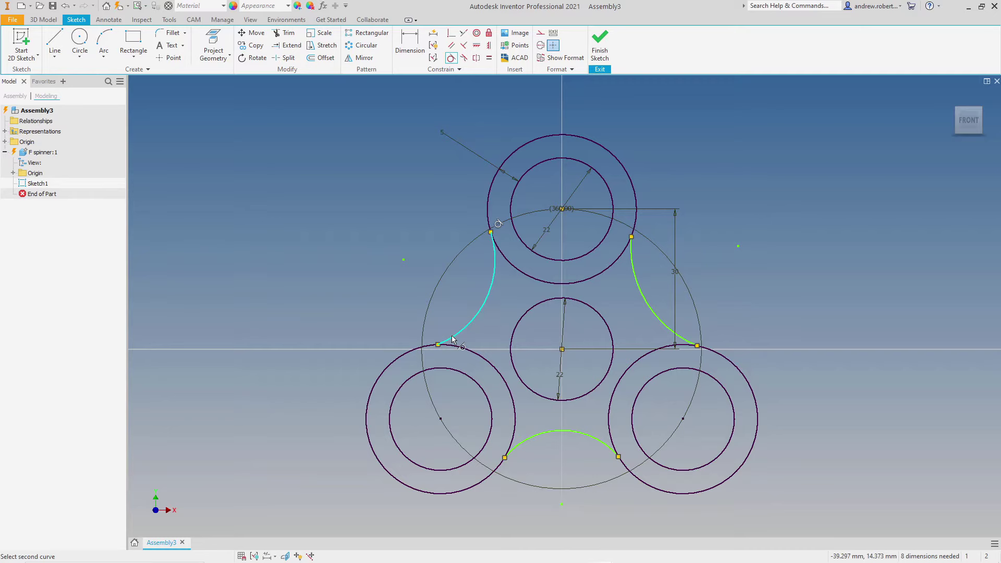
click(402, 357)
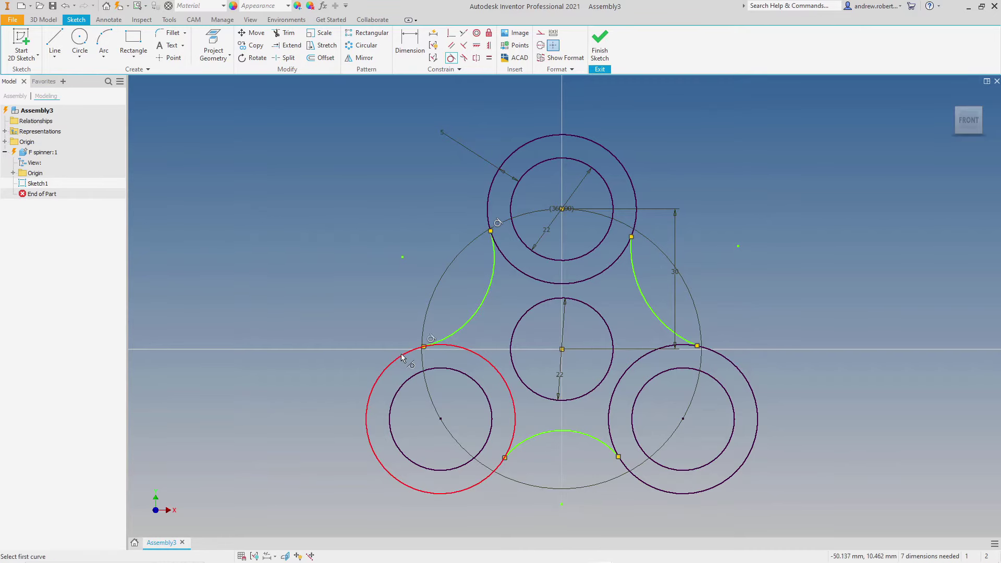
Constrain the bottom arc tangent to the lower-left and lower-right outer circles.
click(521, 443)
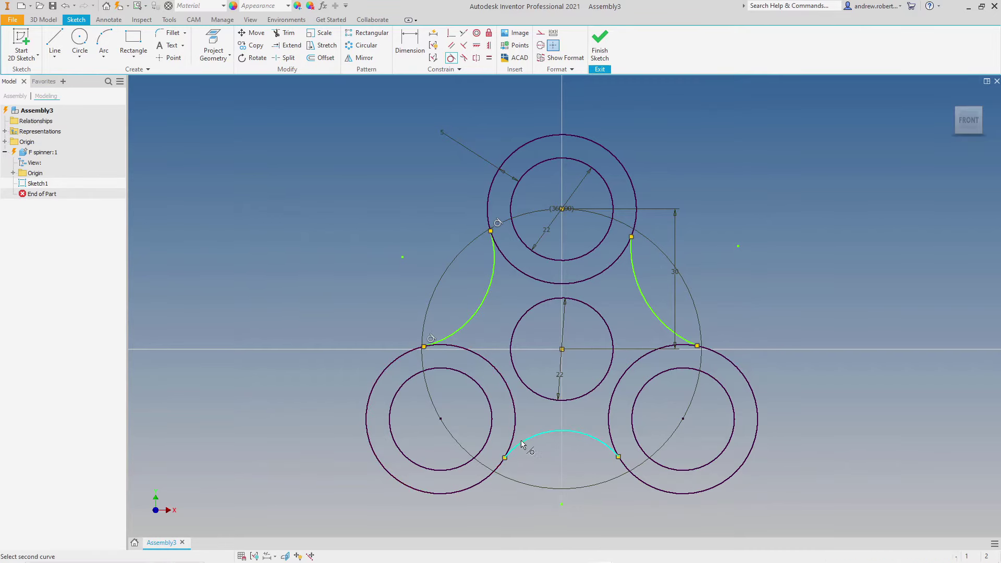
click(487, 479)
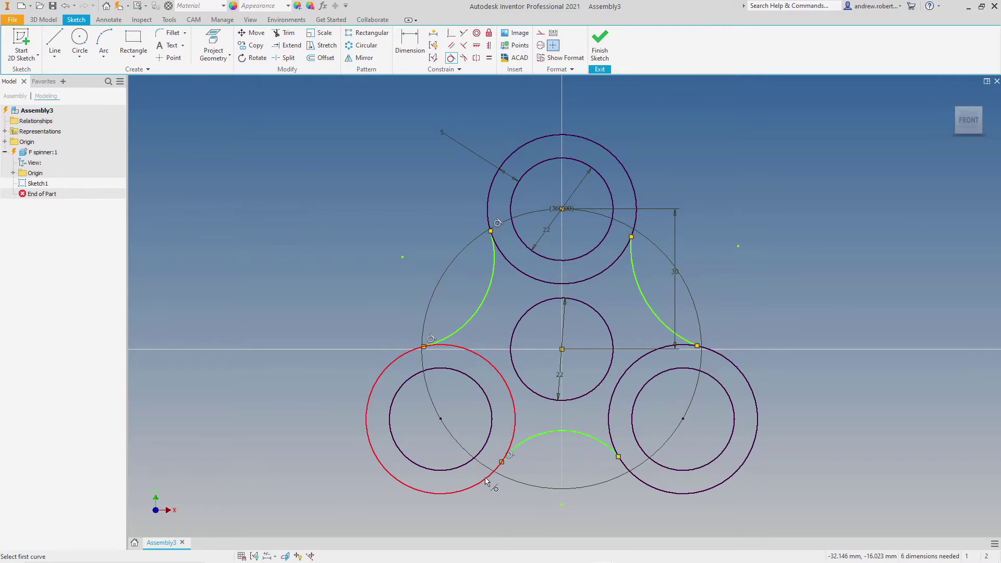
click(603, 446)
click(608, 433)
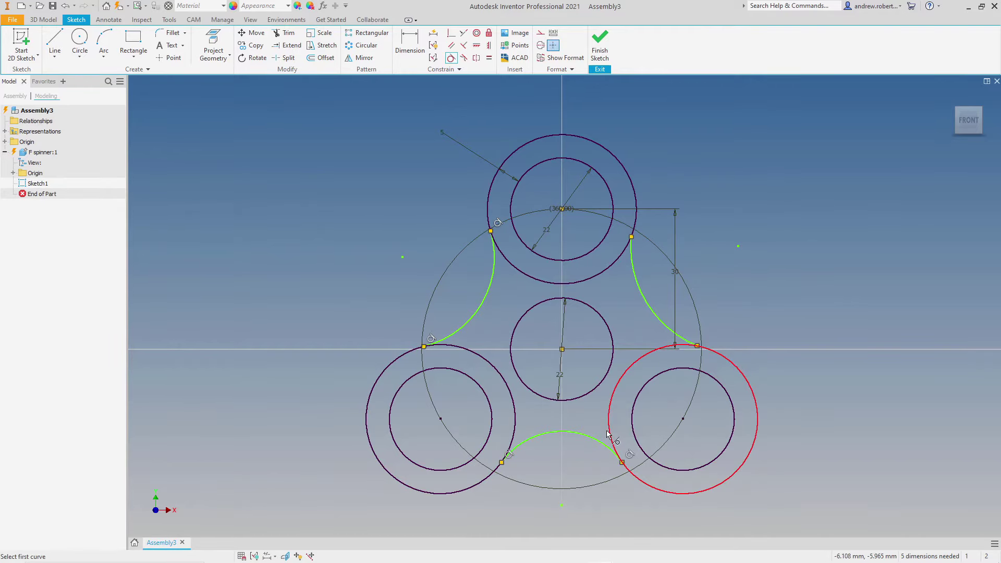
Constrain the right arc tangent to the lower-right and upper outer circles.
click(683, 339)
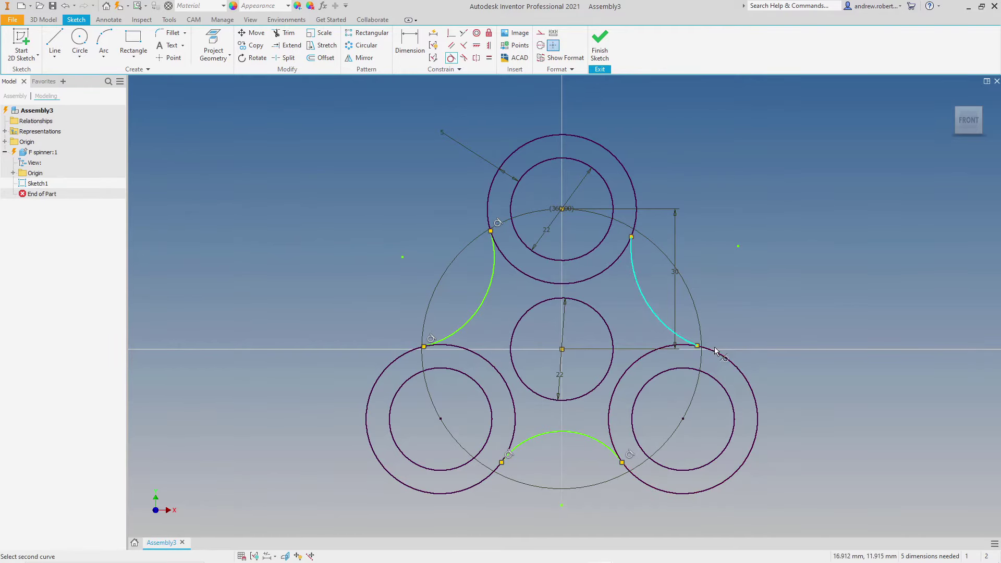
click(720, 355)
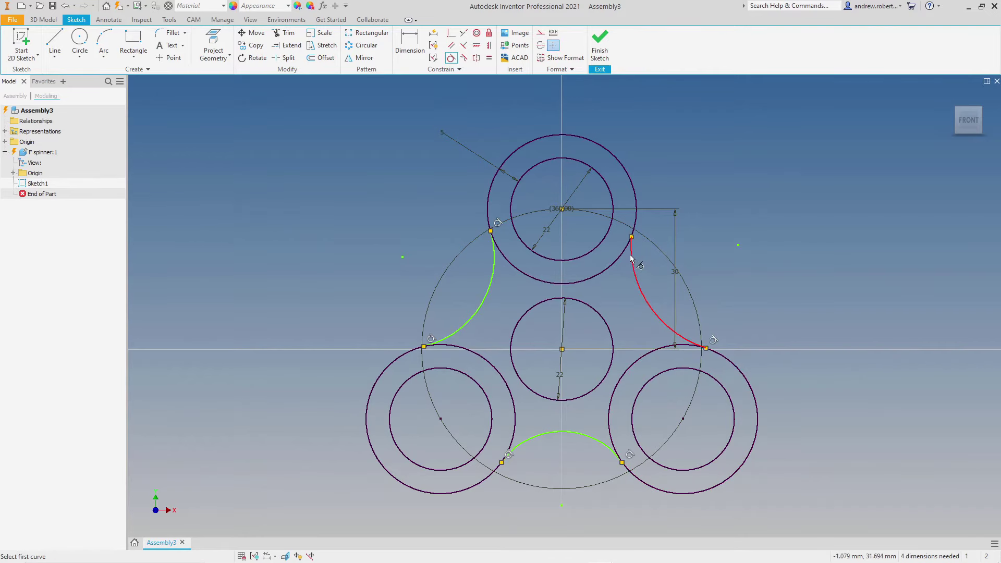
click(630, 258)
click(635, 217)
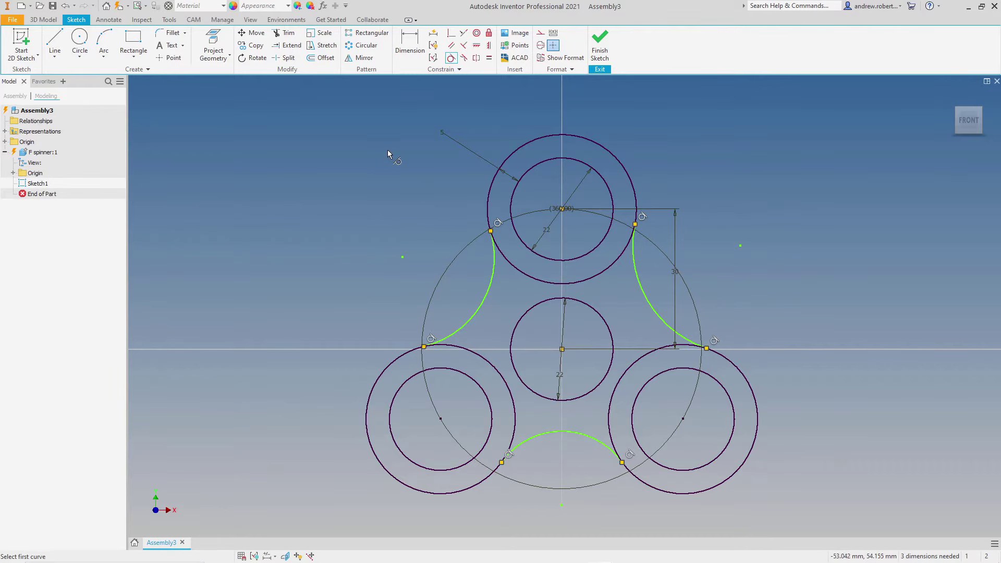
key(Escape)
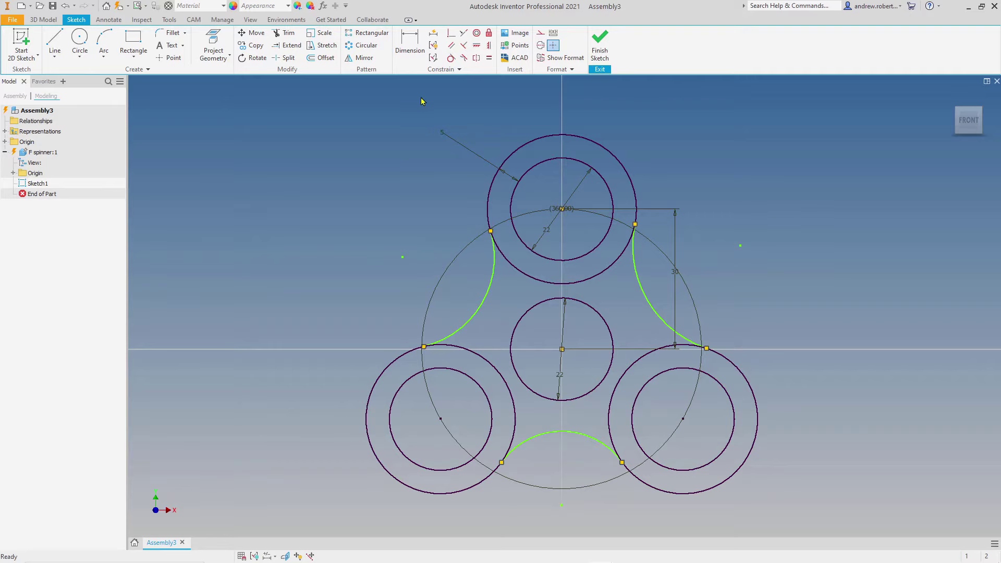
Dimension the left arc's radius and set it to 15 mm.
click(410, 42)
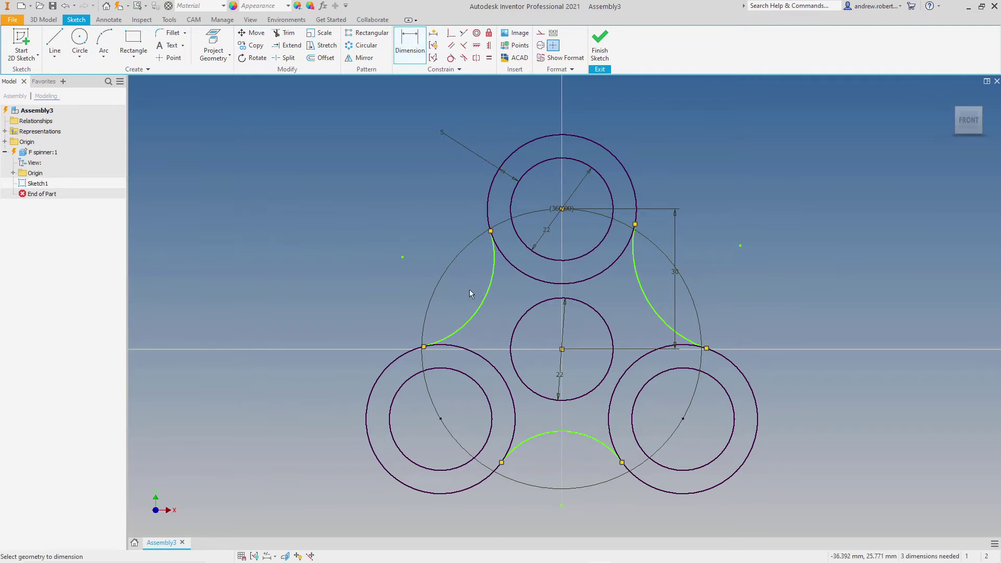
click(487, 296)
click(453, 284)
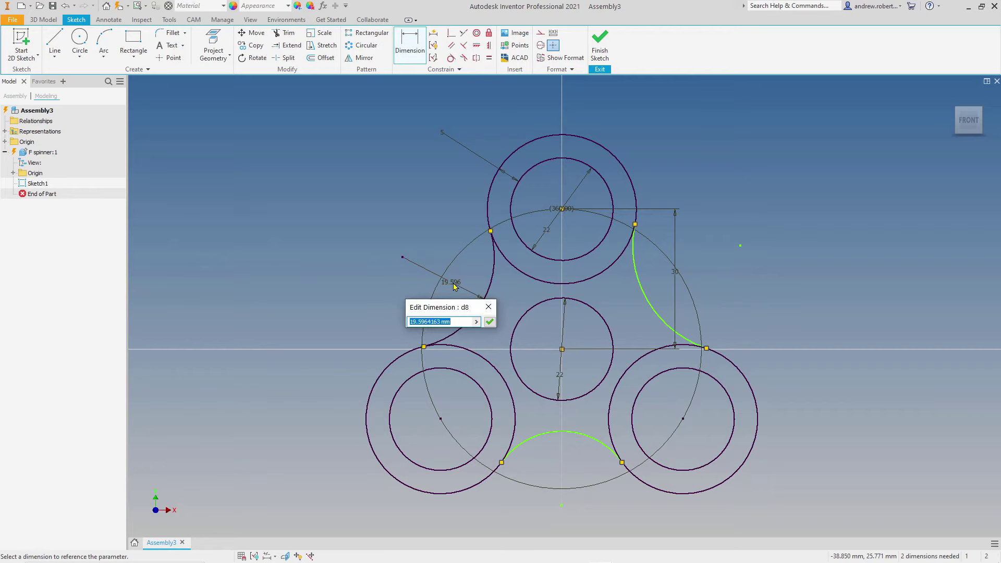
text(15)
key(Return)
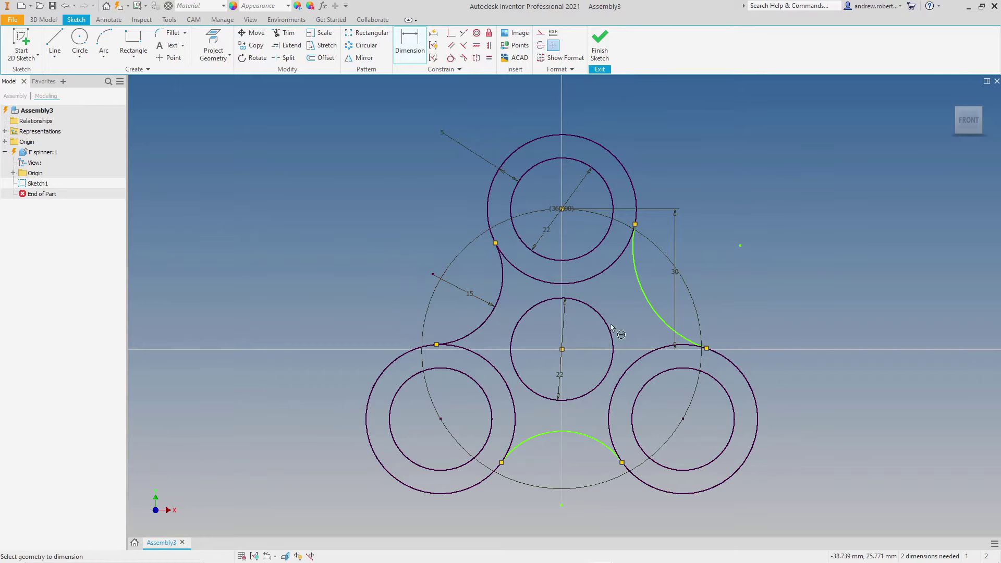
Dimension the right arc's radius and set it to 15 mm.
click(650, 305)
click(664, 295)
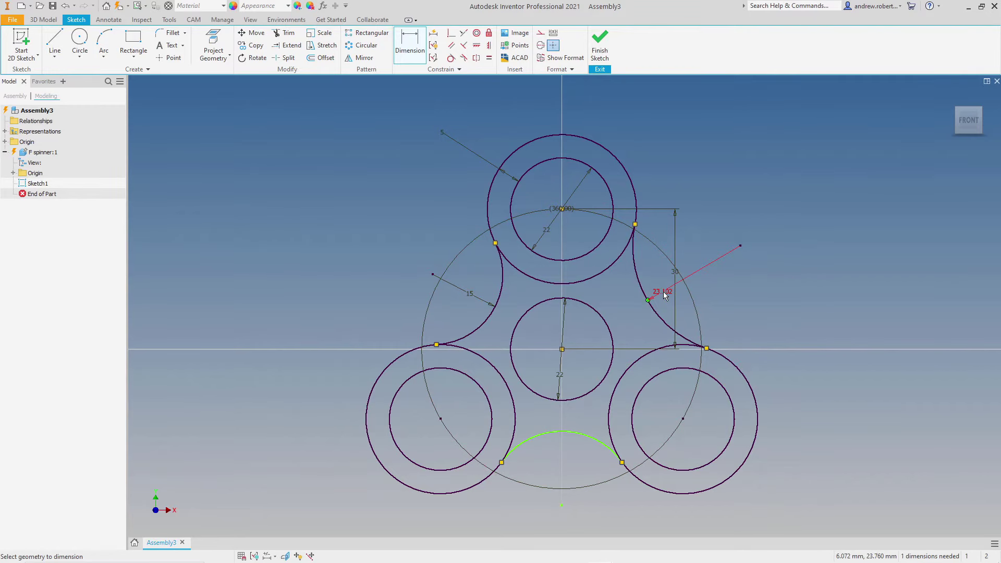
click(664, 295)
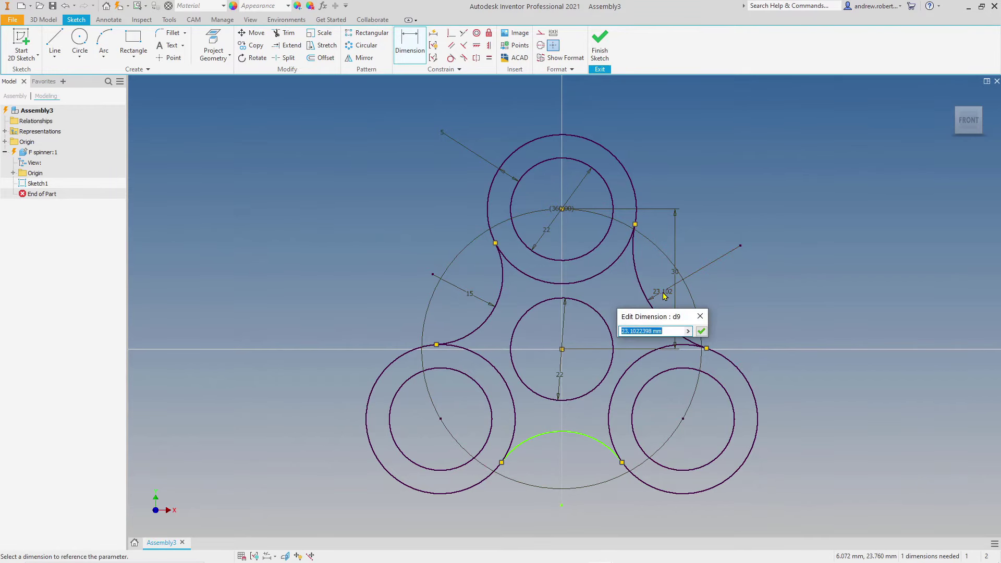
text(15)
key(Return)
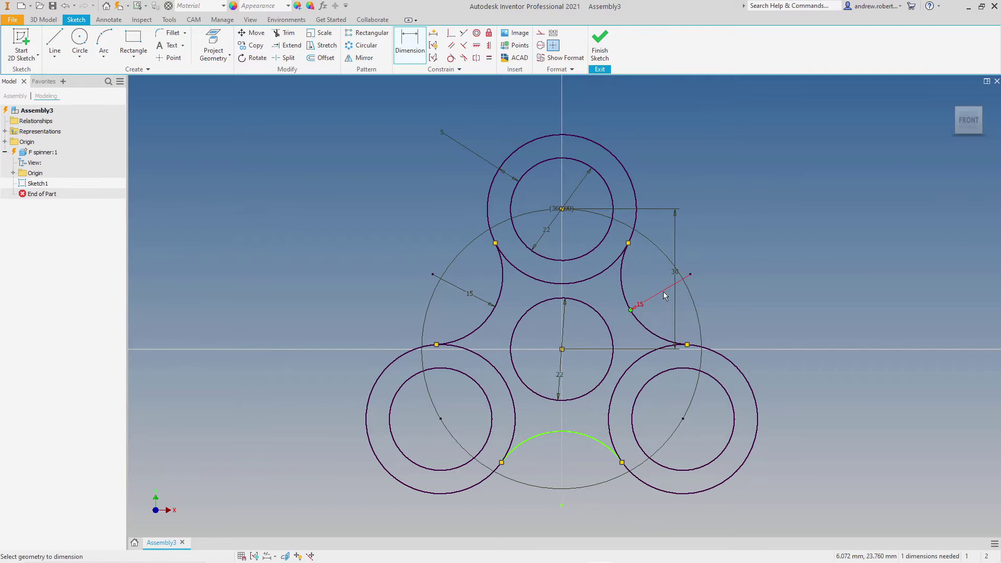
Dimension the bottom arc's radius at 15 mm and finish the sketch.
click(572, 433)
click(573, 434)
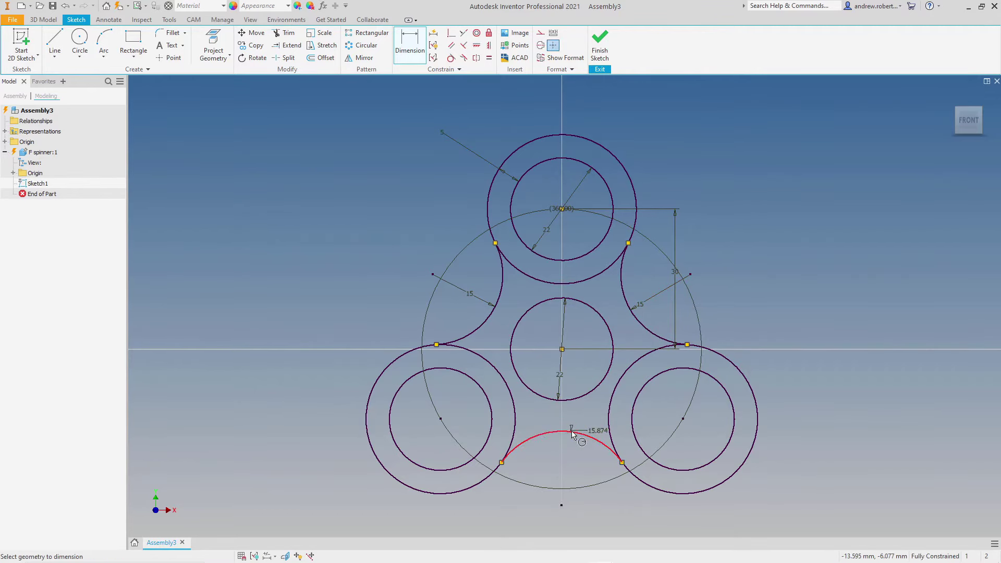
click(598, 431)
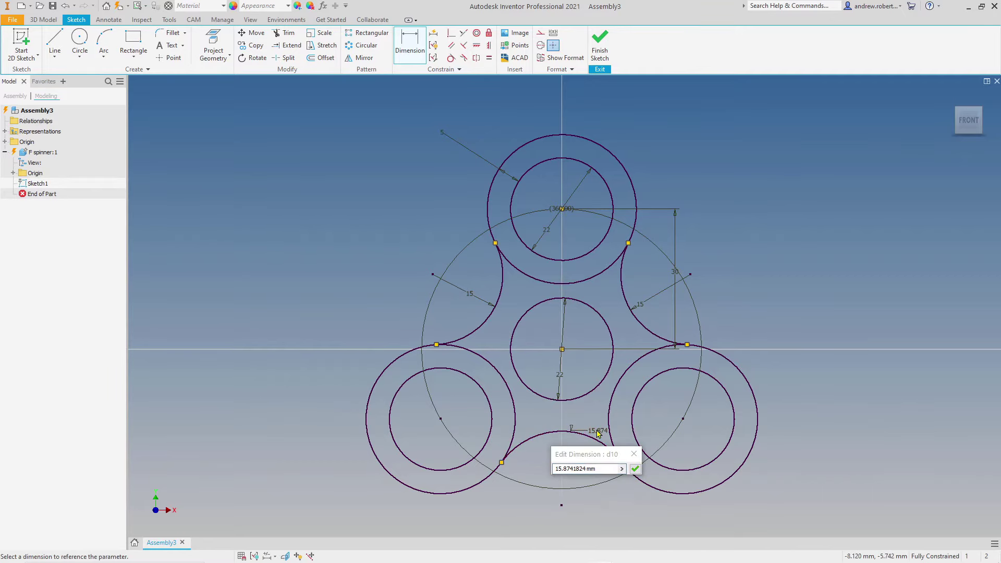
drag(604, 469, 553, 469)
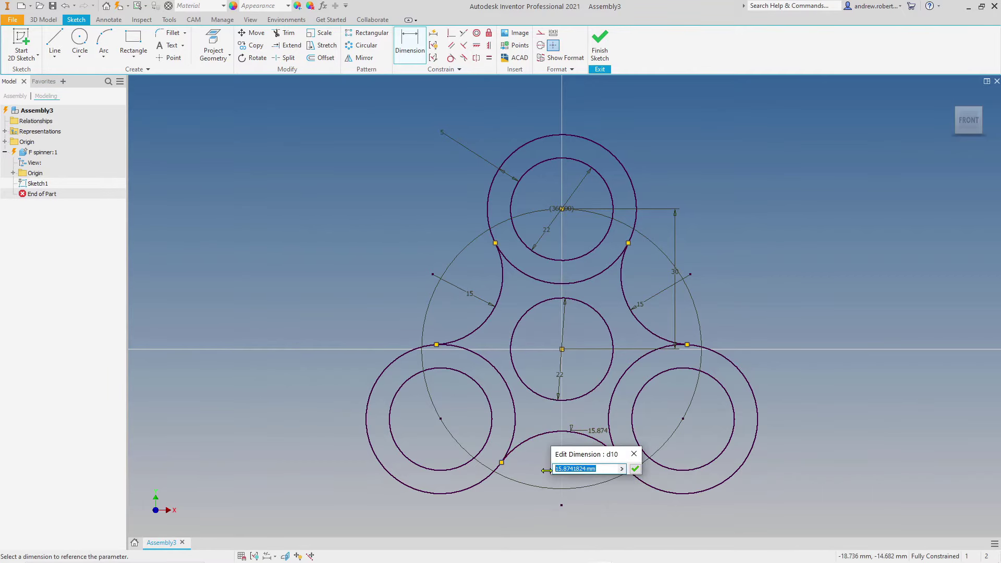
text(15)
key(Return)
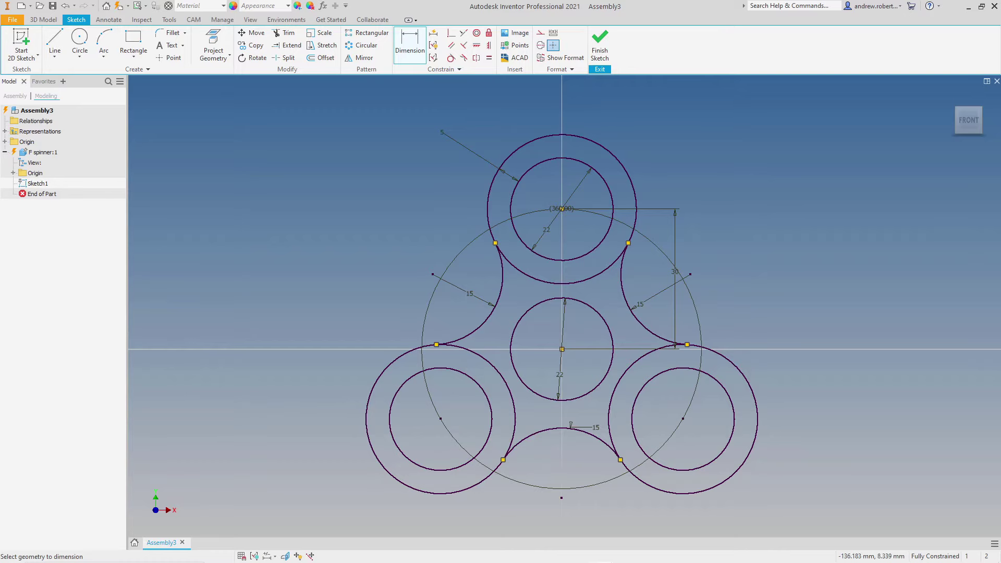
click(599, 46)
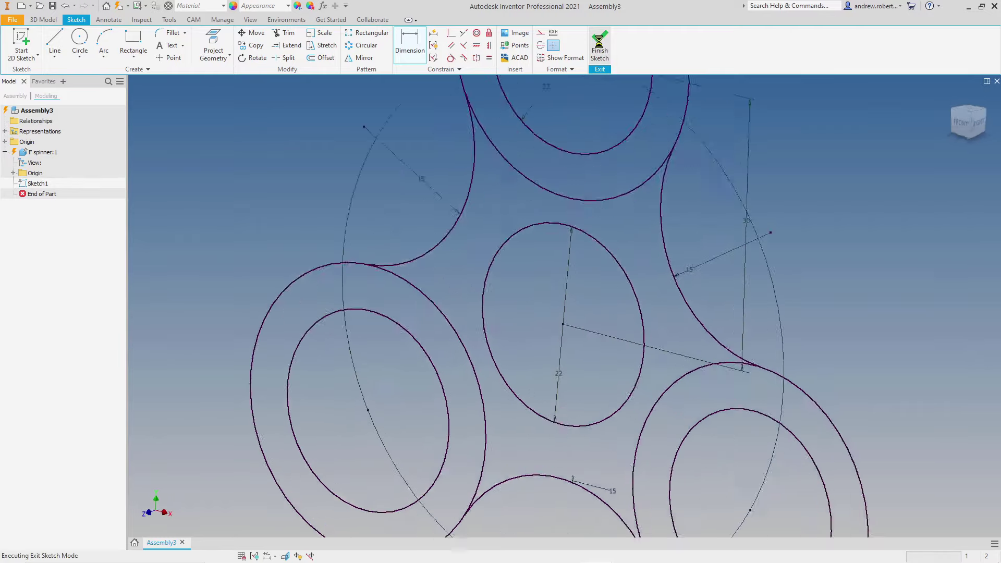
Extrude the central web and the three outer ring profiles 7 mm, leaving the four inner circles open as holes.
scroll(544, 236, up, 3)
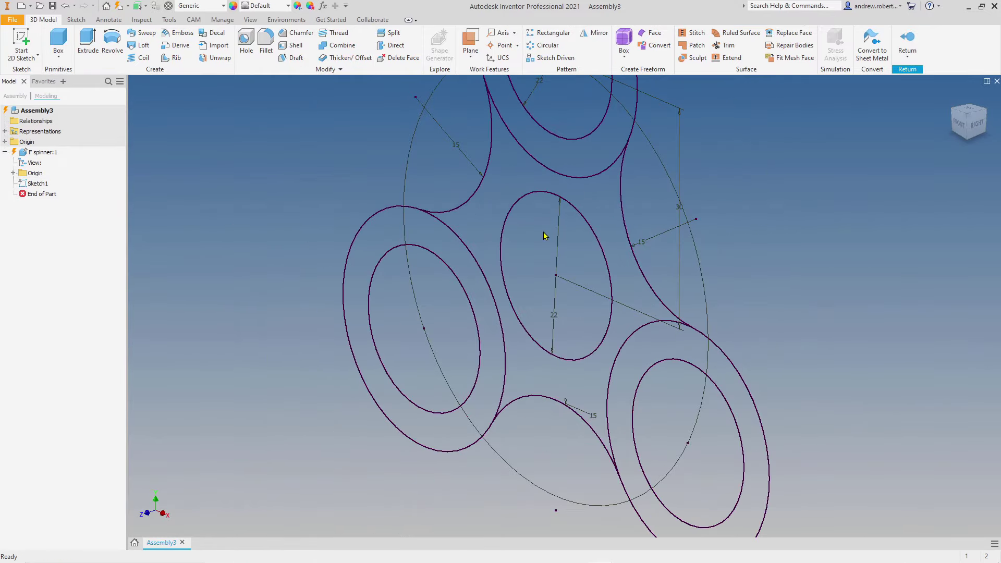
scroll(544, 236, up, 2)
scroll(539, 237, up, 3)
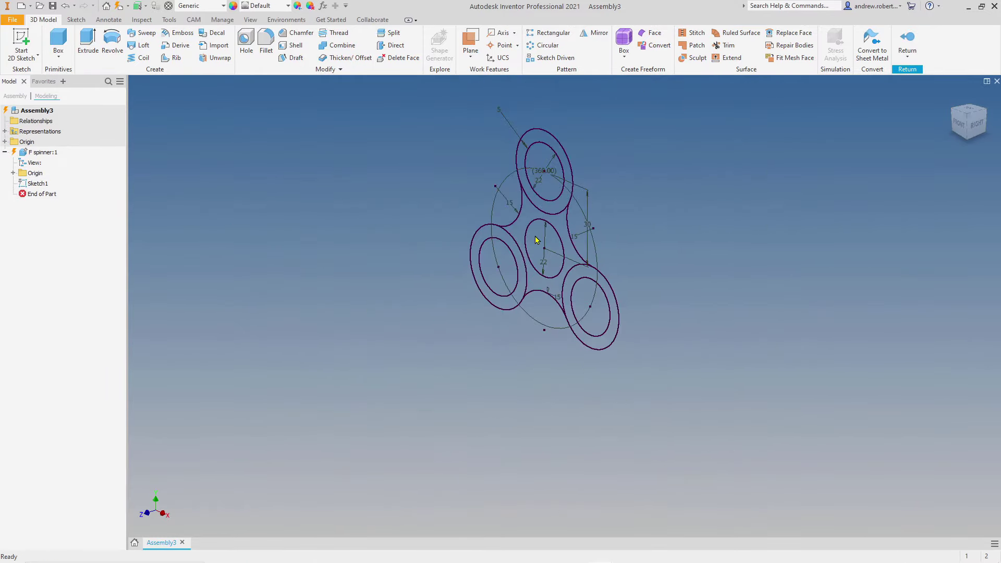
mouse_move(672, 194)
middle_down()
mouse_move(545, 279)
mouse_move(643, 226)
mouse_move(620, 255)
mouse_move(634, 243)
mouse_move(583, 244)
mouse_move(607, 263)
mouse_move(649, 255)
middle_up()
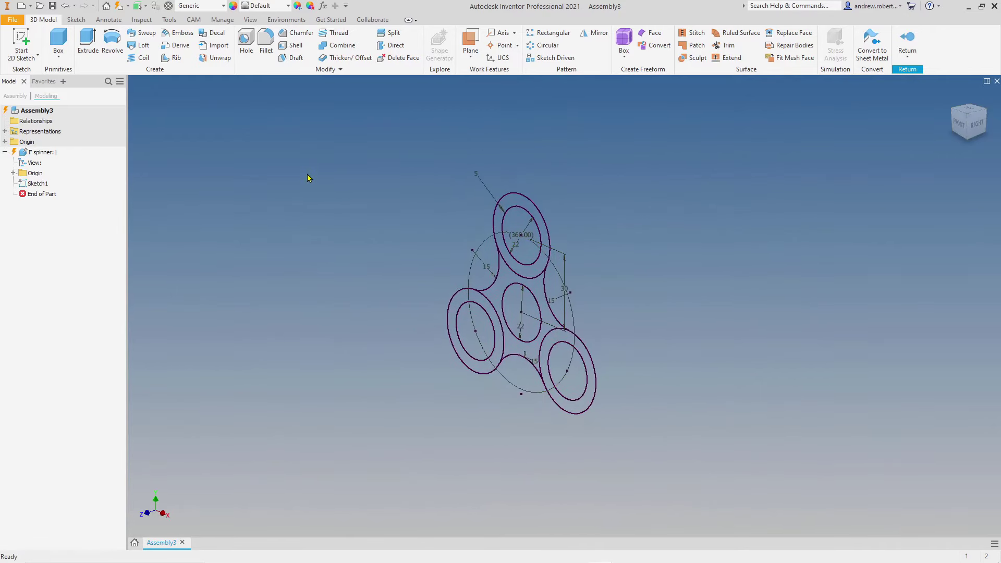
click(86, 41)
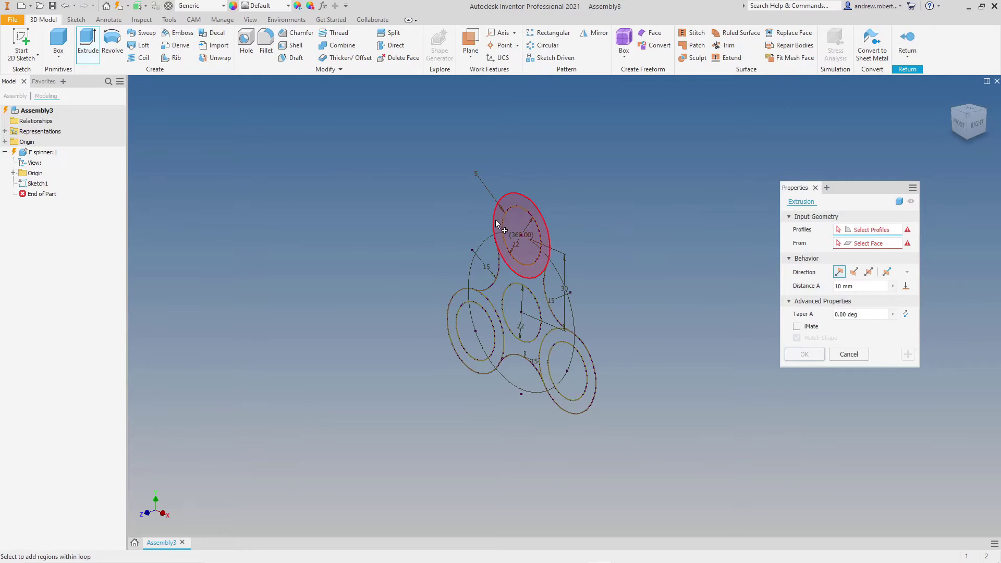
click(538, 268)
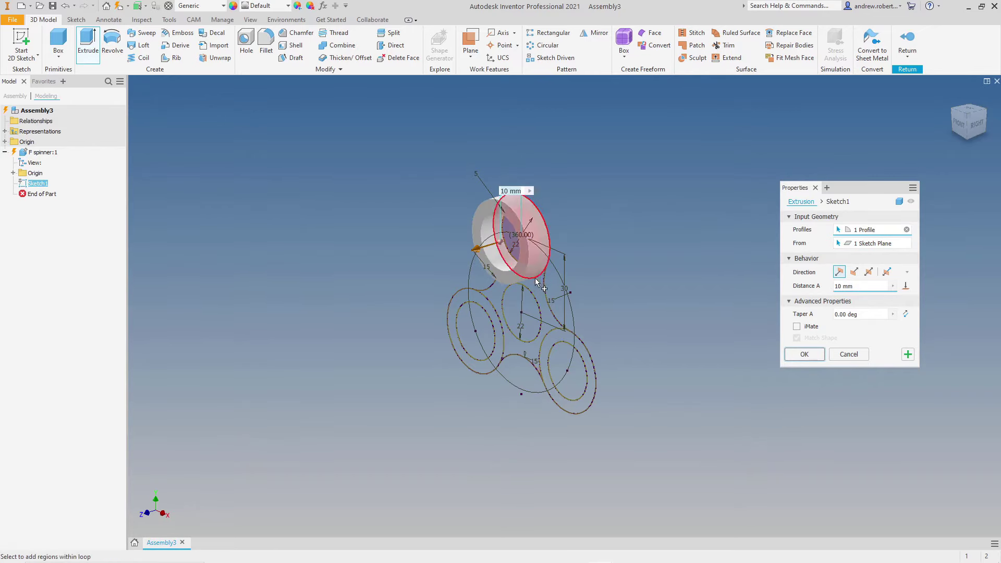
click(539, 292)
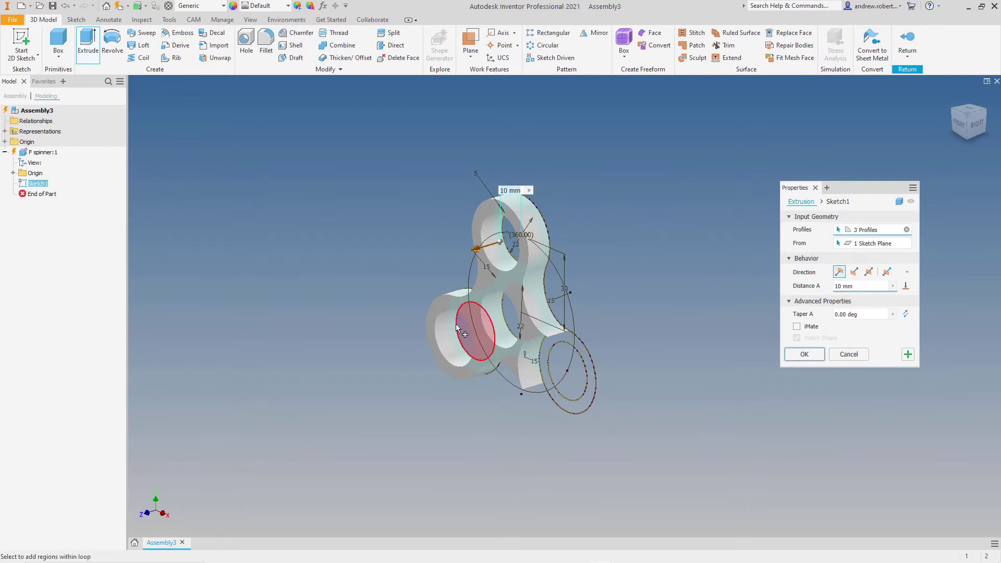
click(455, 322)
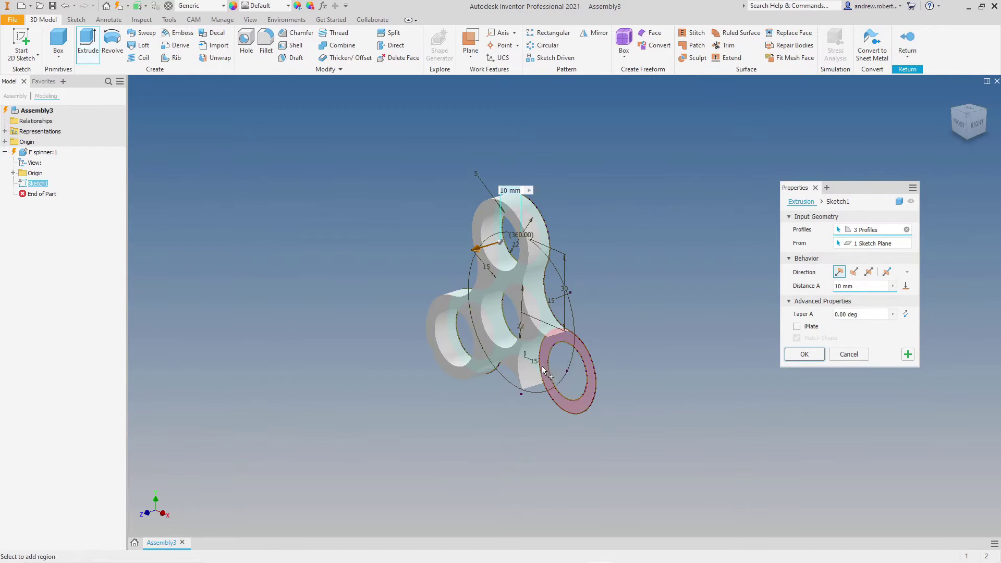
click(543, 367)
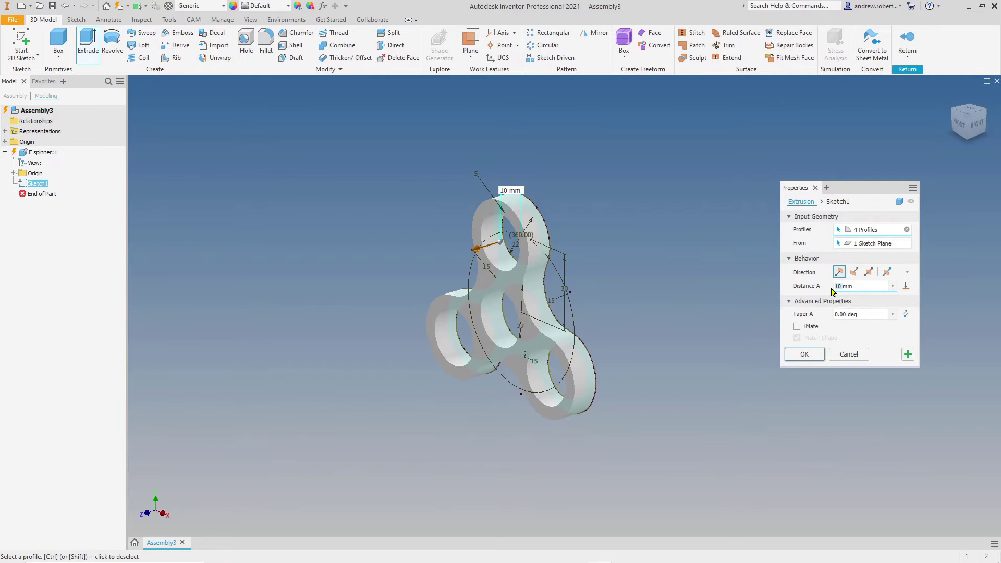
text(7mm)
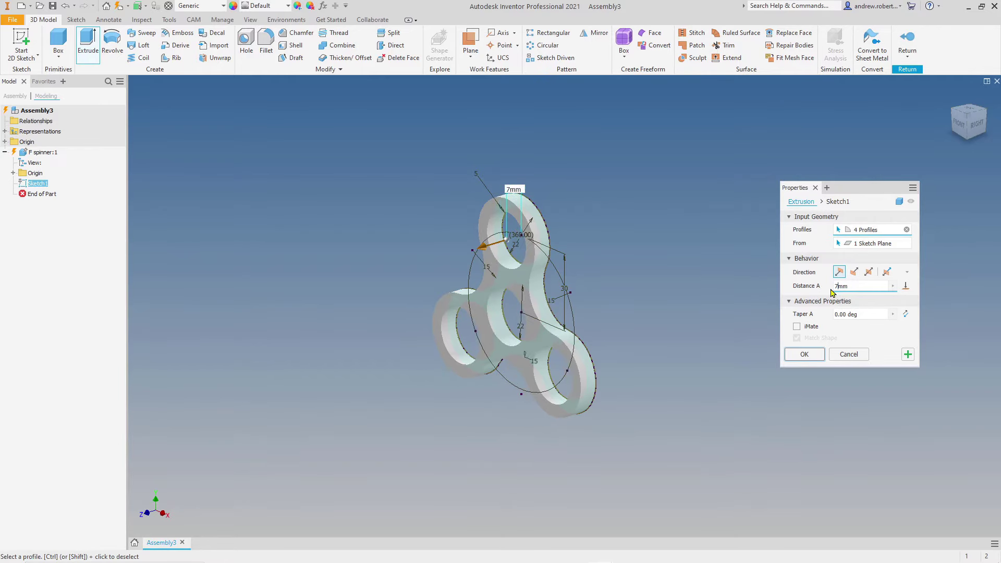
click(804, 354)
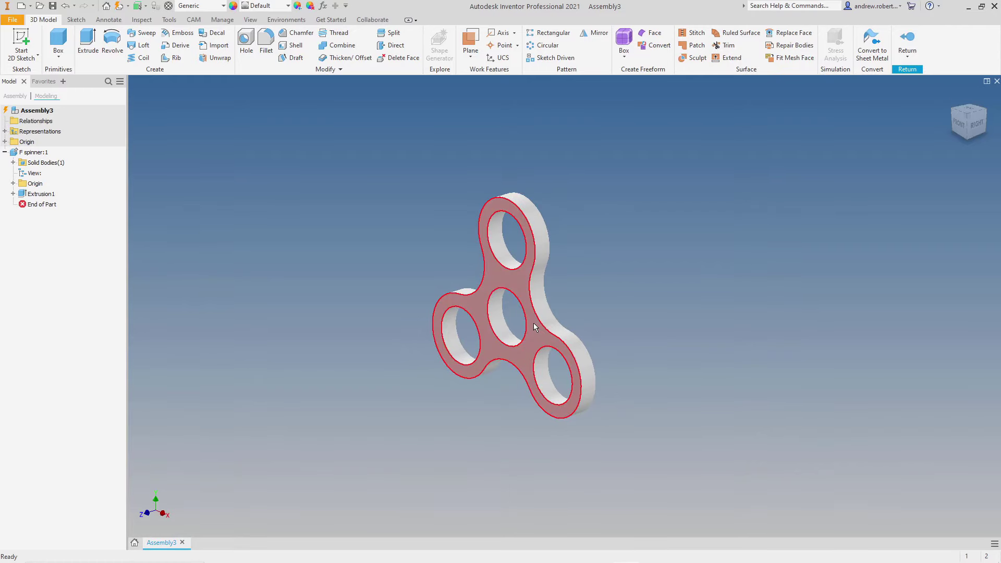
Fillet the front and back edges of all four circular holes with a constant radius of 0.4 mm.
click(264, 41)
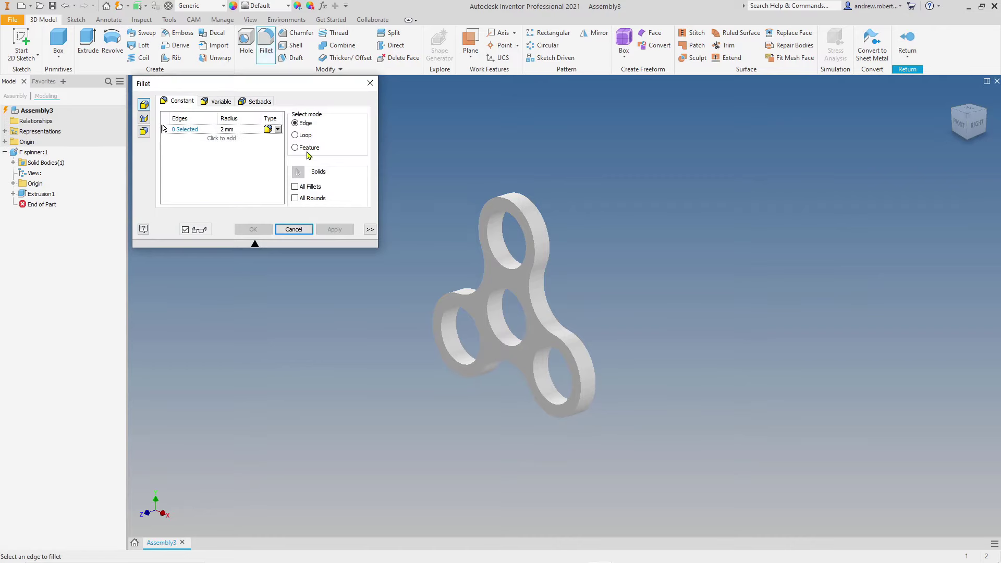
click(491, 251)
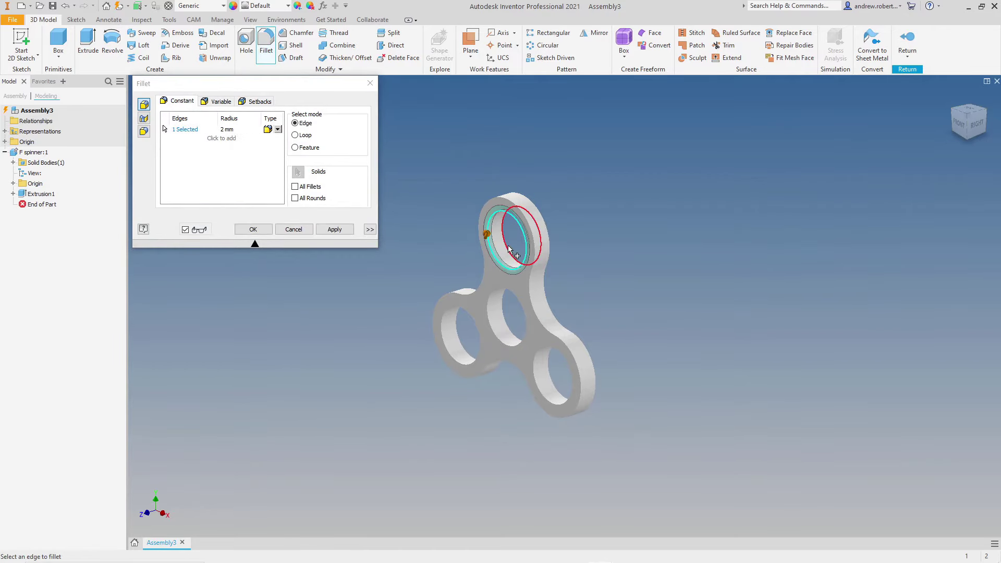
click(511, 250)
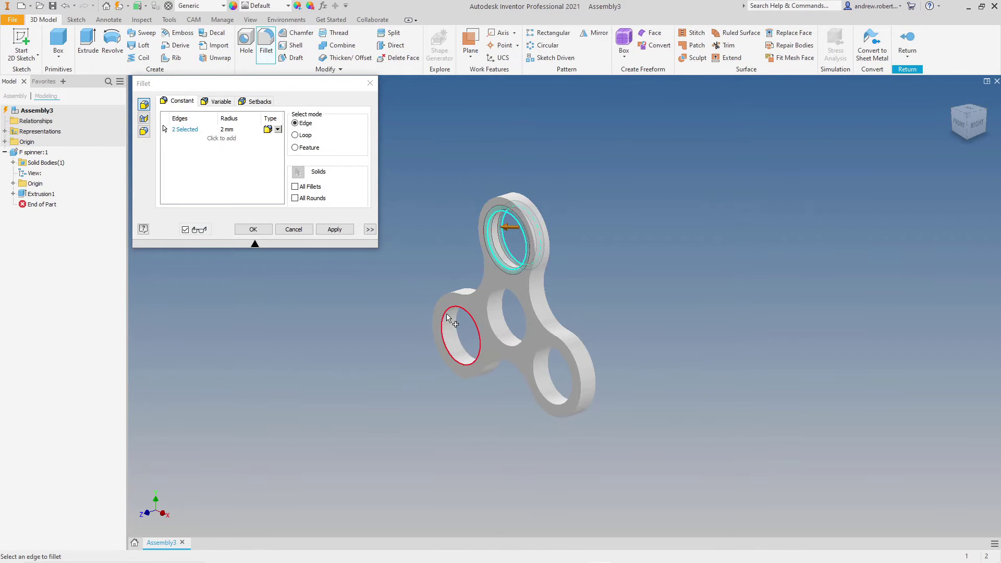
click(463, 314)
click(458, 319)
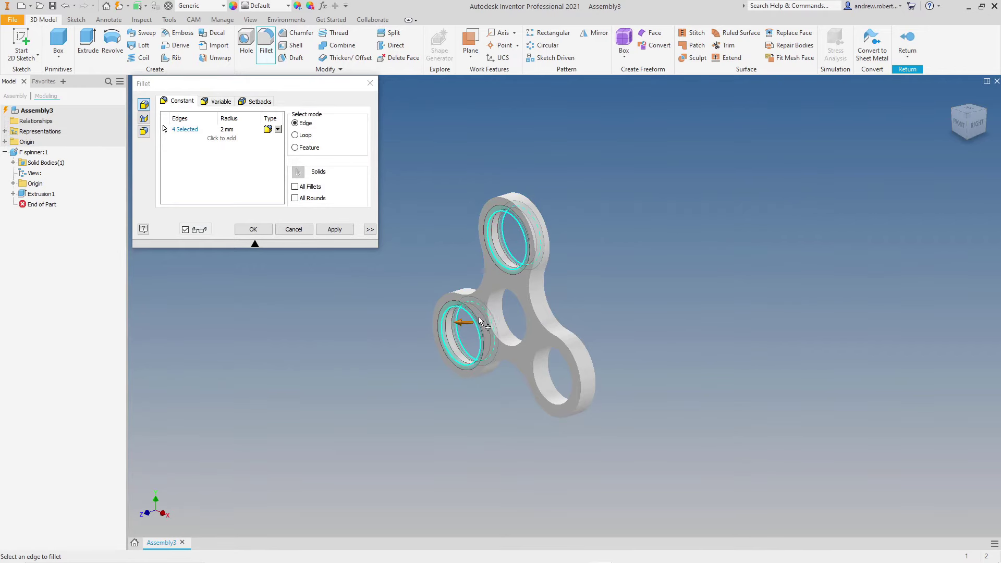
click(501, 304)
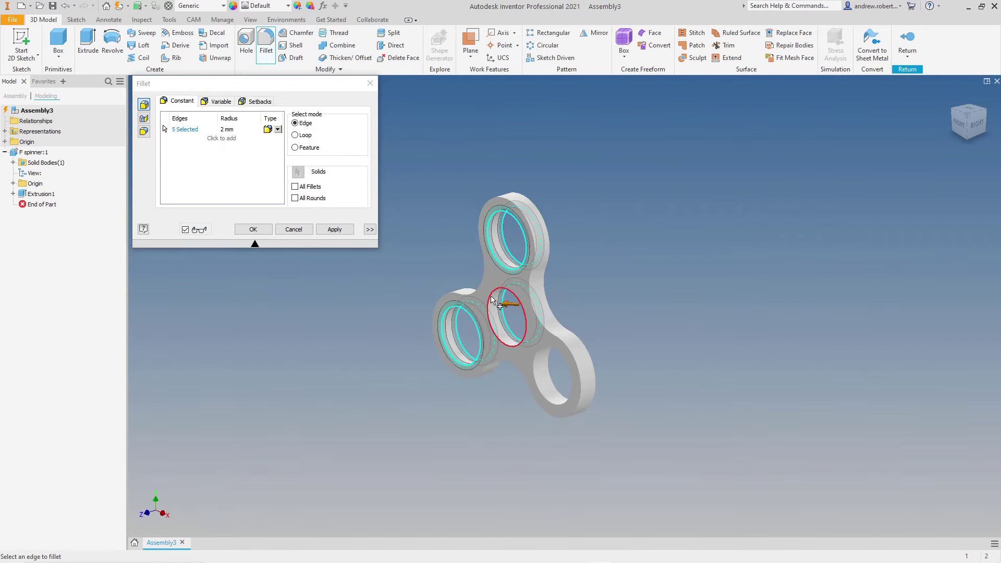
click(496, 306)
click(537, 358)
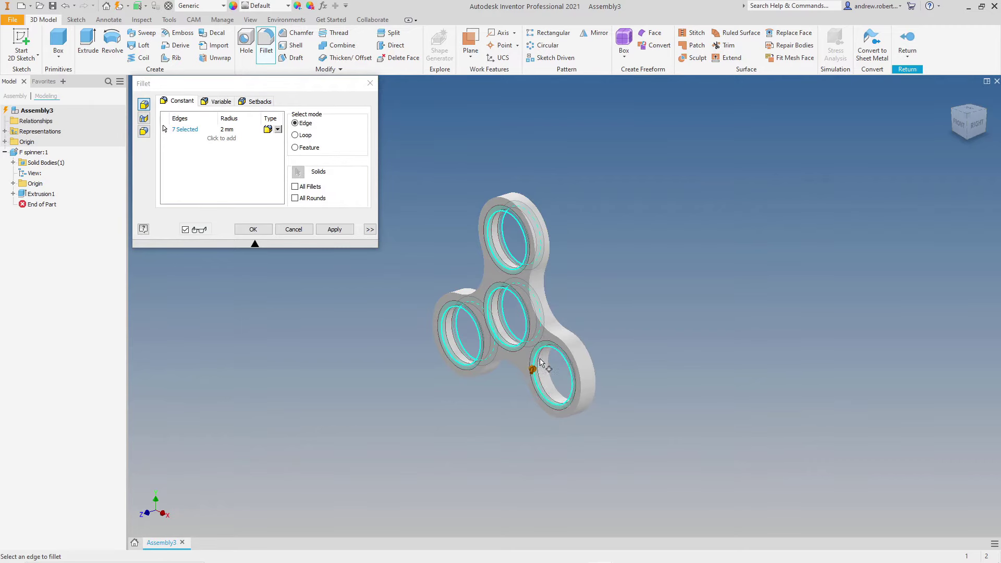
click(547, 365)
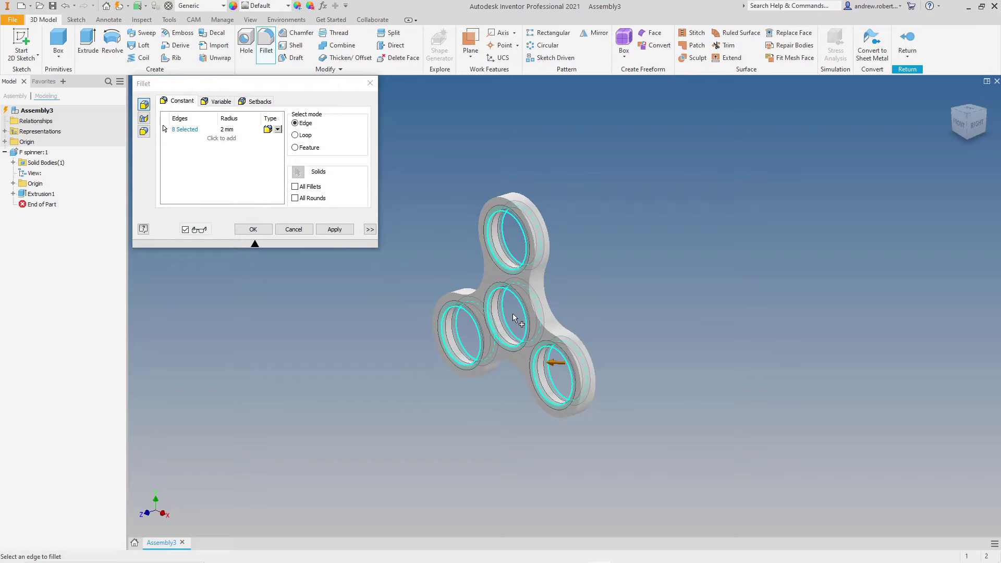
click(230, 129)
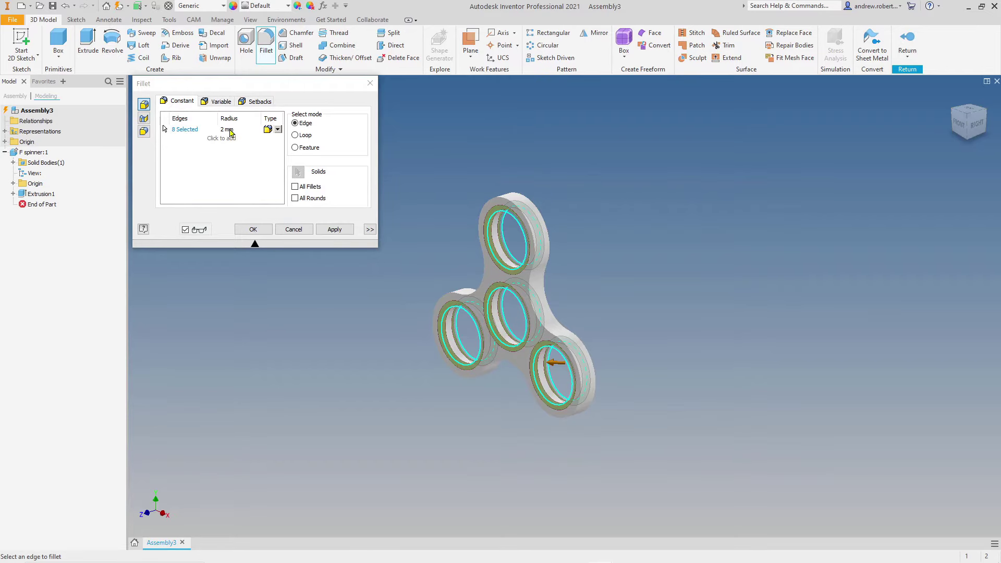
text(1)
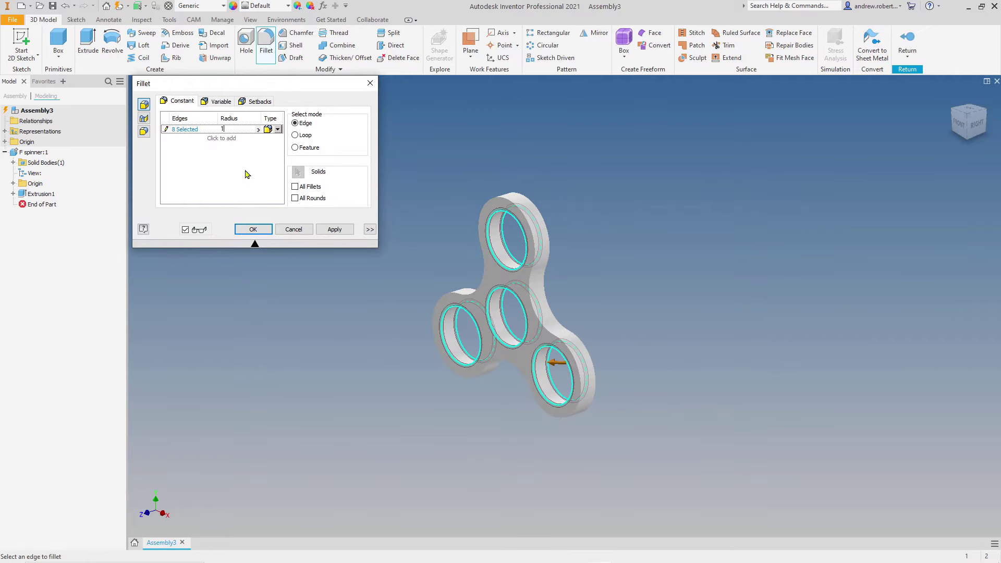
key(BackSpace)
text(4)
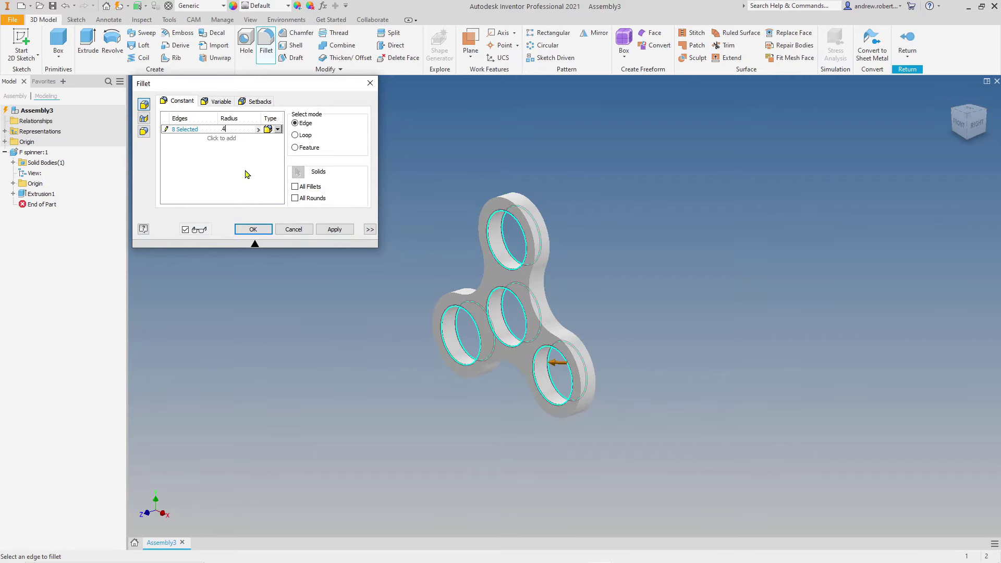
click(336, 230)
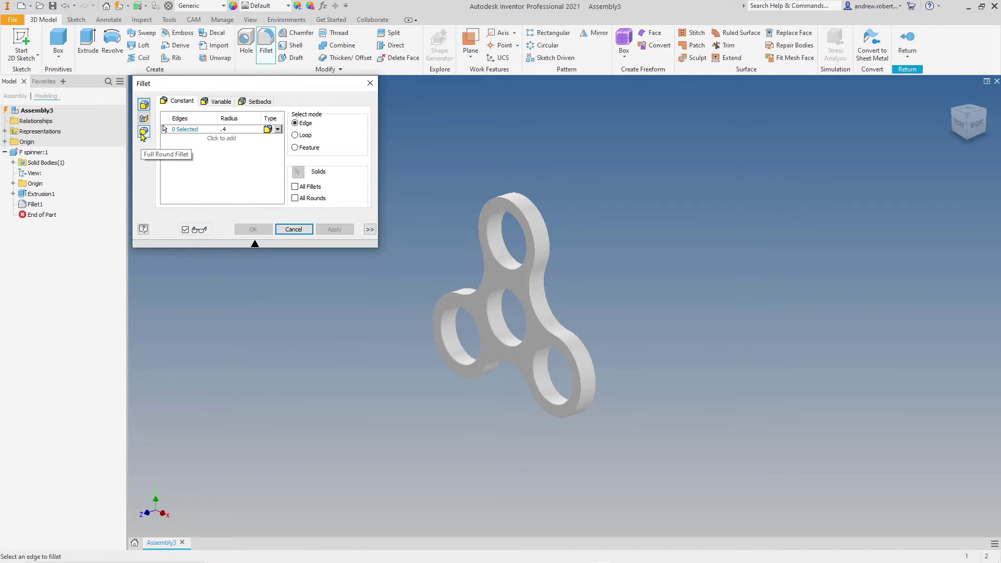
Apply a full round fillet around the spinner's outer rim, using the front, outer side and back faces as face sets.
click(143, 132)
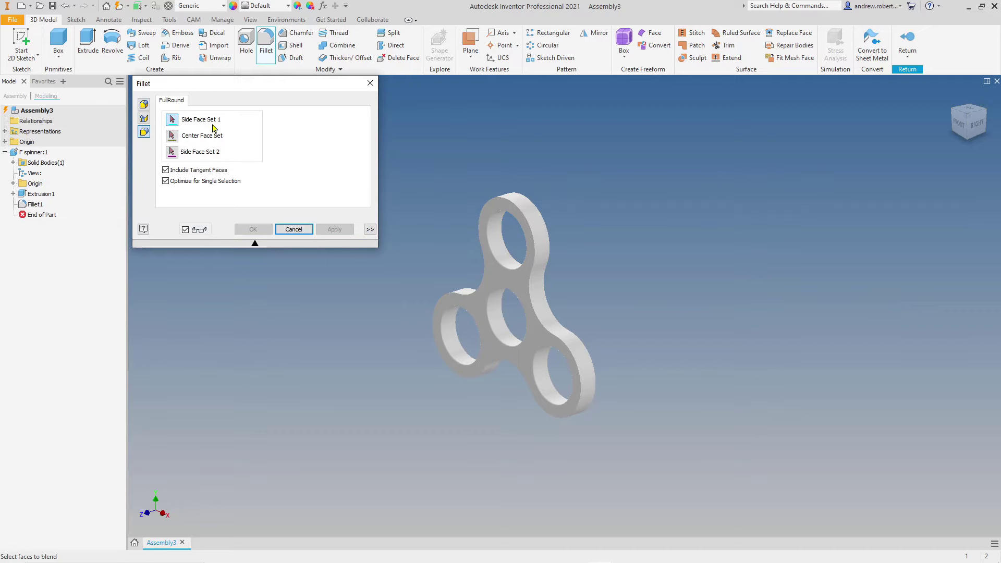
click(510, 281)
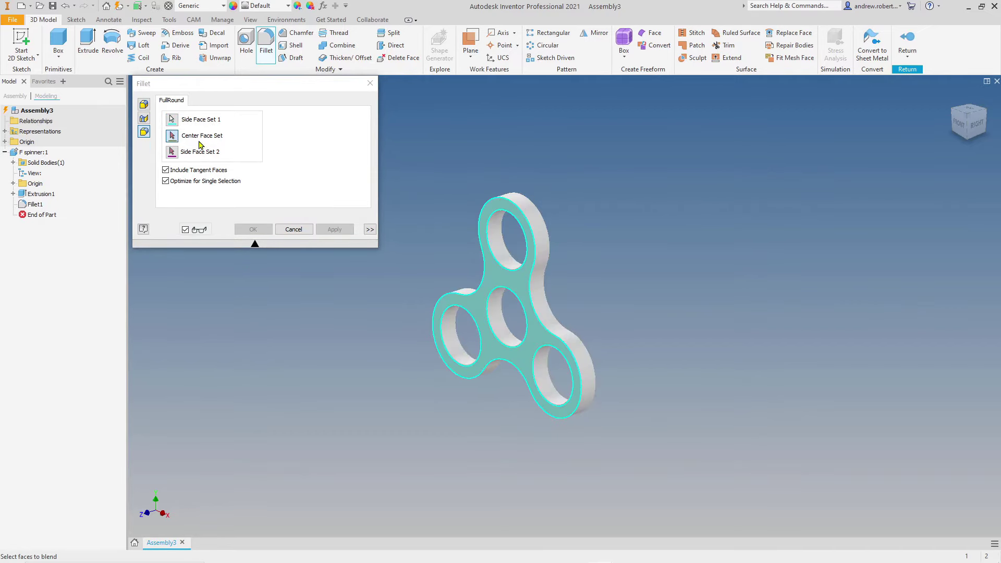
click(538, 308)
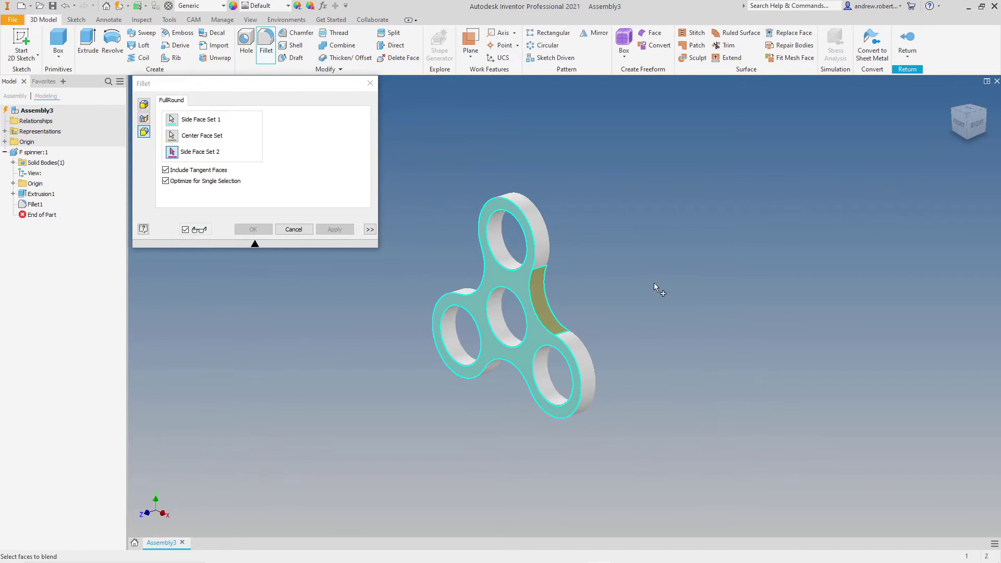
shift+middle_drag(715, 266, 609, 276)
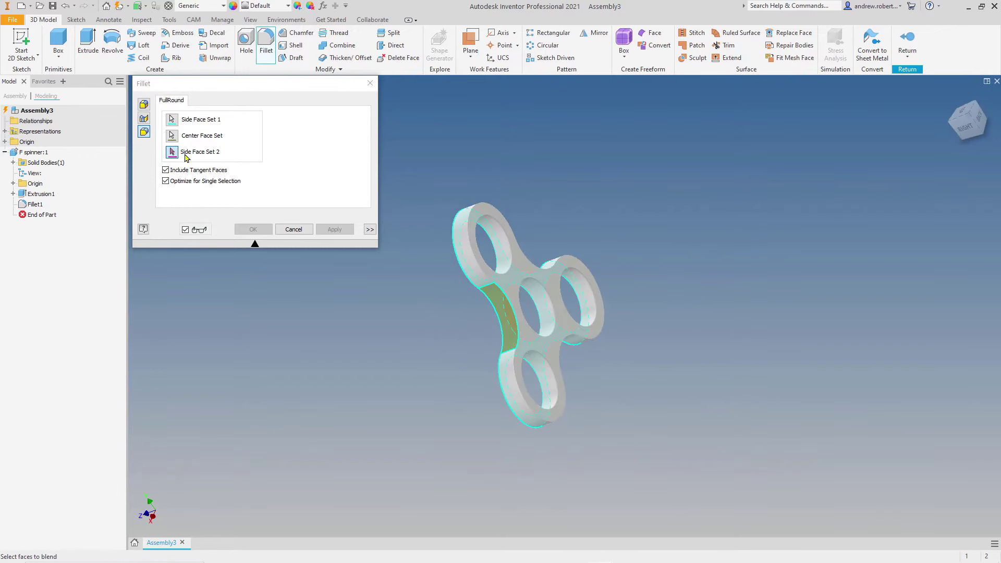
click(471, 277)
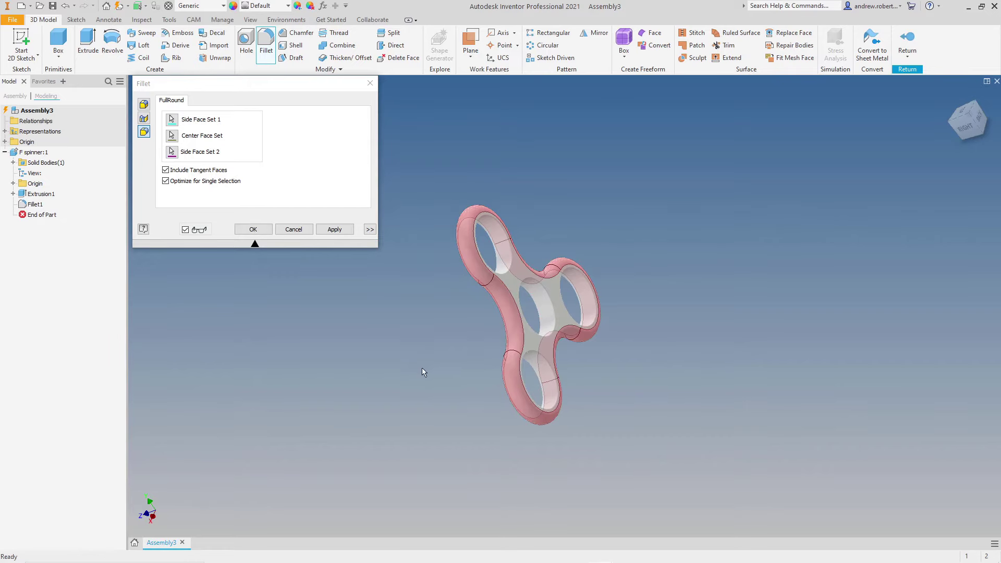
shift+middle_drag(422, 372, 585, 348)
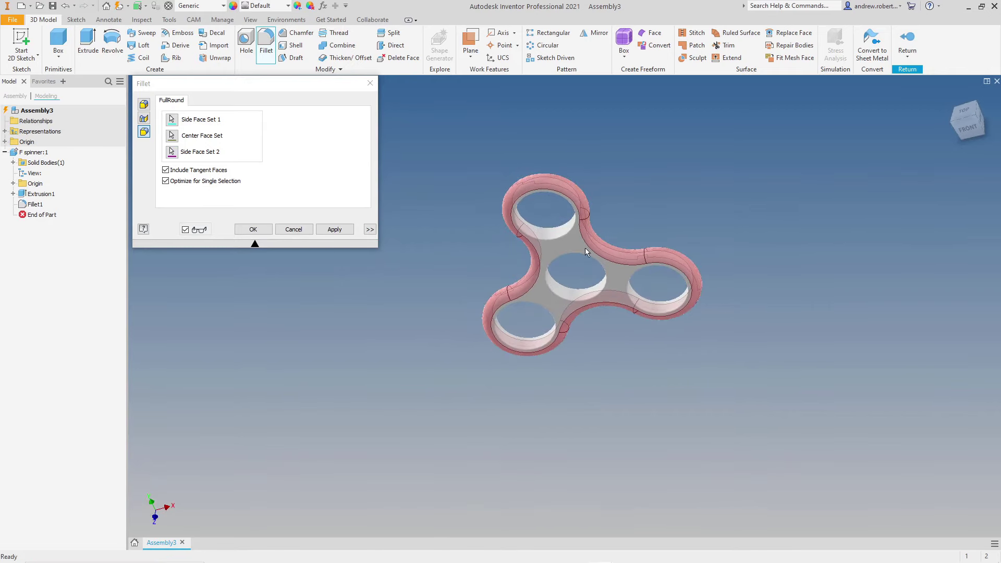
shift+middle_drag(610, 392, 623, 355)
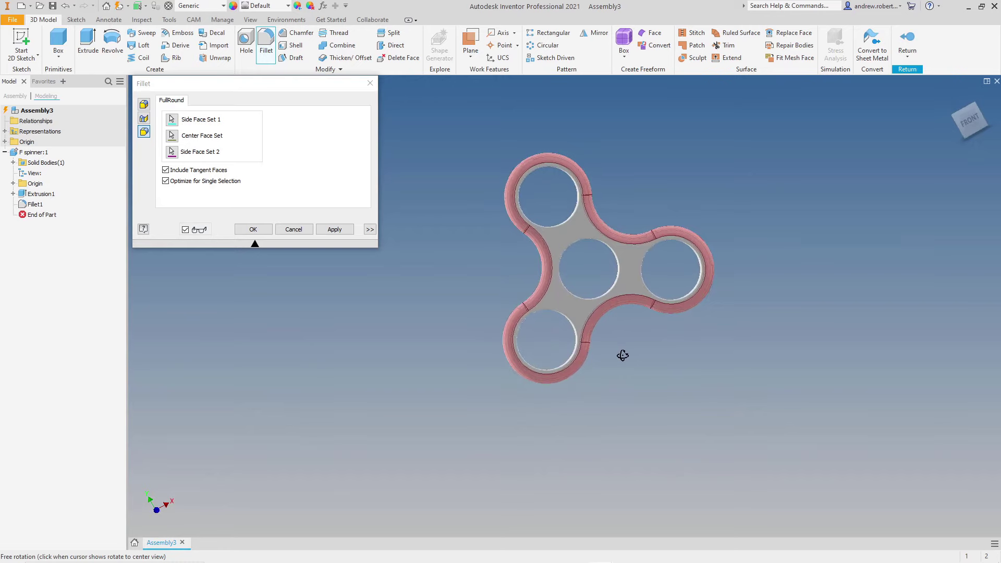
click(334, 229)
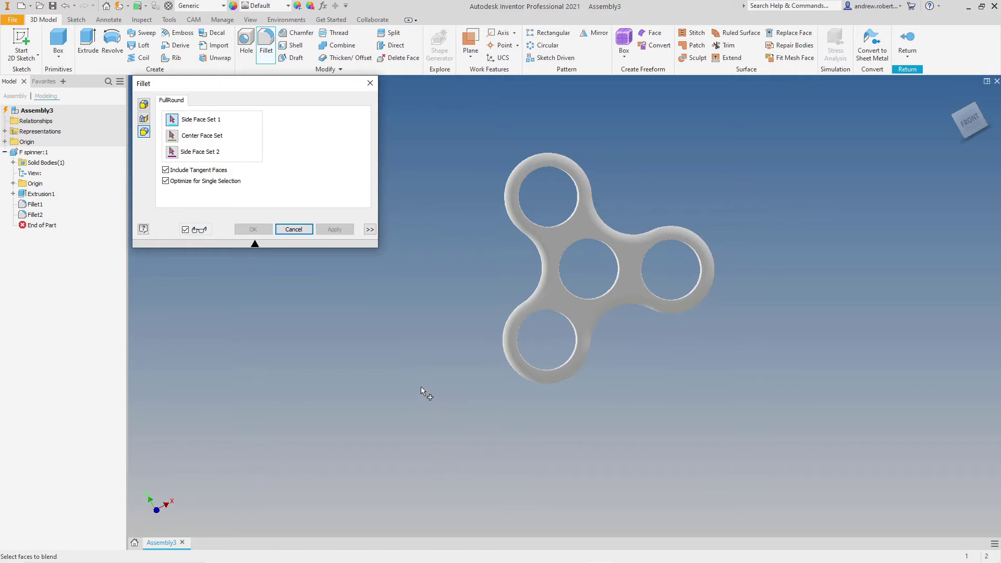
click(293, 229)
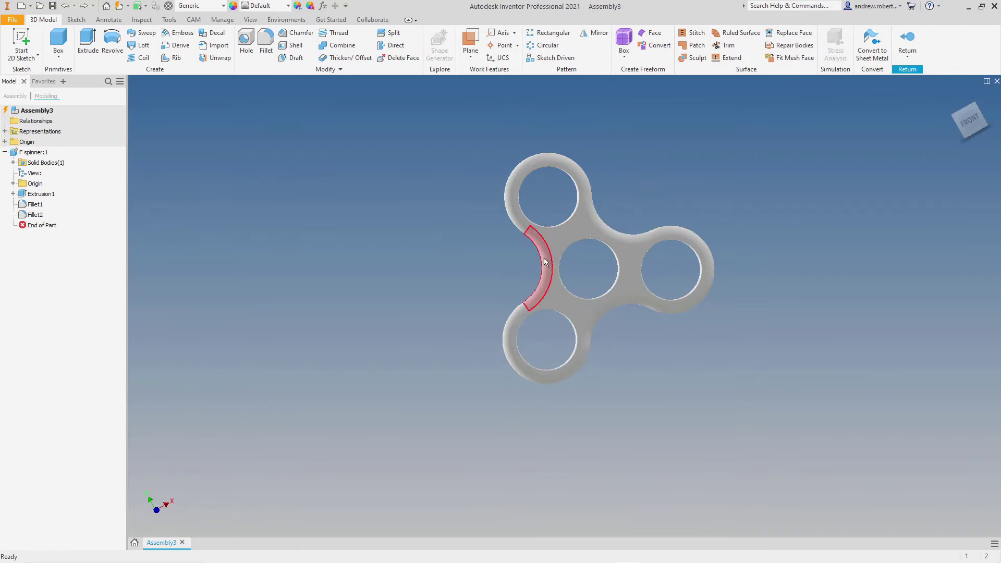
Return to the assembly and save it as "F spinner body" together with its F spinner part when starting the Bearing Generator.
click(907, 40)
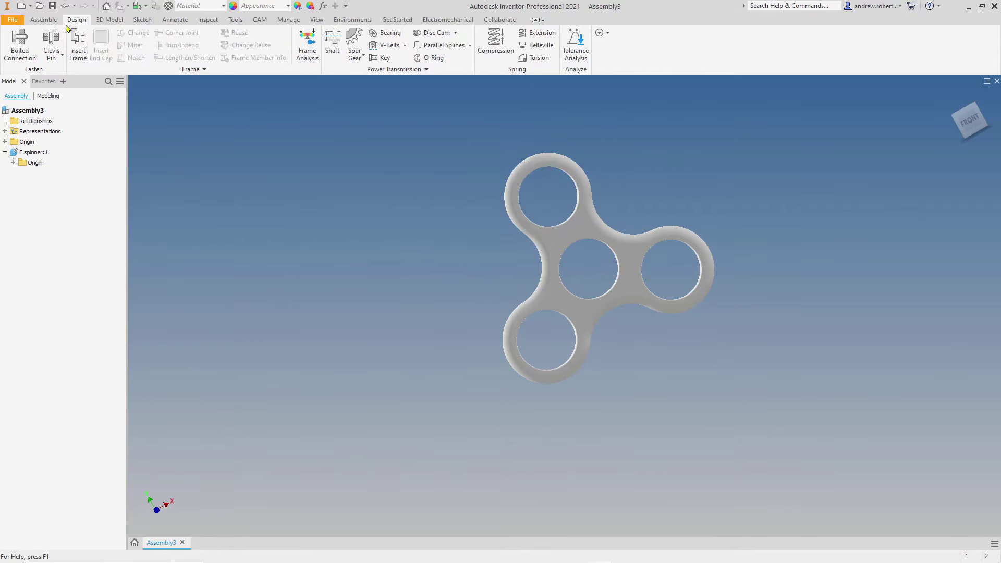
click(387, 34)
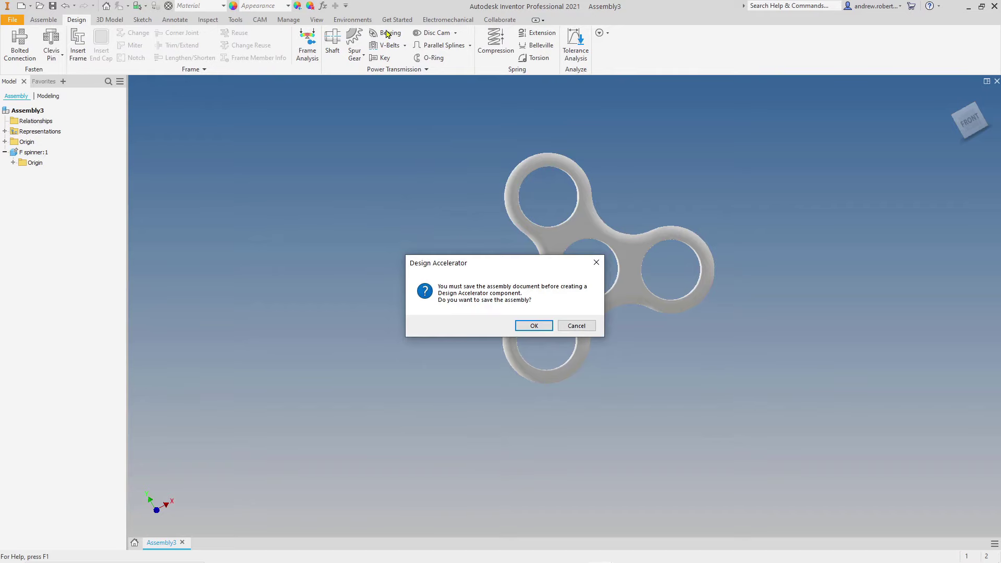
click(534, 325)
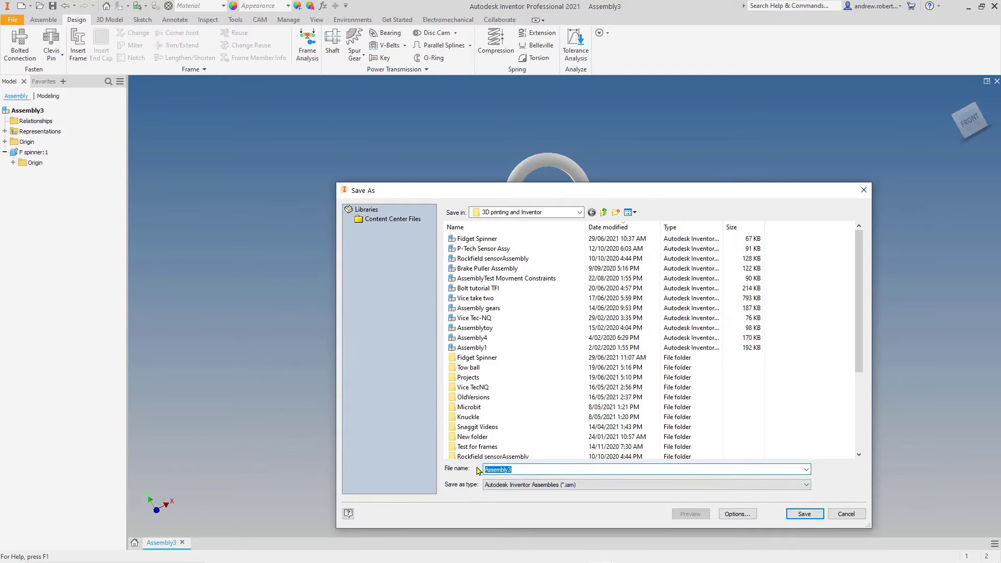
text(F spinner body)
click(804, 514)
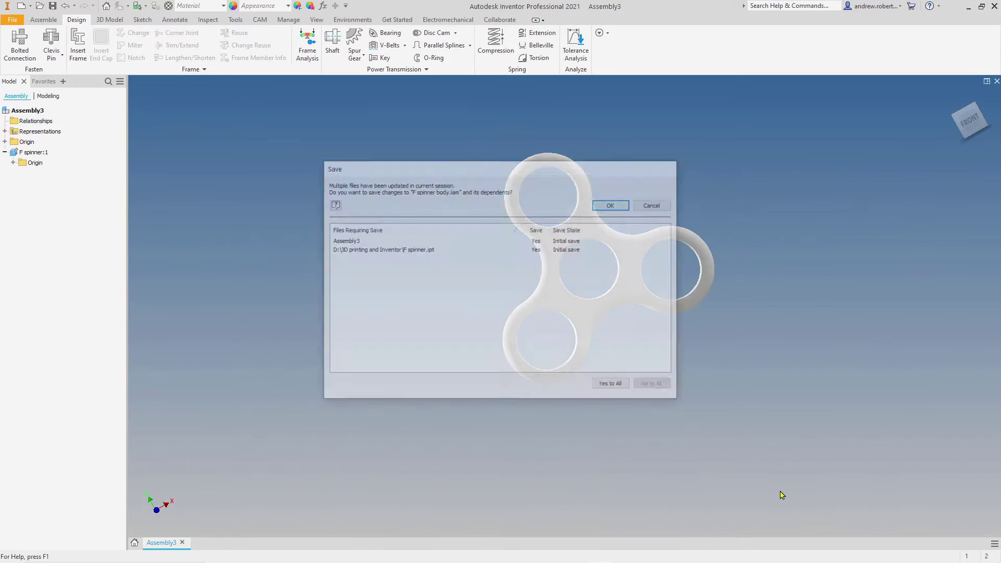
click(616, 386)
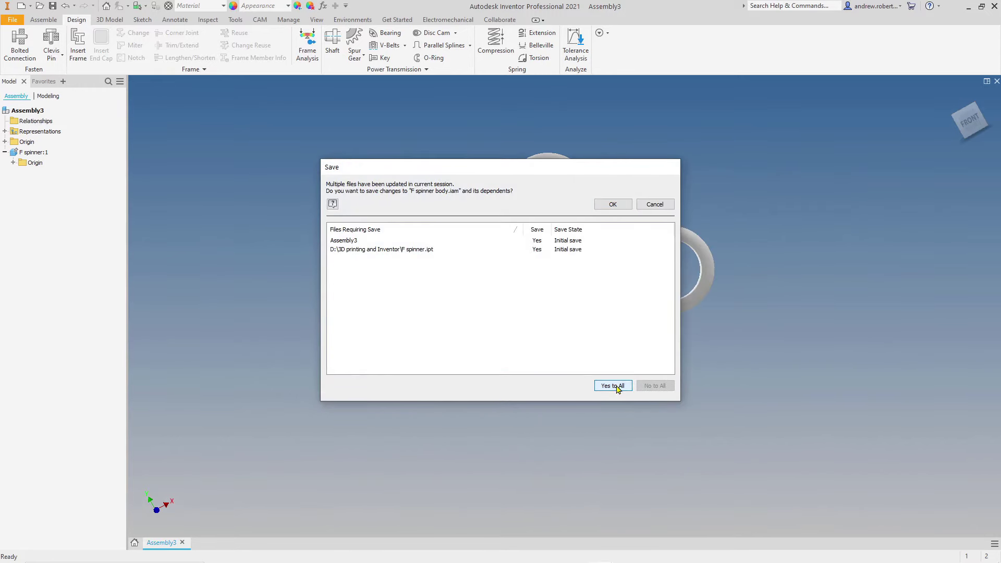
click(613, 202)
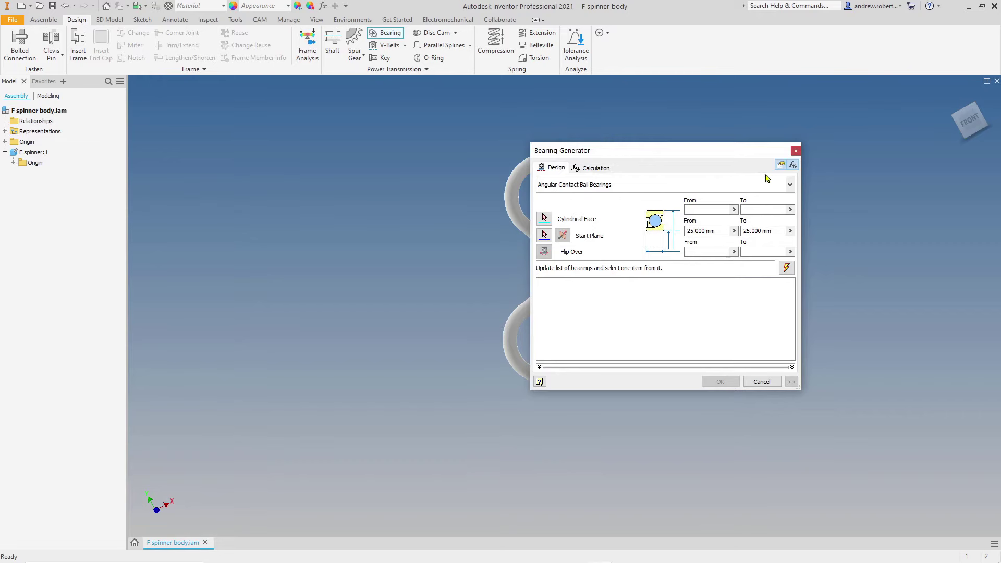
Set the cylindrical face of the spinner's central hole as the bearing's placement reference.
drag(705, 155, 374, 178)
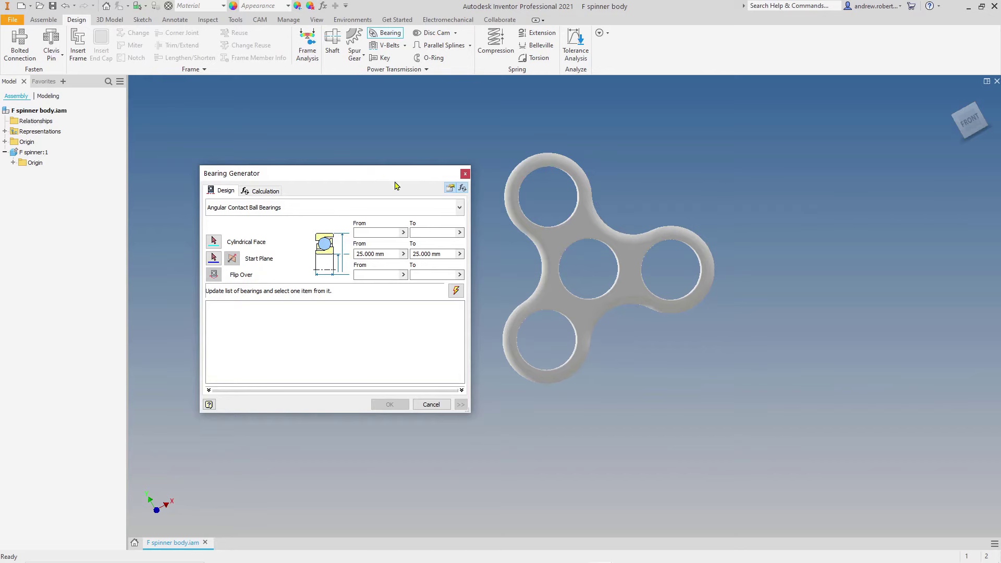
click(214, 241)
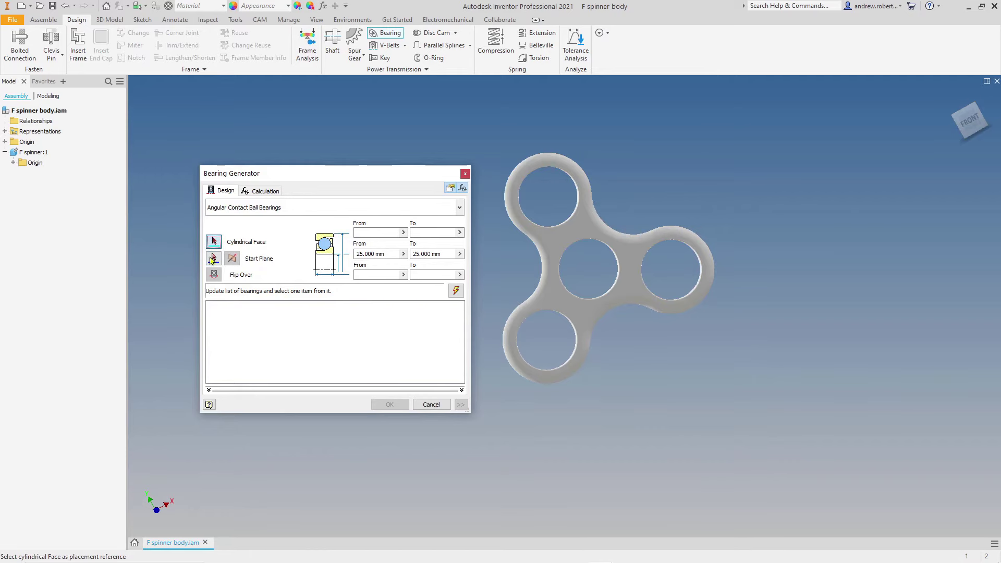
click(615, 279)
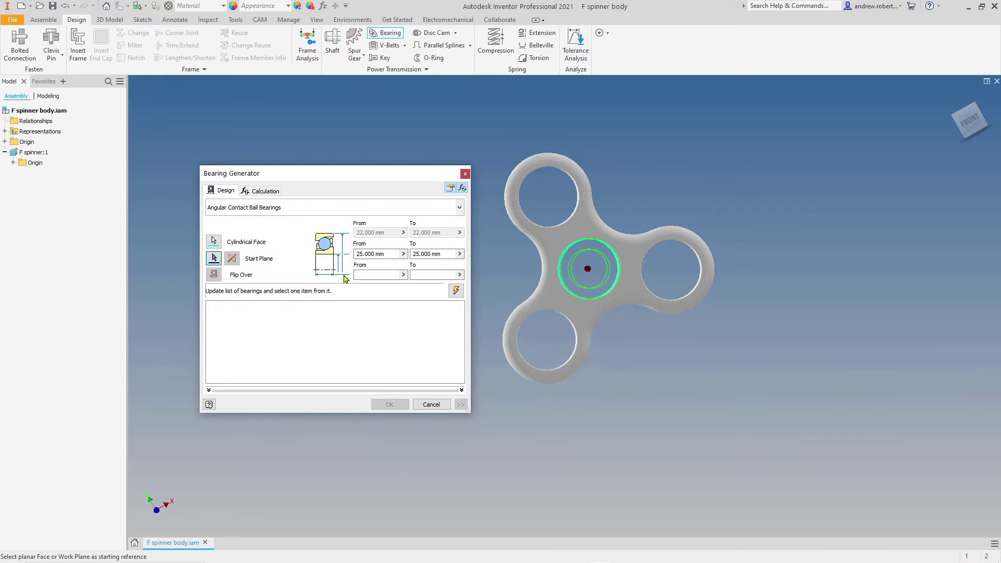
Limit the bearing width to 7 mm and the inside diameter to 8 mm, and update the list of matching bearings.
click(372, 273)
text(7)
click(420, 274)
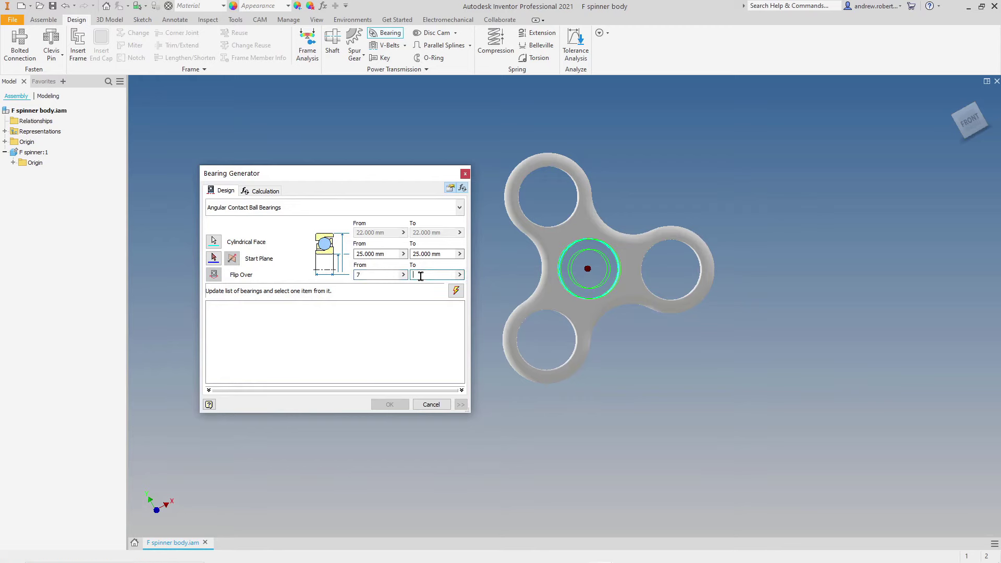
text(7)
click(371, 253)
text(8)
click(412, 254)
text(8)
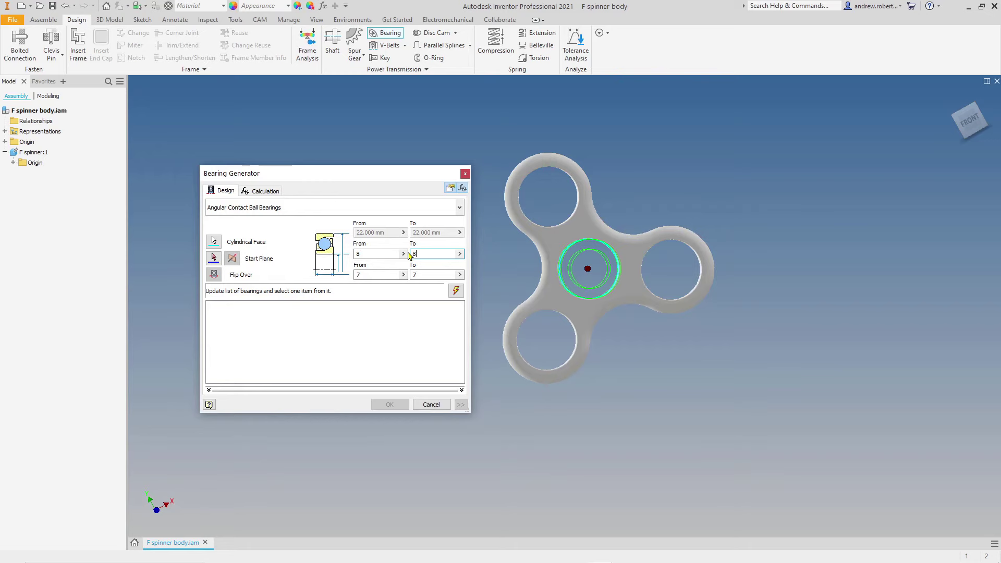
click(455, 291)
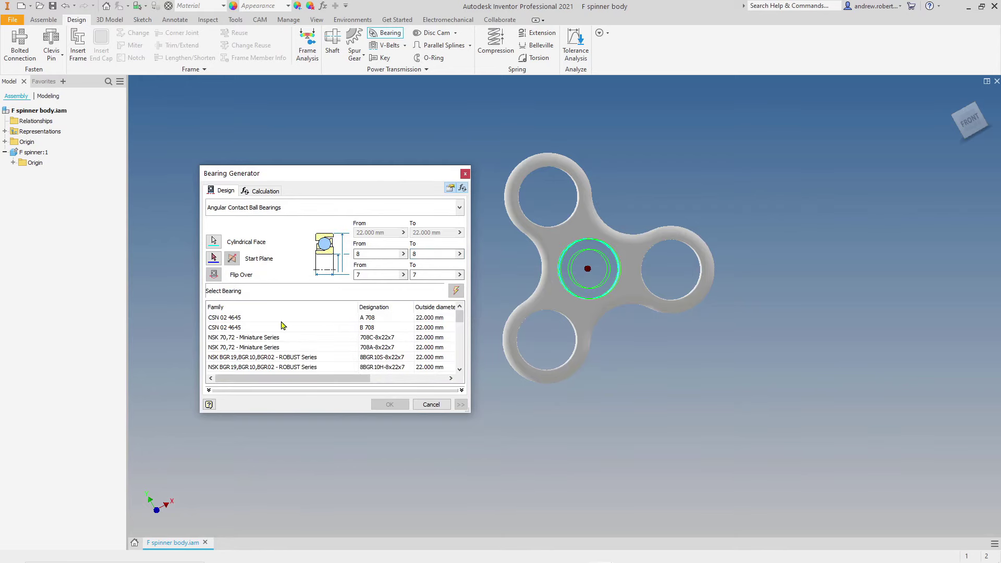
Insert the CSN 02 4645 bearing with designation A 708 into the central hole, accepting the default file name.
scroll(282, 325, down, 8)
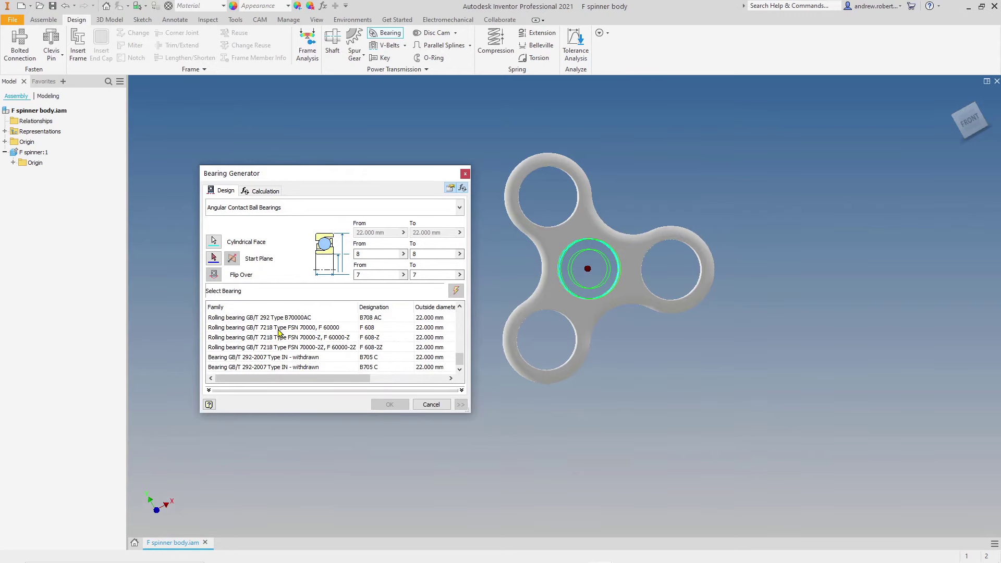
scroll(280, 332, up, 6)
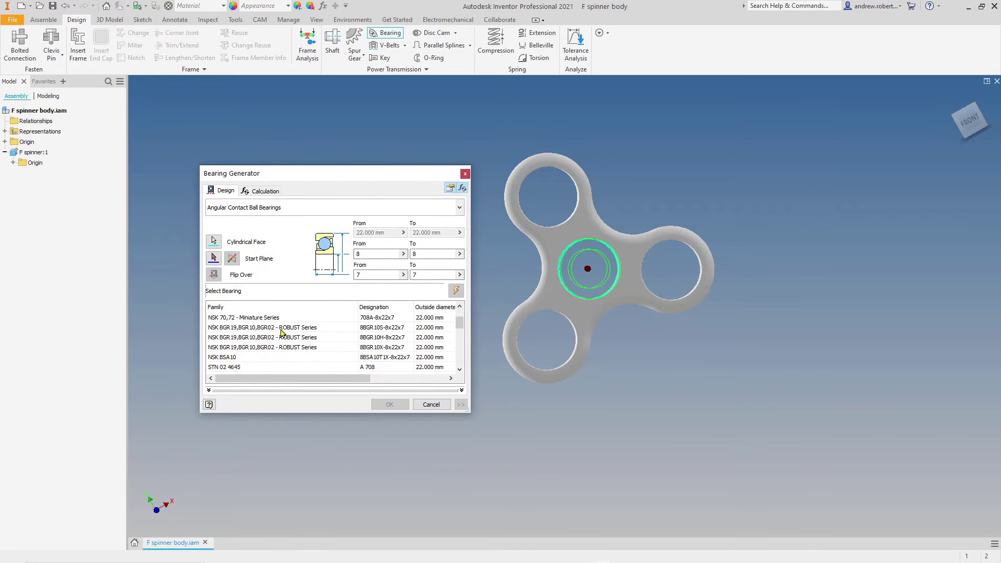
scroll(281, 332, up, 1)
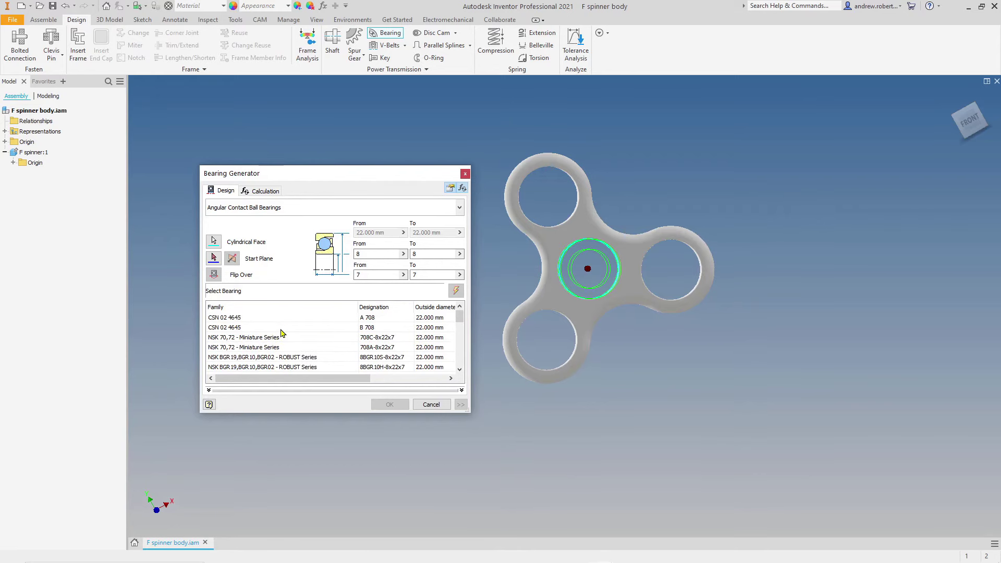
click(230, 319)
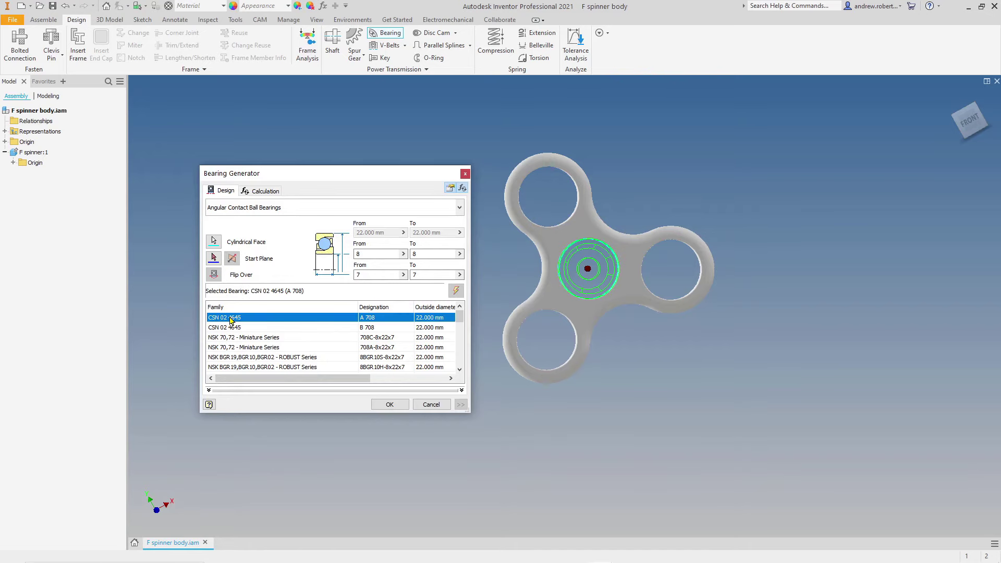
click(389, 405)
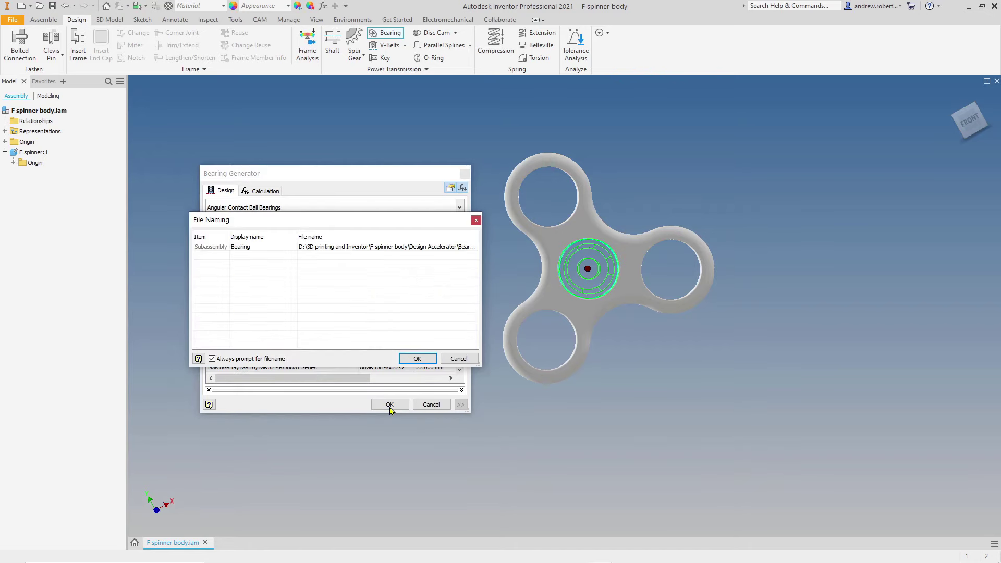
click(417, 358)
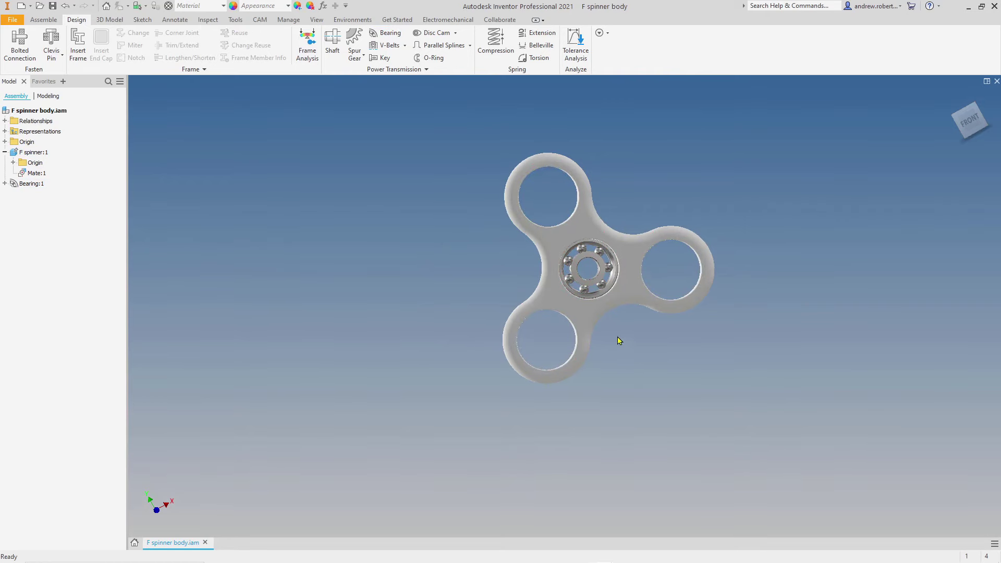
Rotate the bearing and slide it along the central hole's axis, leaving it protruding from the spinner.
drag(593, 263, 596, 292)
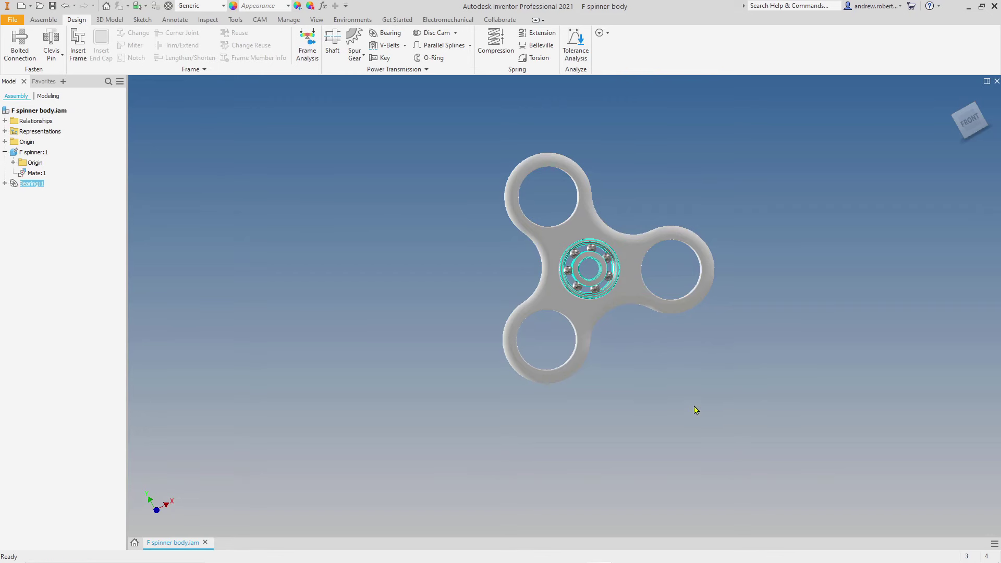
shift+middle_drag(695, 408, 750, 402)
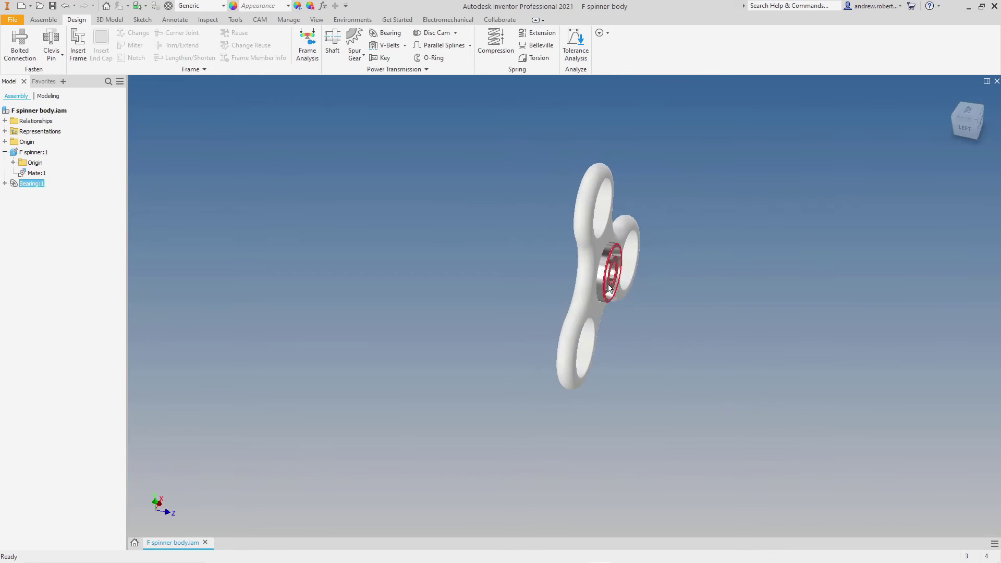
mouse_move(612, 275)
mouse_down()
mouse_move(547, 261)
mouse_move(643, 280)
mouse_move(545, 282)
mouse_move(628, 284)
mouse_up()
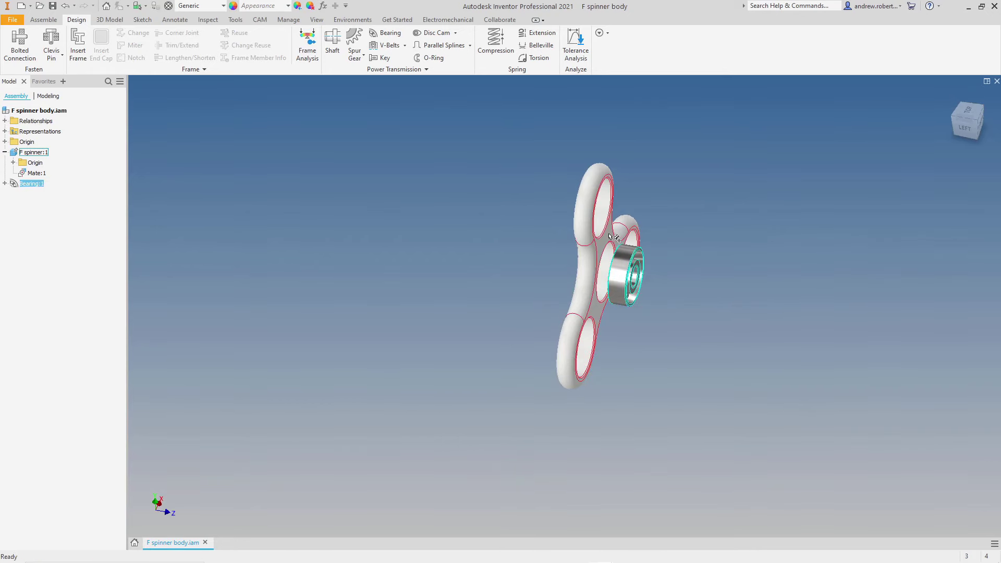
drag(633, 257, 622, 257)
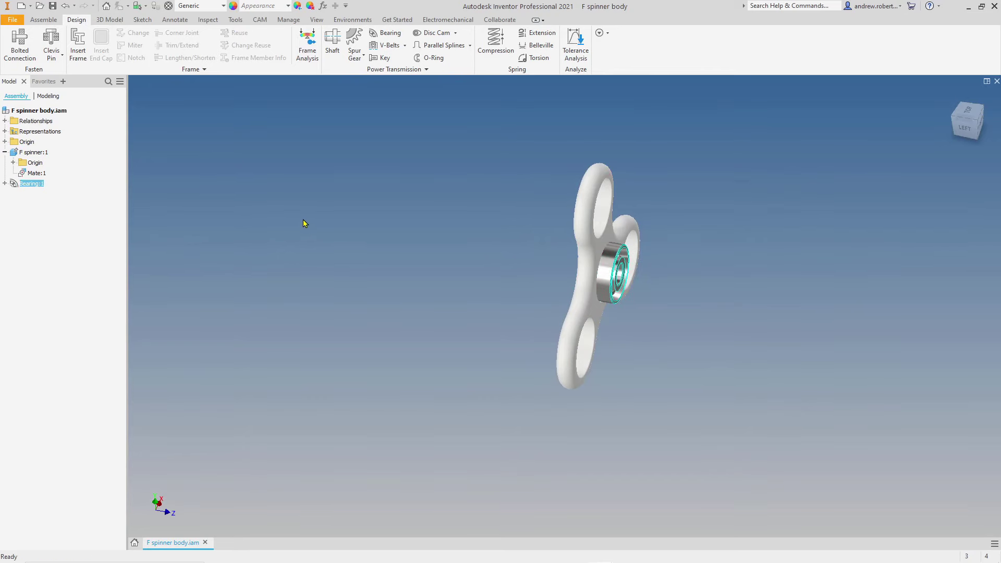
Apply a flush constraint with 0 mm offset between the spinner's flat face and the side face of the central bearing.
click(45, 21)
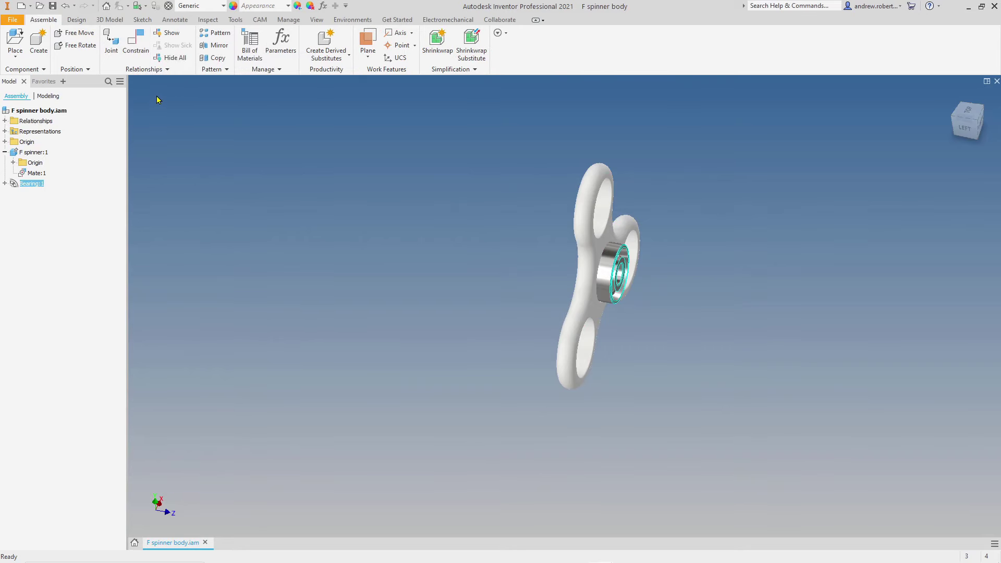
click(137, 45)
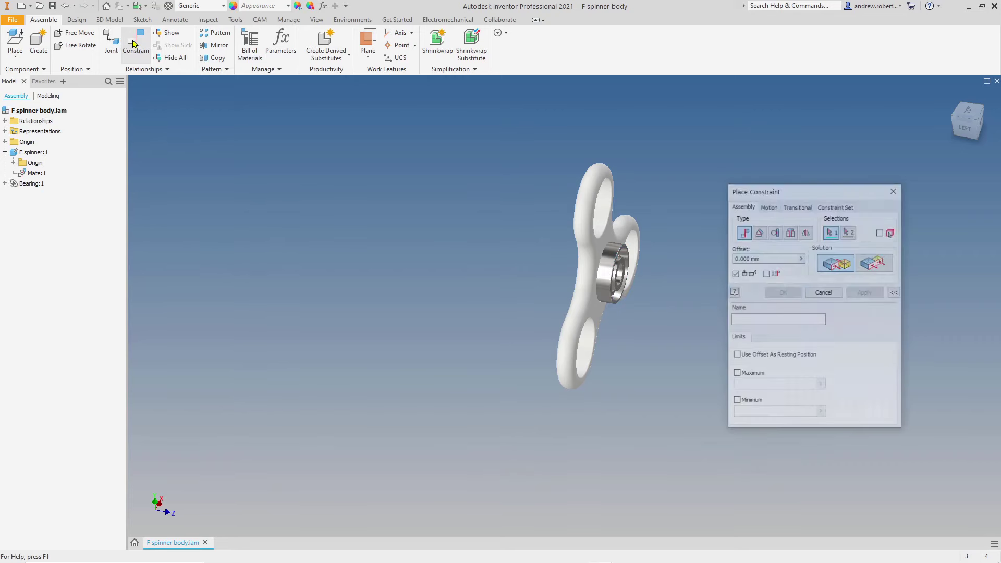
drag(807, 189, 356, 178)
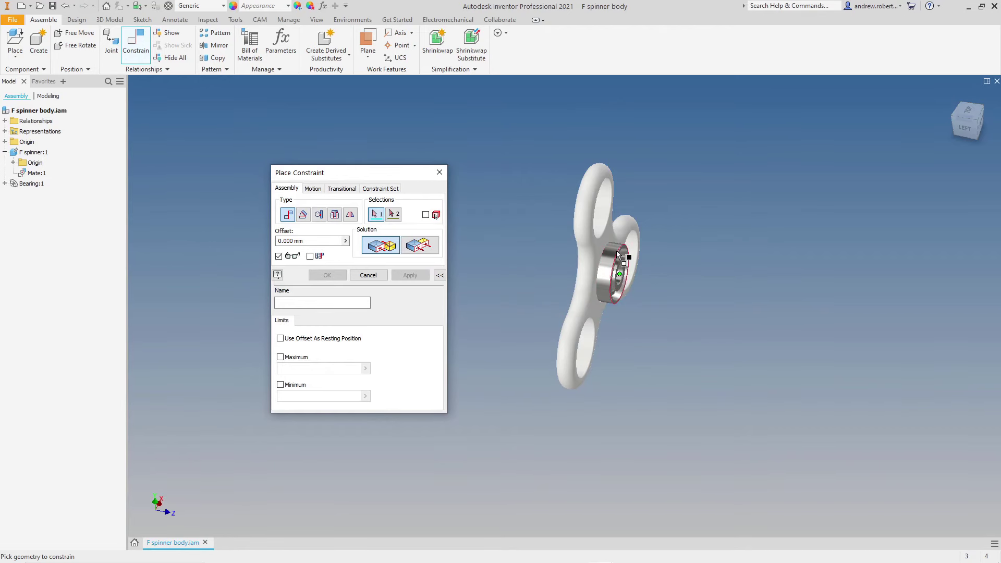
click(423, 247)
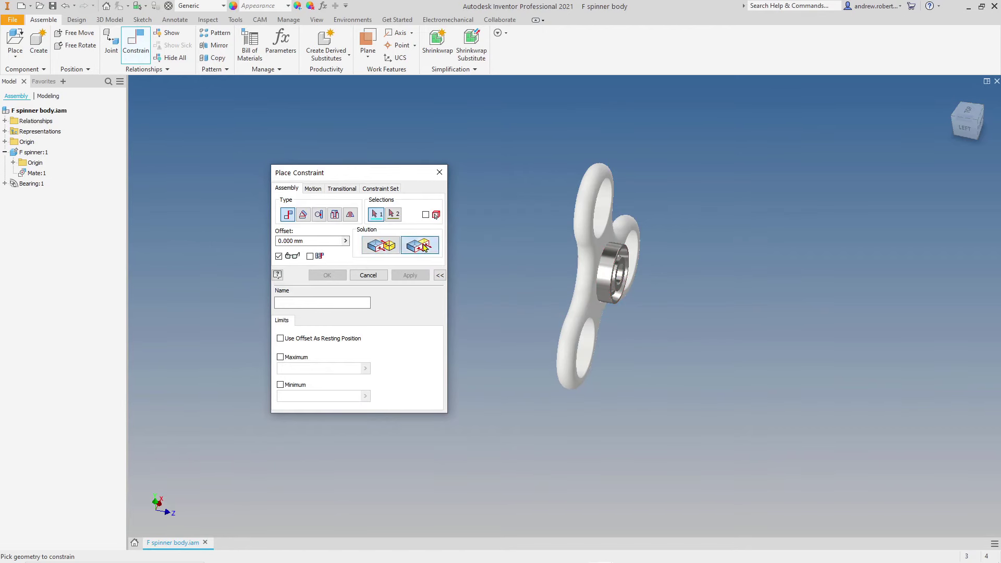
click(607, 243)
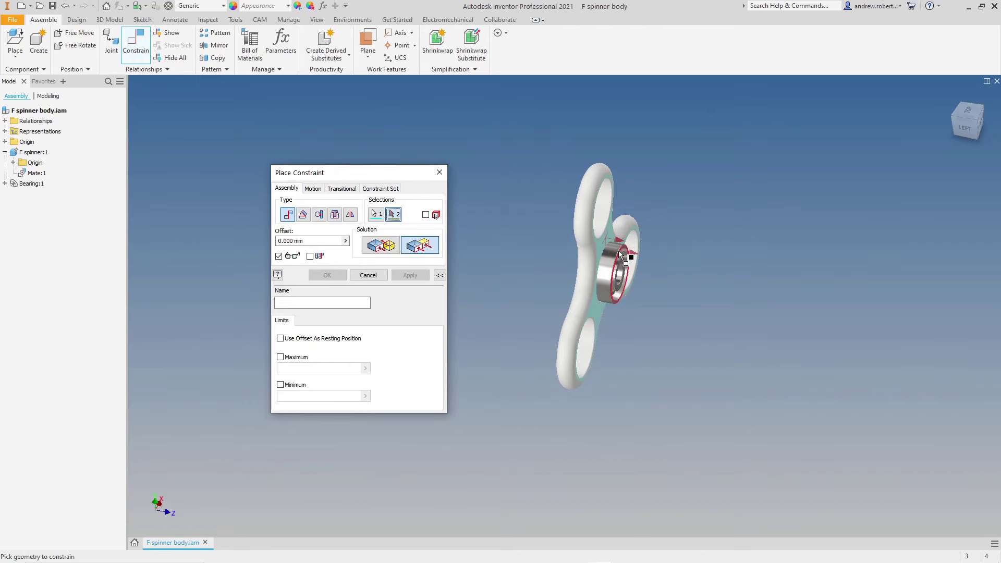
click(619, 254)
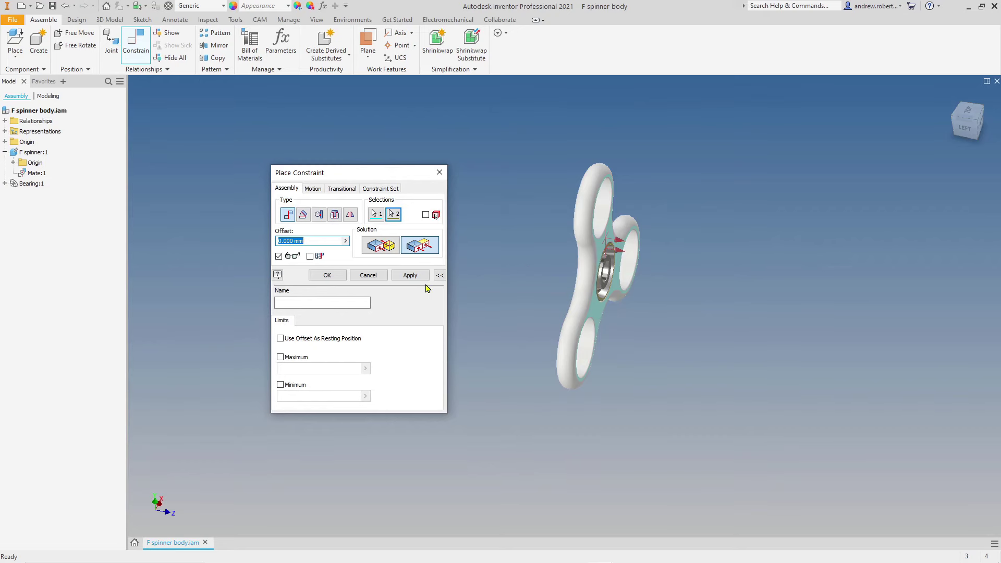
click(408, 275)
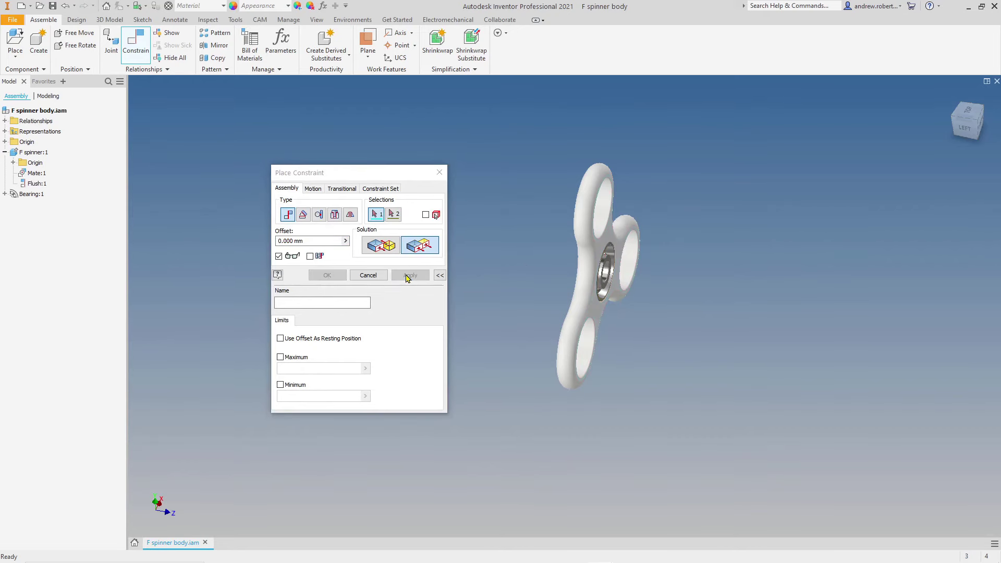
click(439, 173)
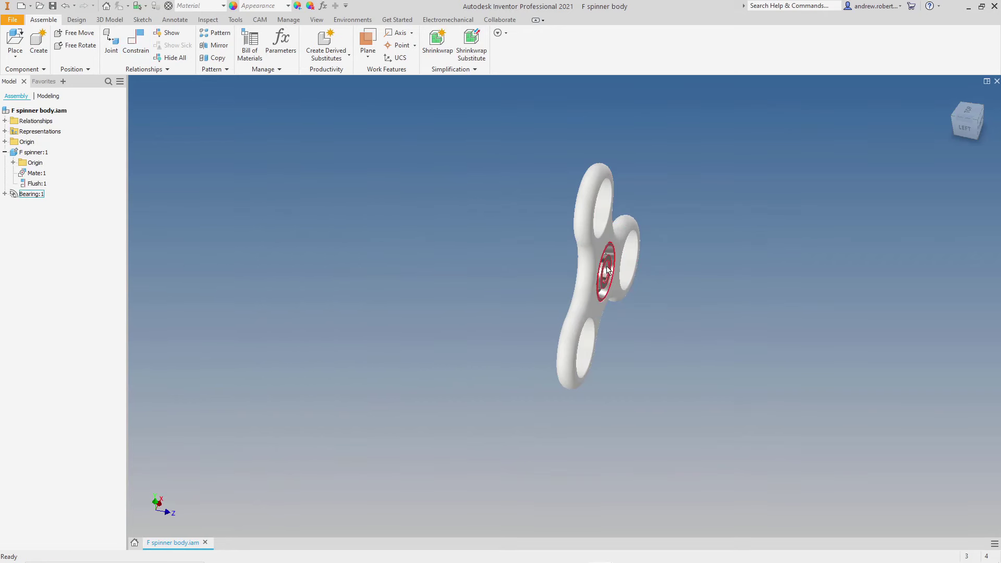
Try to move the spinner body by hand to test whether the assembly is free to move.
click(610, 284)
click(587, 256)
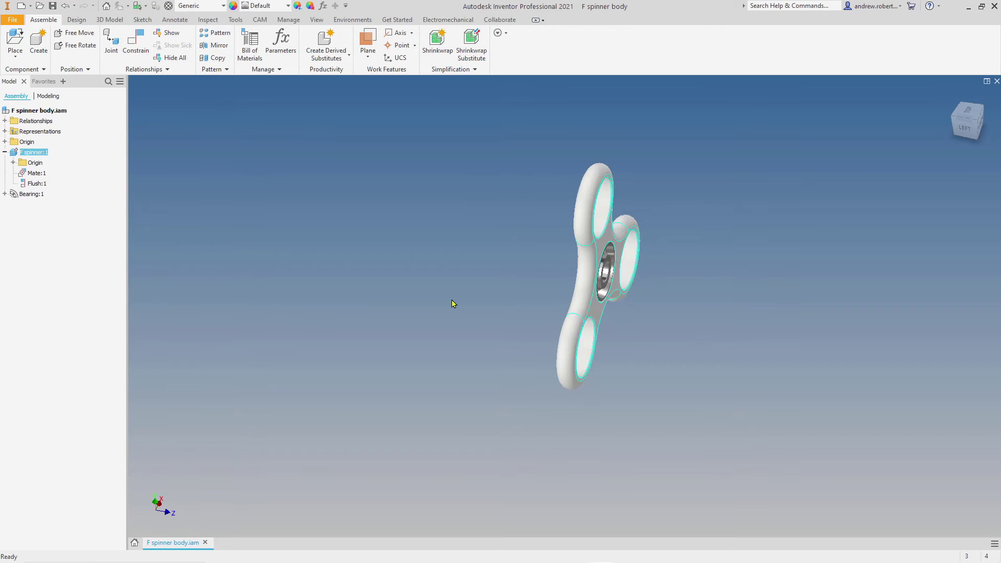
click(475, 299)
click(600, 241)
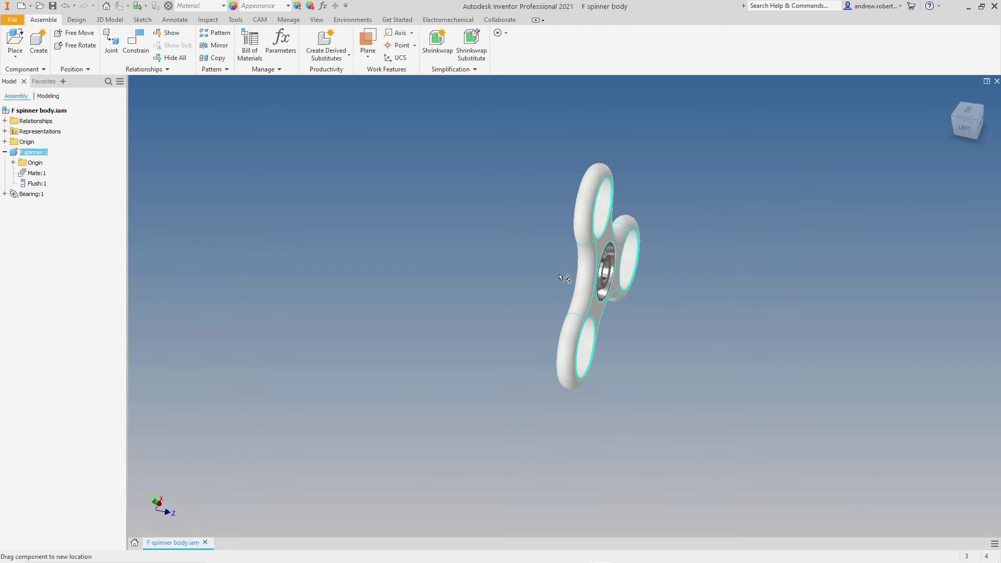
click(565, 261)
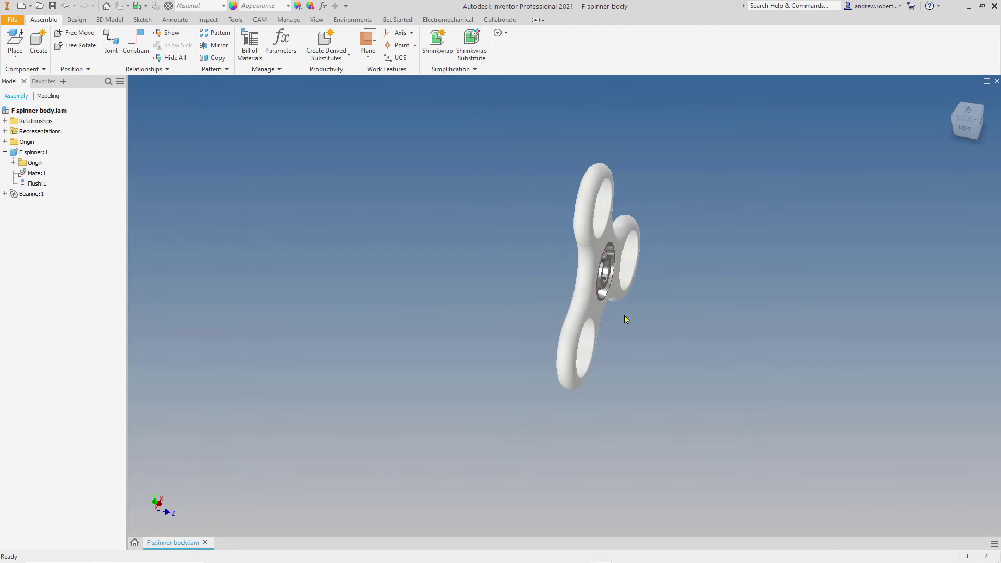
click(597, 257)
click(474, 297)
shift+middle_drag(526, 284, 440, 254)
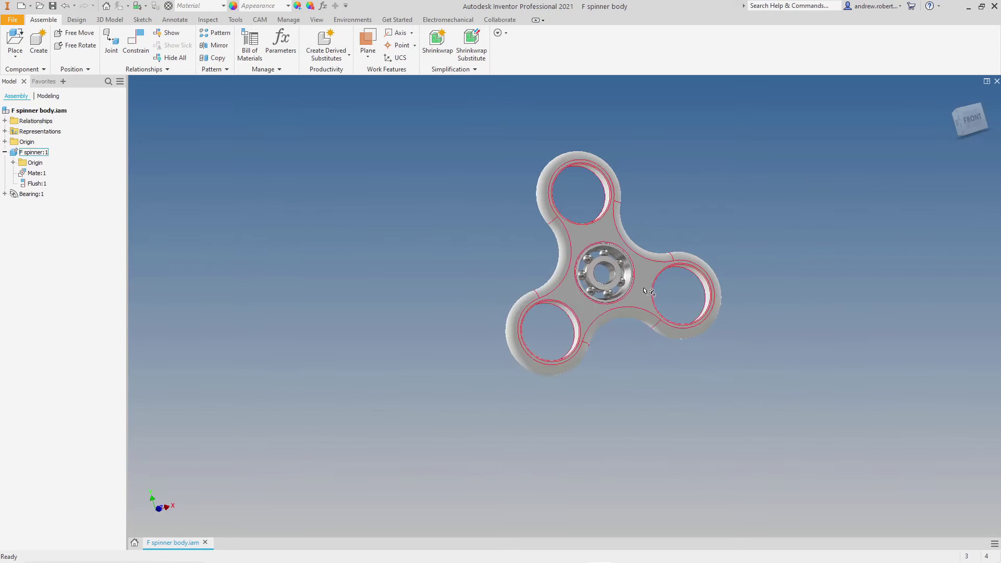
drag(625, 290, 609, 229)
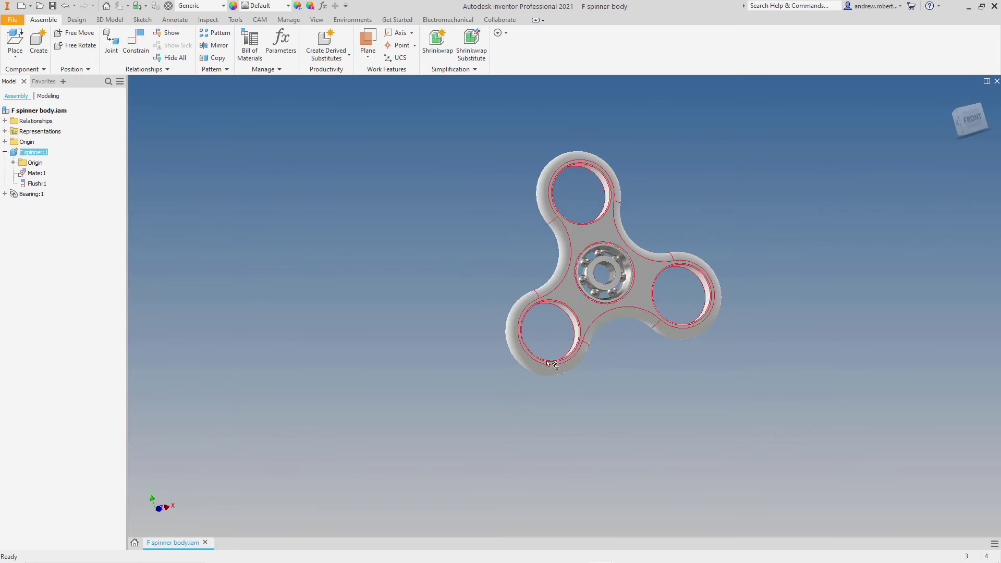
Unground the F spinner component and move the spinner with its bearing a short distance sideways.
right_click(573, 235)
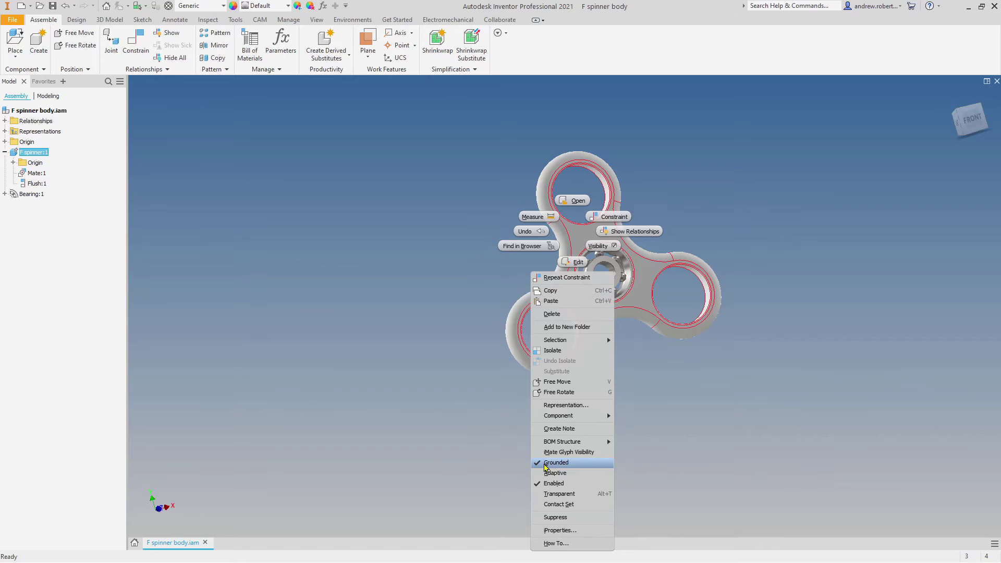
click(545, 462)
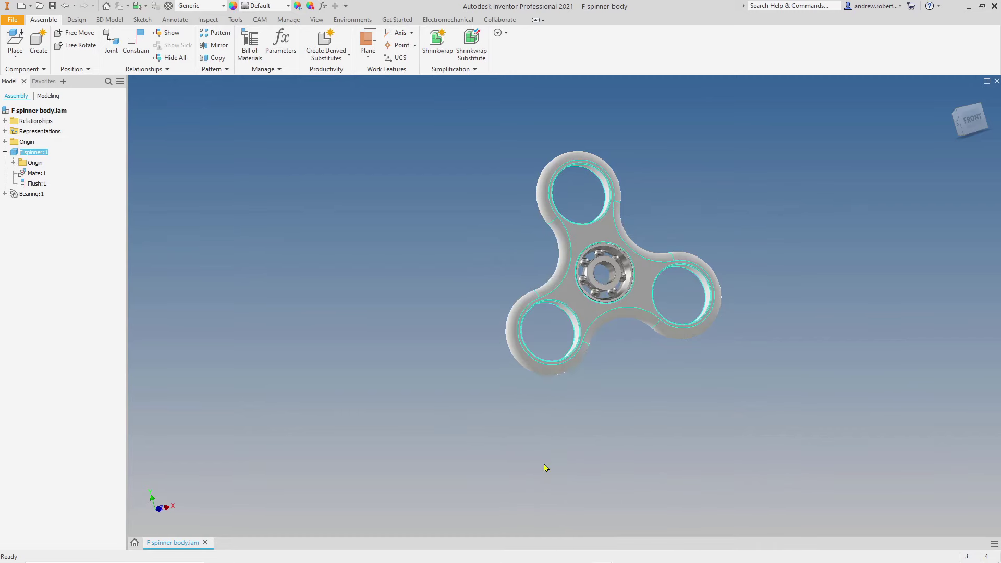
drag(576, 299, 563, 211)
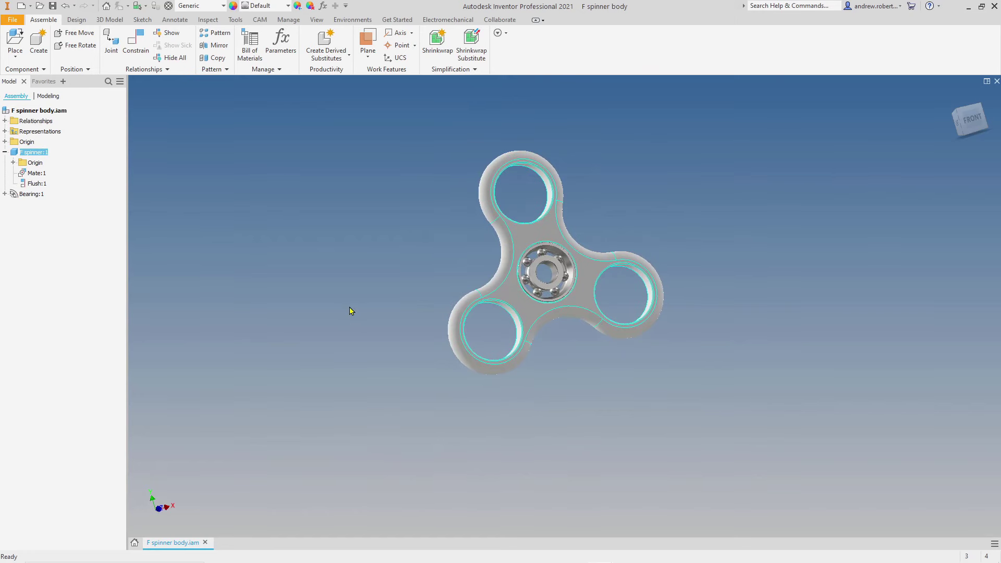
click(350, 310)
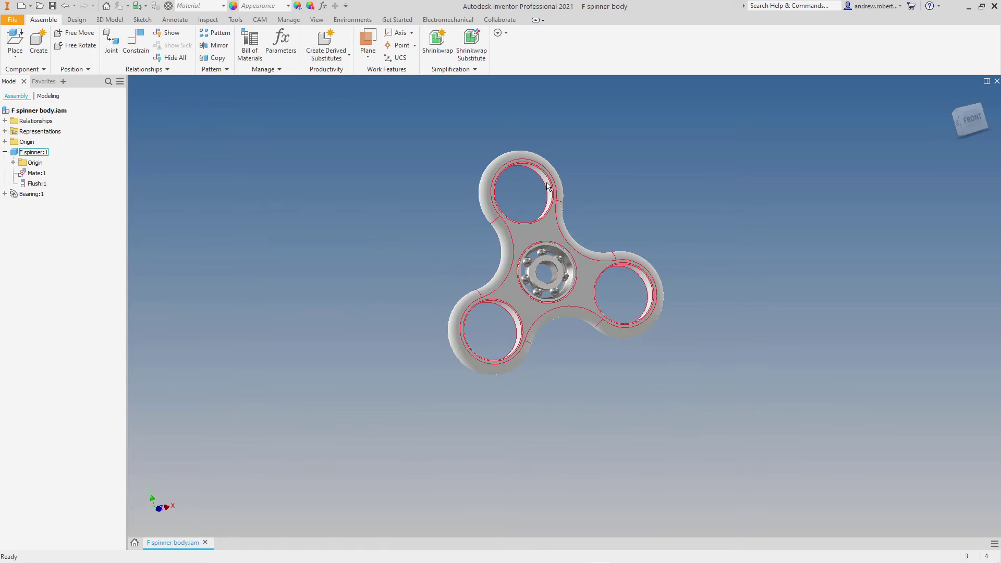
Start another bearing and set the cylindrical face of the upper lobe's hole as its placement reference.
click(76, 20)
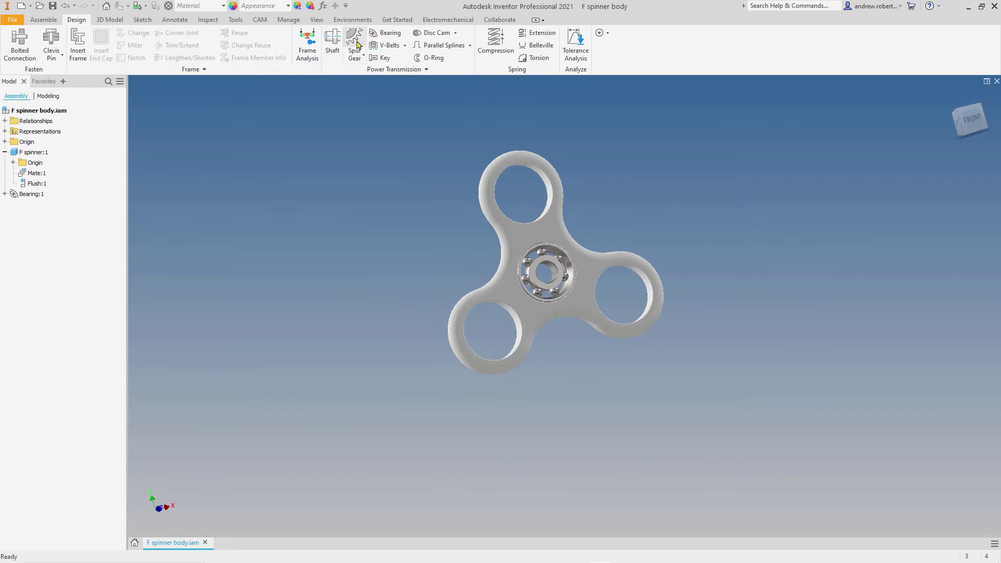
click(386, 34)
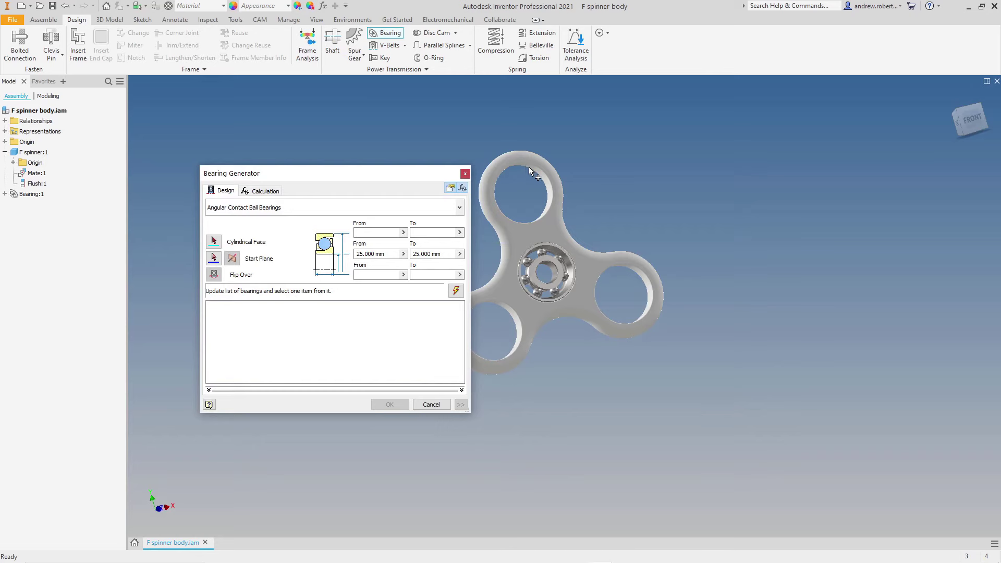
click(213, 241)
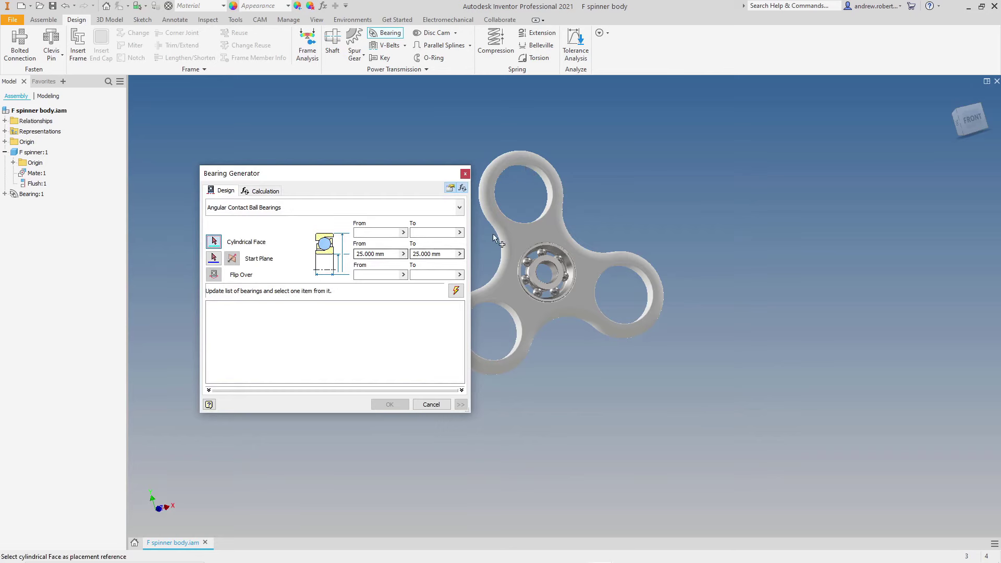
click(534, 170)
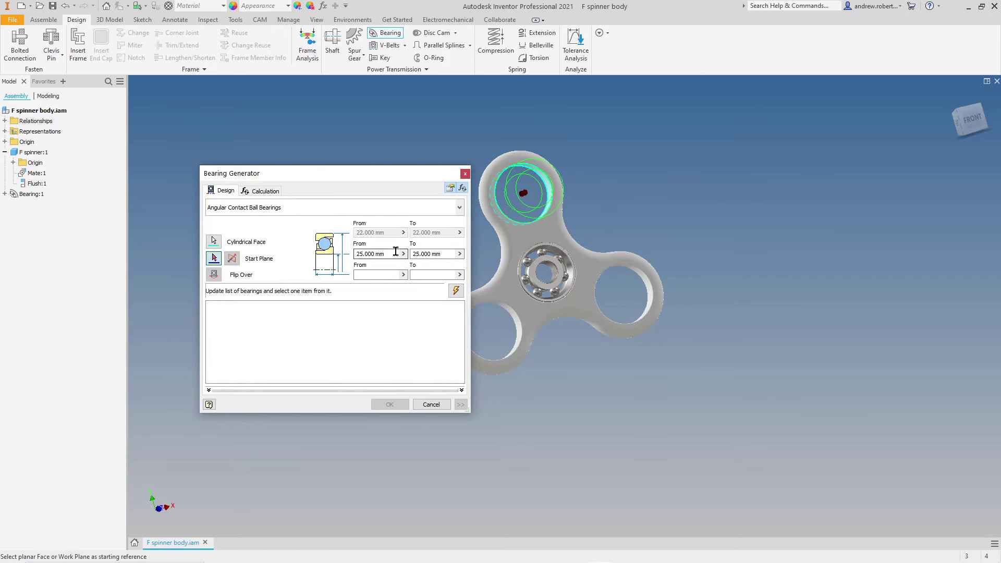
Limit the second bearing to a 7 mm width and 8 mm inside diameter, and update the list of matching bearings.
click(378, 274)
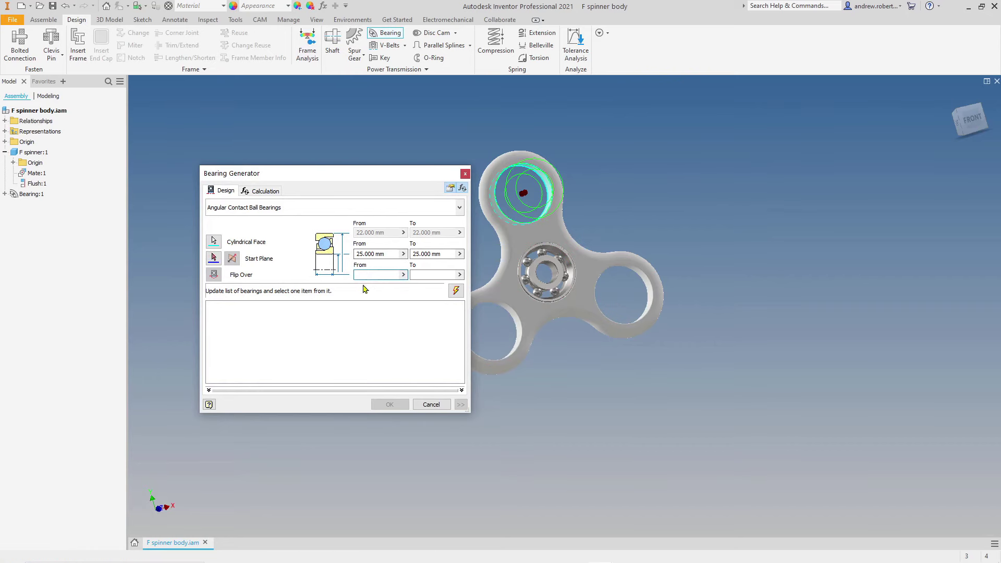
text(7)
key(Tab)
key(Tab)
text(8)
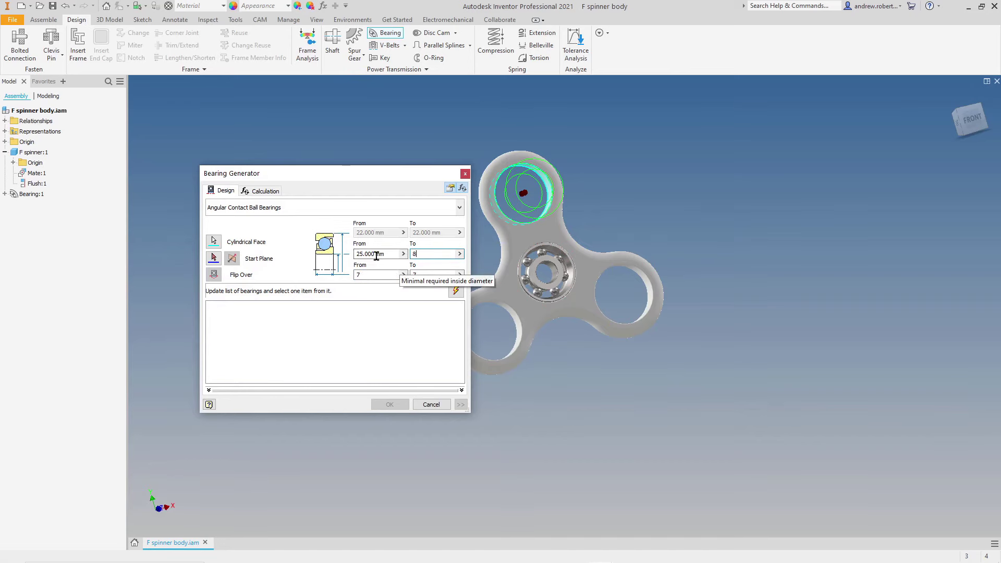
drag(388, 253, 352, 254)
text(8)
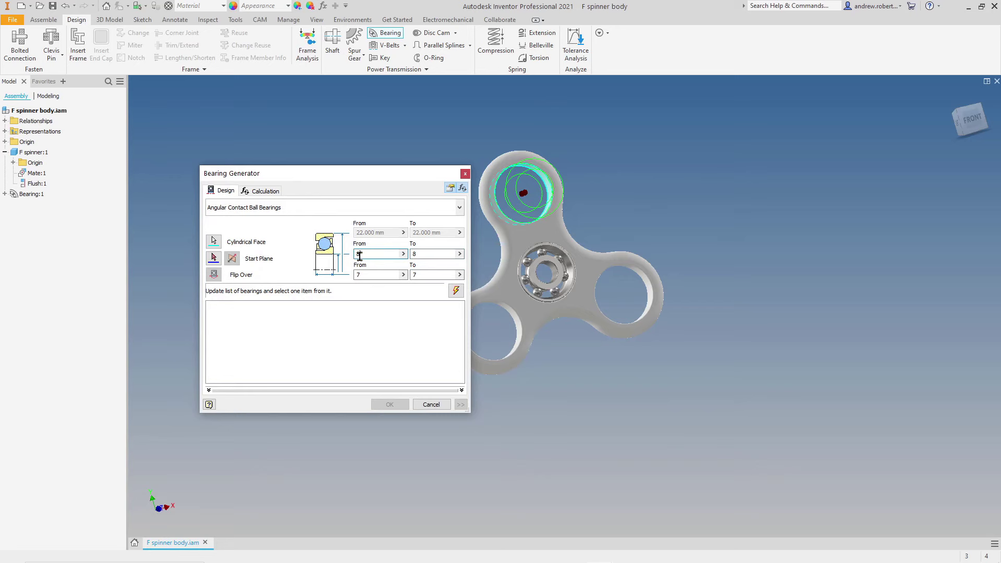
click(455, 292)
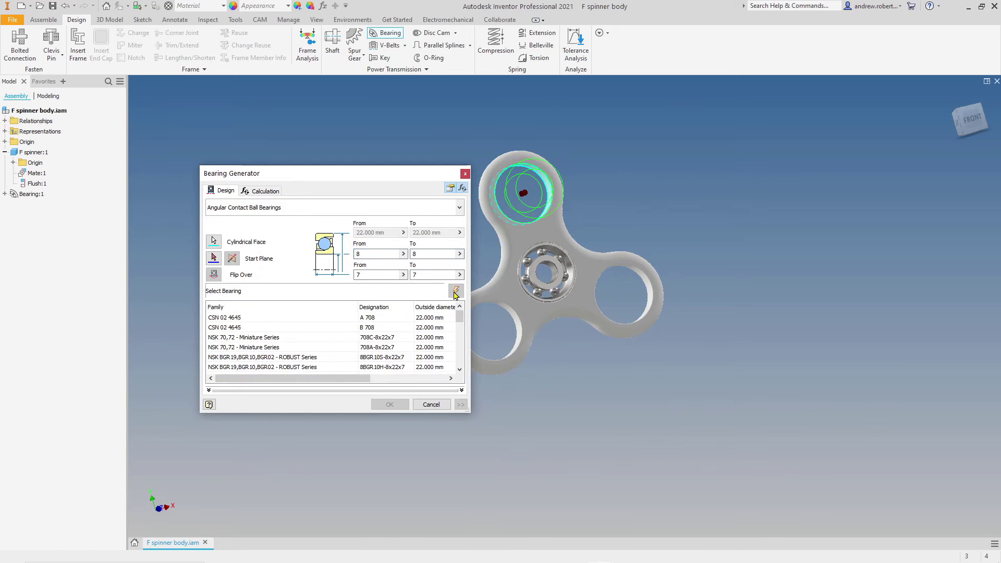
Insert the CSN 02 4645 bearing A 708 into the upper lobe's hole with the default file name, and shift the assembly slightly.
click(262, 320)
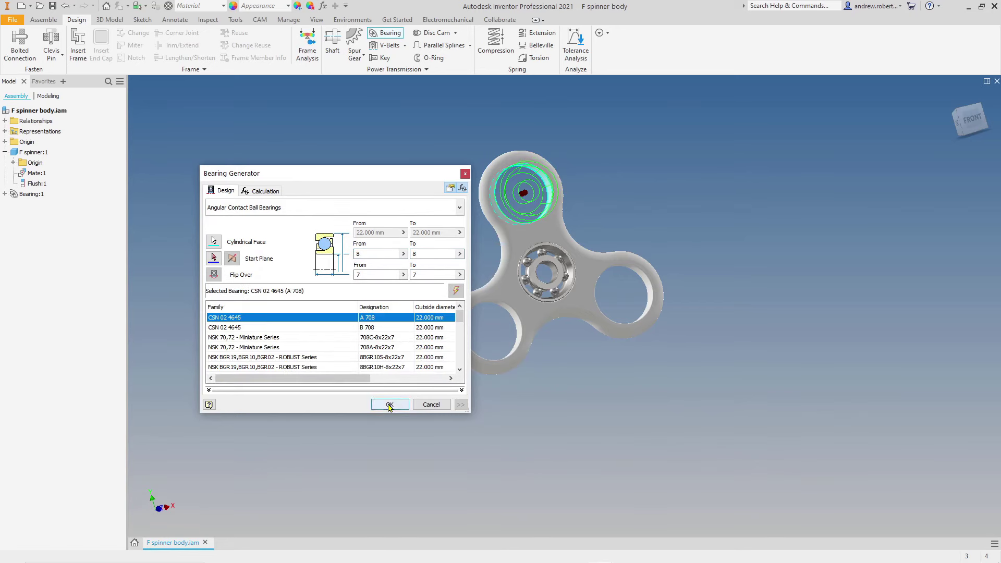
click(389, 405)
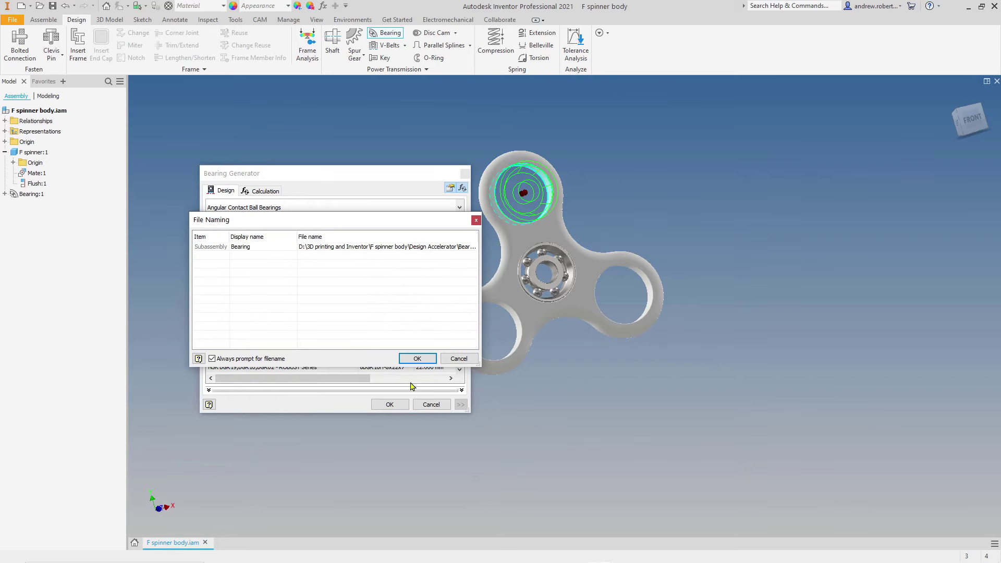
click(417, 358)
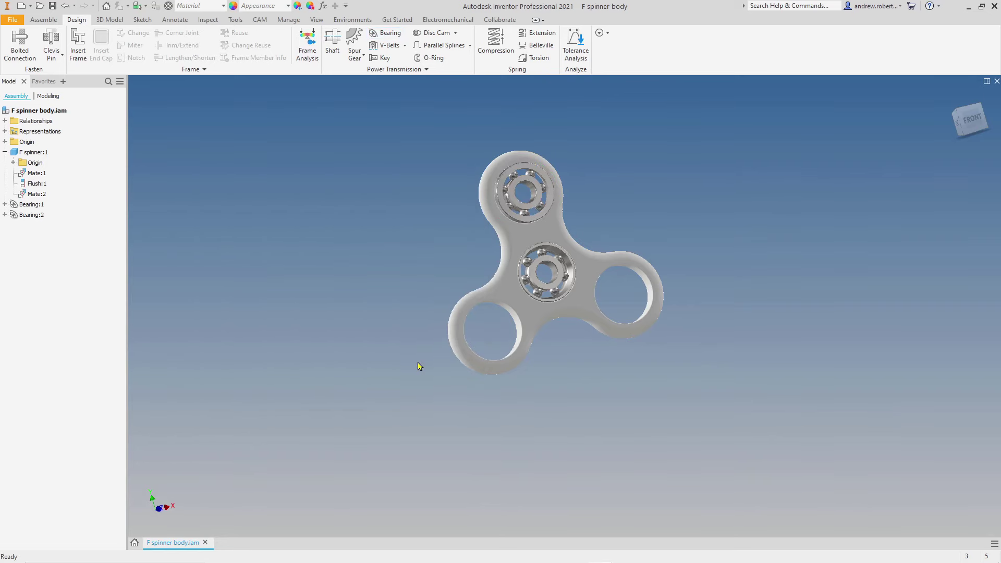
shift+middle_drag(363, 254, 429, 261)
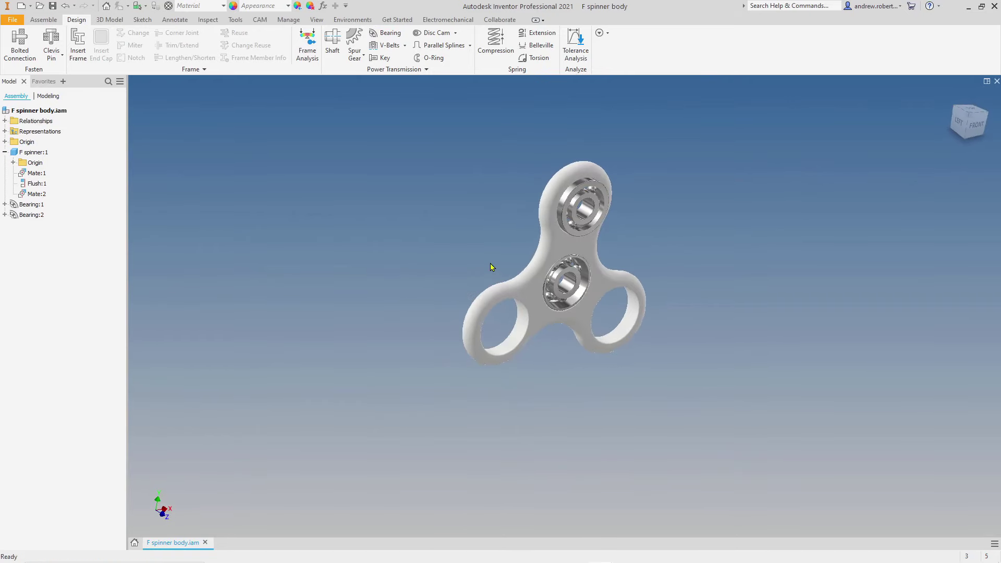
drag(588, 211, 511, 237)
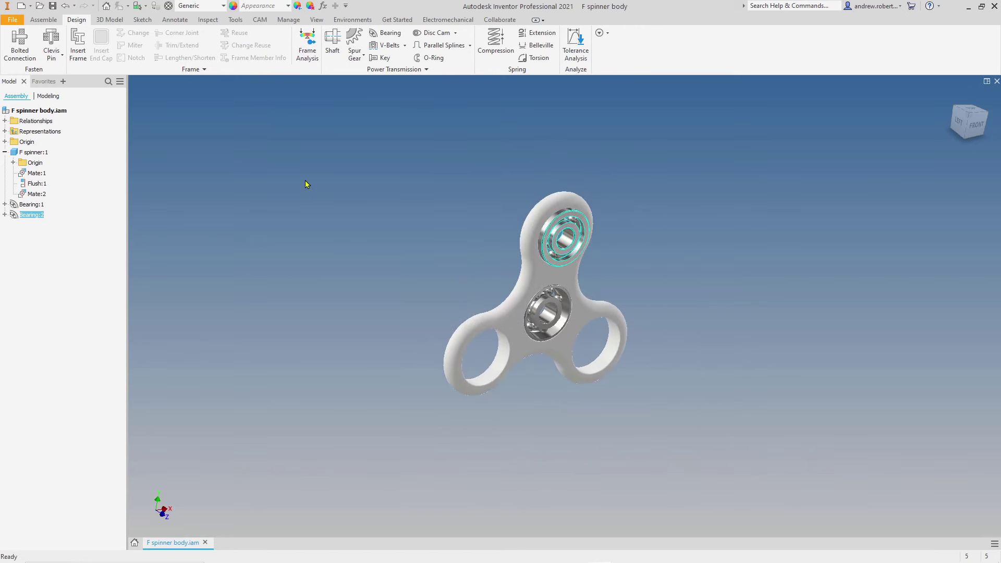
Add a flush constraint with 0 mm offset between the upper lobe bearing's face and the spinner's flat face.
click(48, 19)
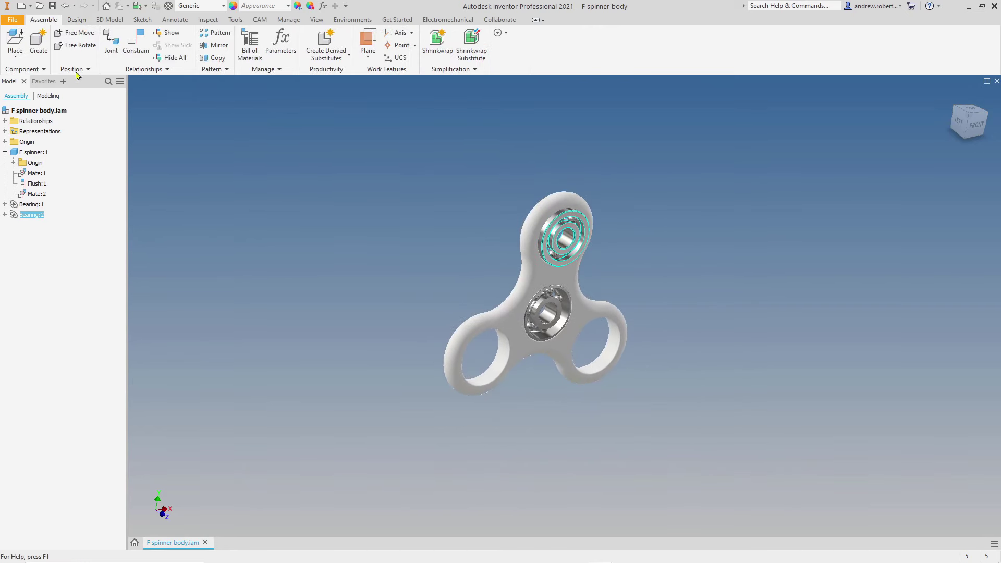
click(133, 44)
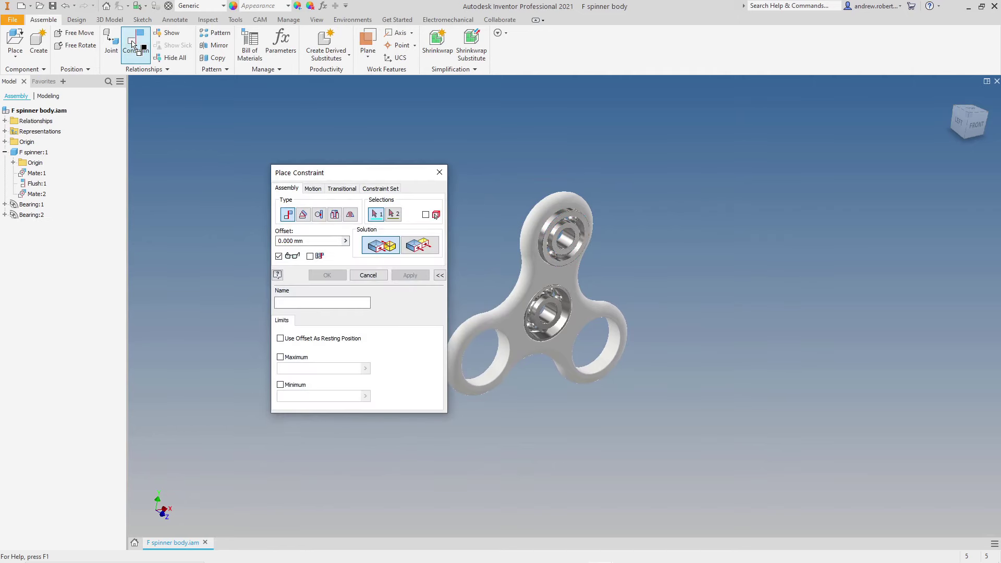
click(422, 247)
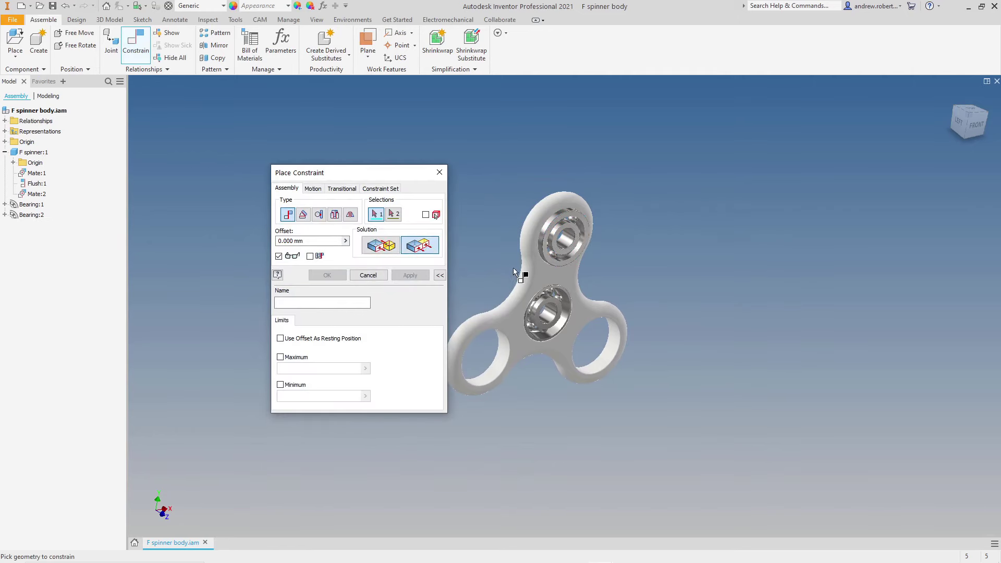
click(554, 260)
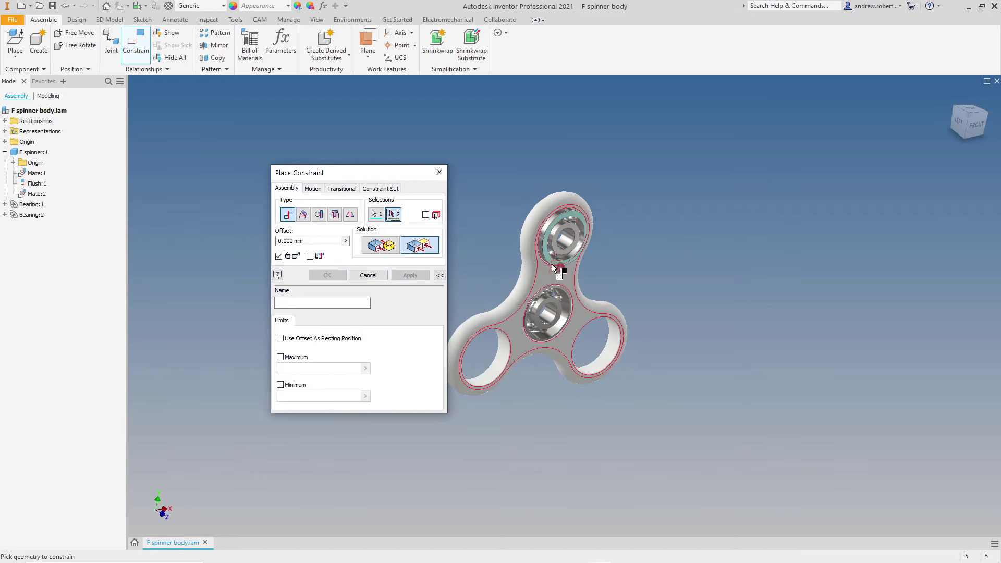
click(539, 274)
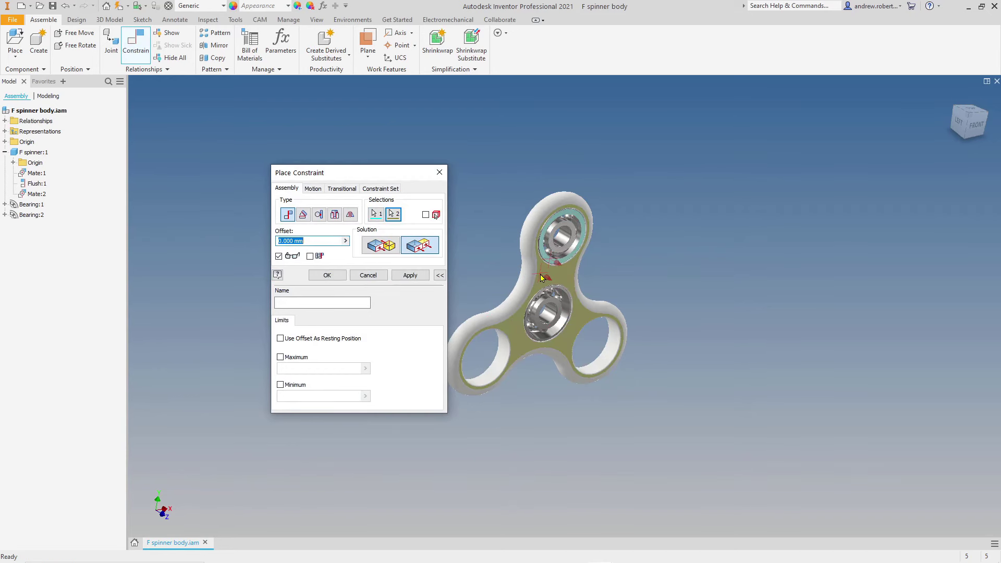
click(416, 279)
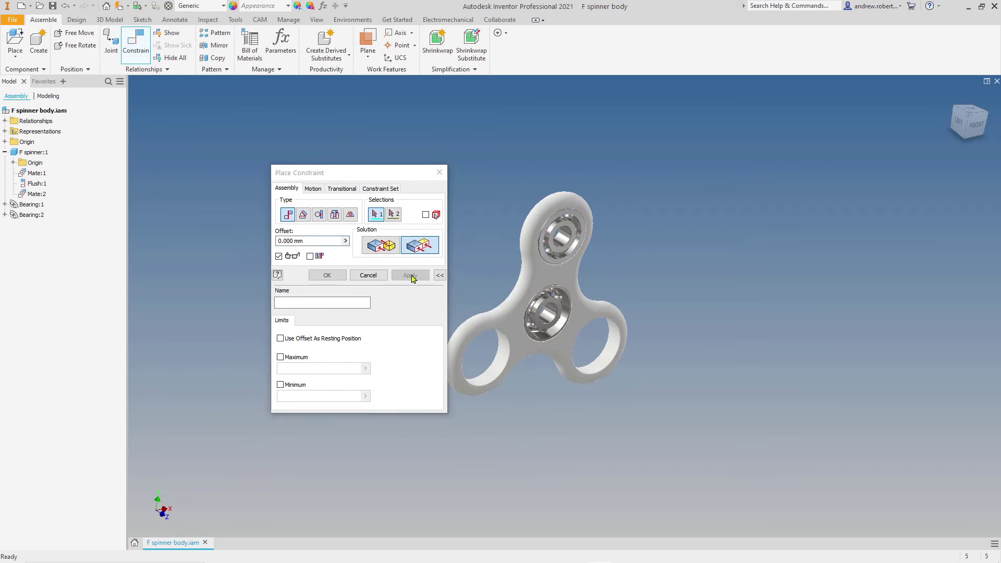
click(440, 172)
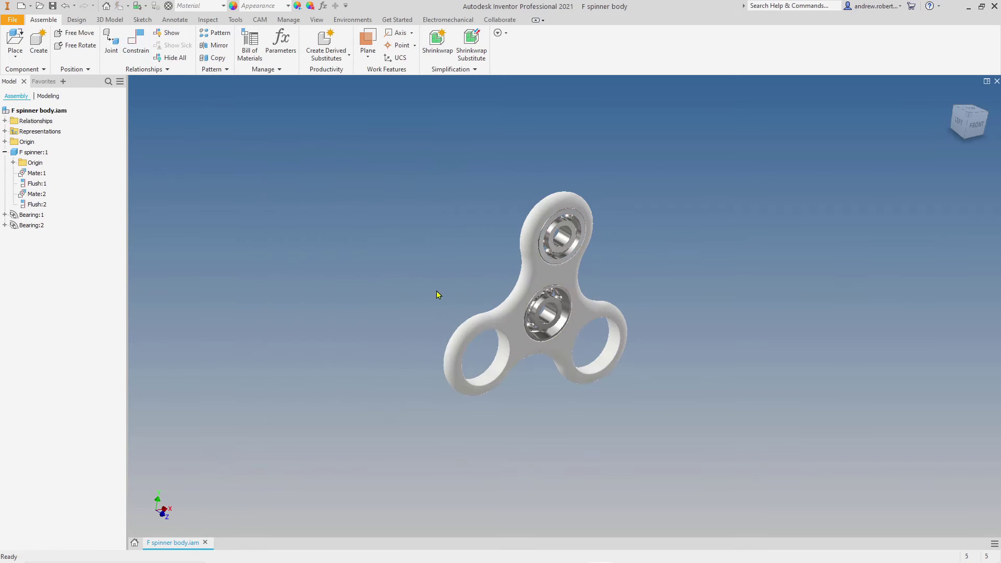
Start a circular component pattern of the upper lobe's bearing, with the central bearing's axis as rotation axis.
shift+middle_drag(437, 295, 391, 269)
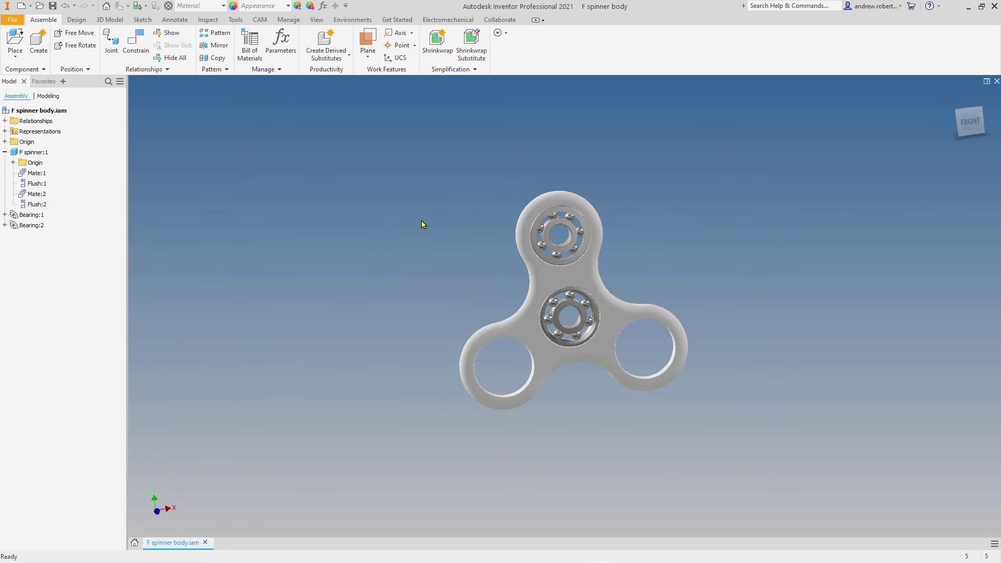
click(213, 36)
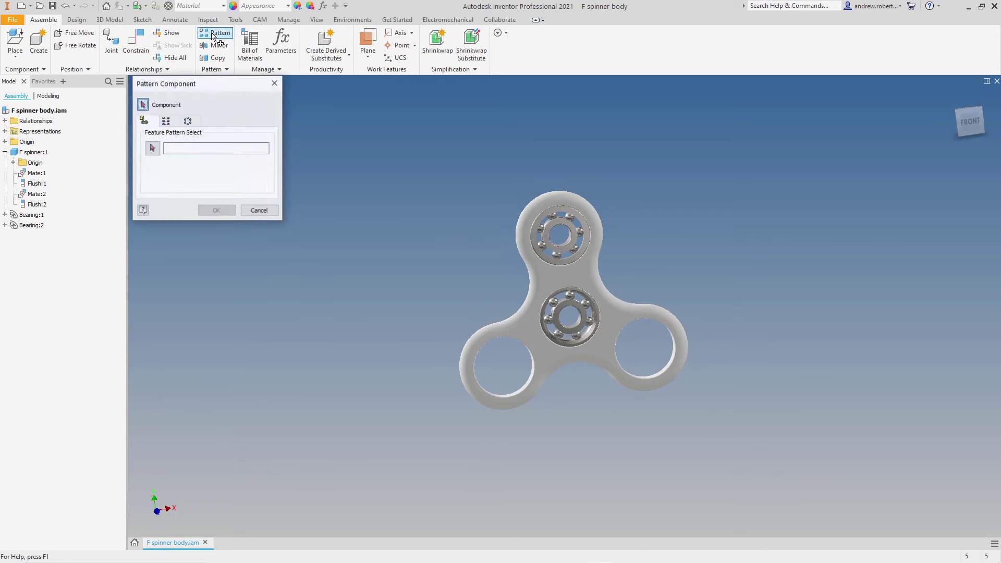
click(190, 122)
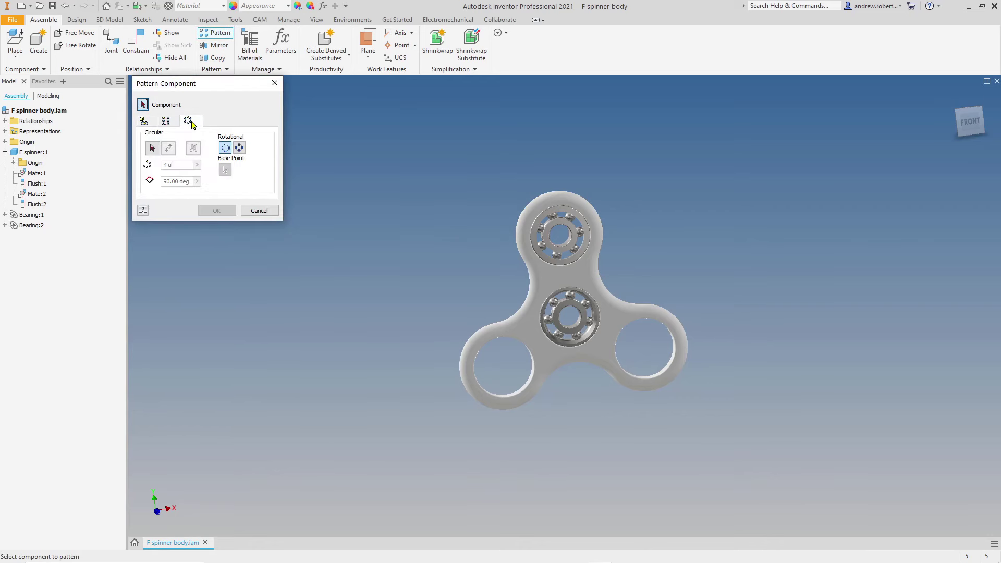
click(153, 149)
click(553, 245)
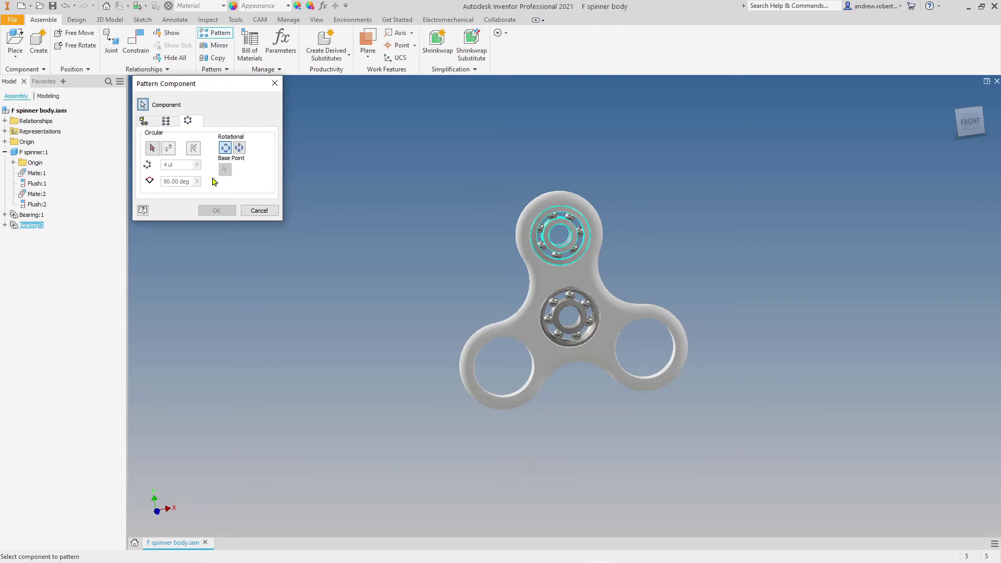
click(152, 148)
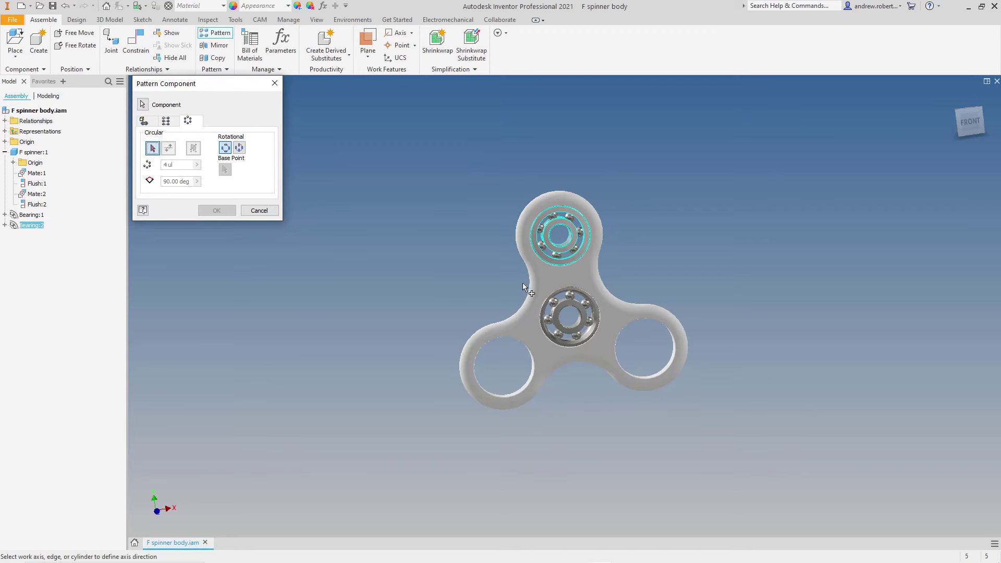
click(574, 324)
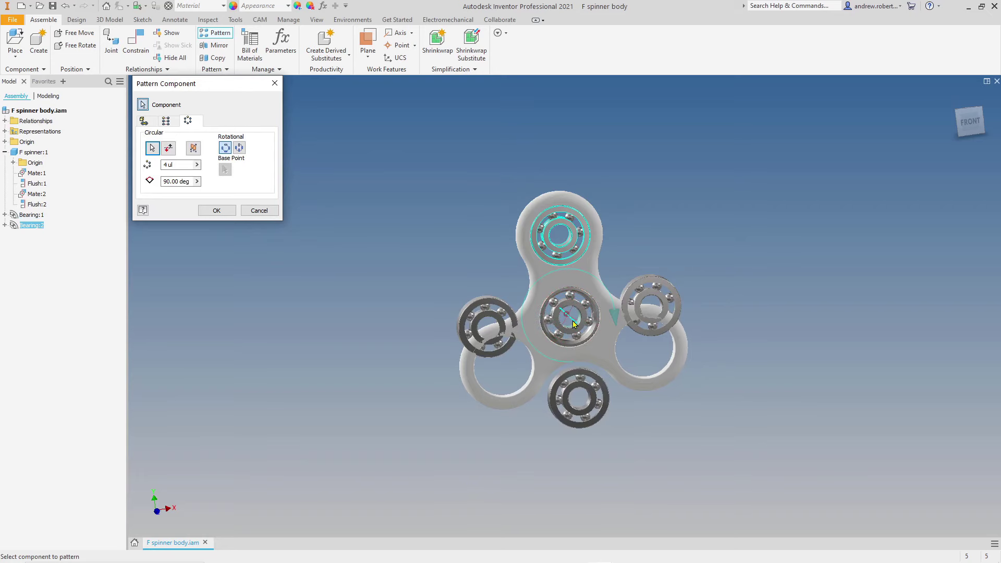
Set the circular pattern to 3 occurrences spaced 120 degrees apart and create it.
click(165, 165)
double_click(163, 165)
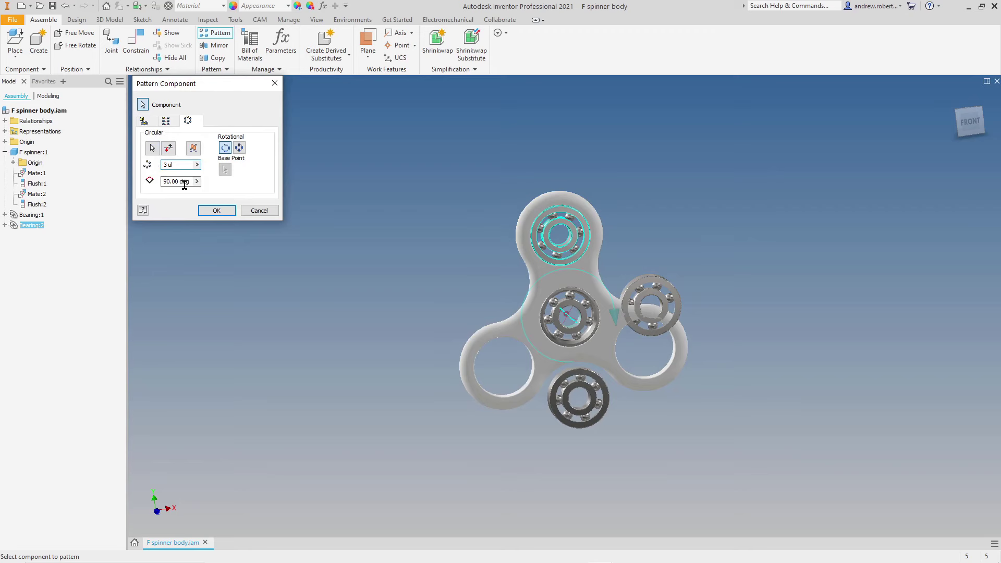
drag(191, 182, 150, 178)
text(120)
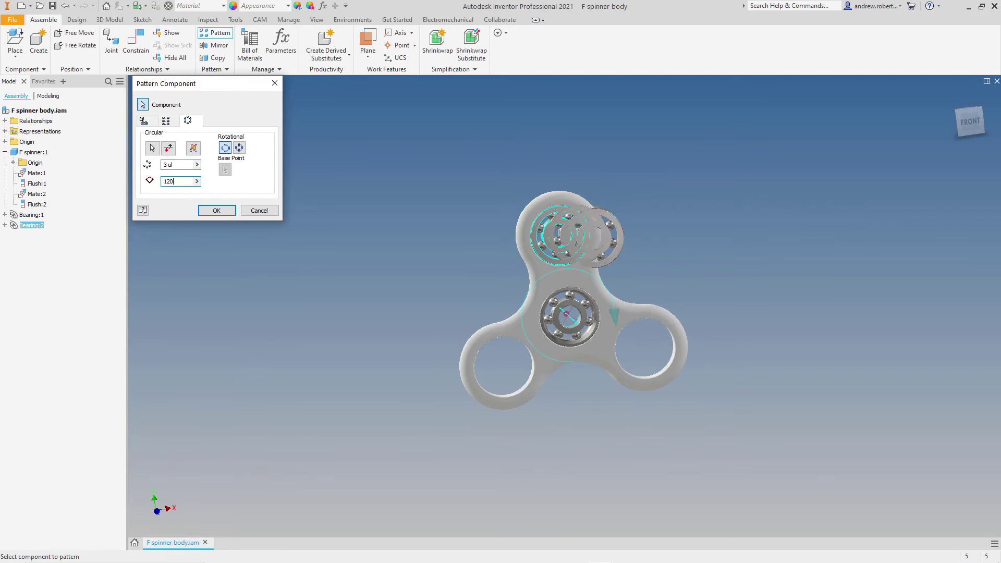
click(219, 211)
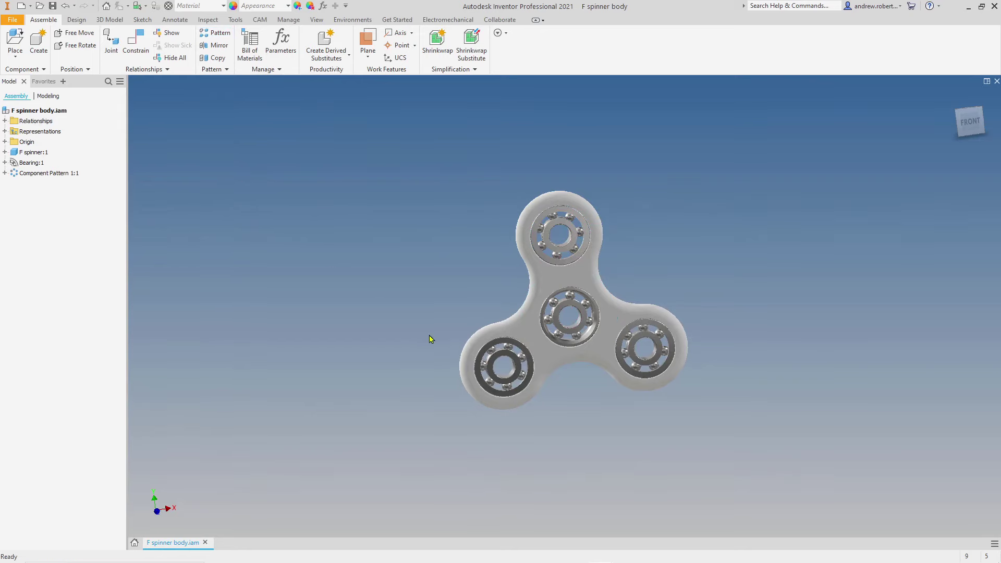
shift+middle_drag(427, 319, 383, 366)
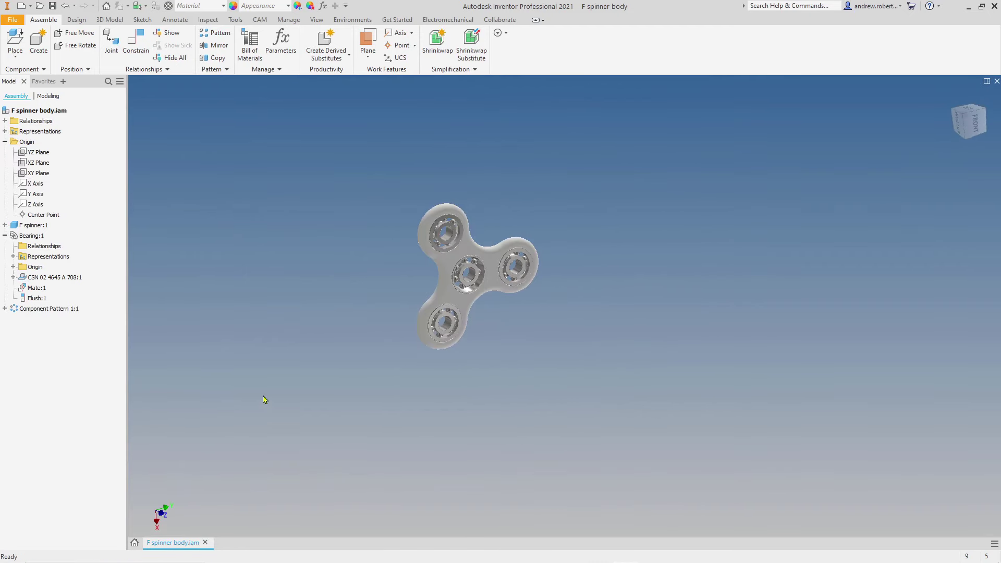
scroll(304, 379, up, 5)
scroll(303, 379, down, 8)
scroll(304, 377, up, 7)
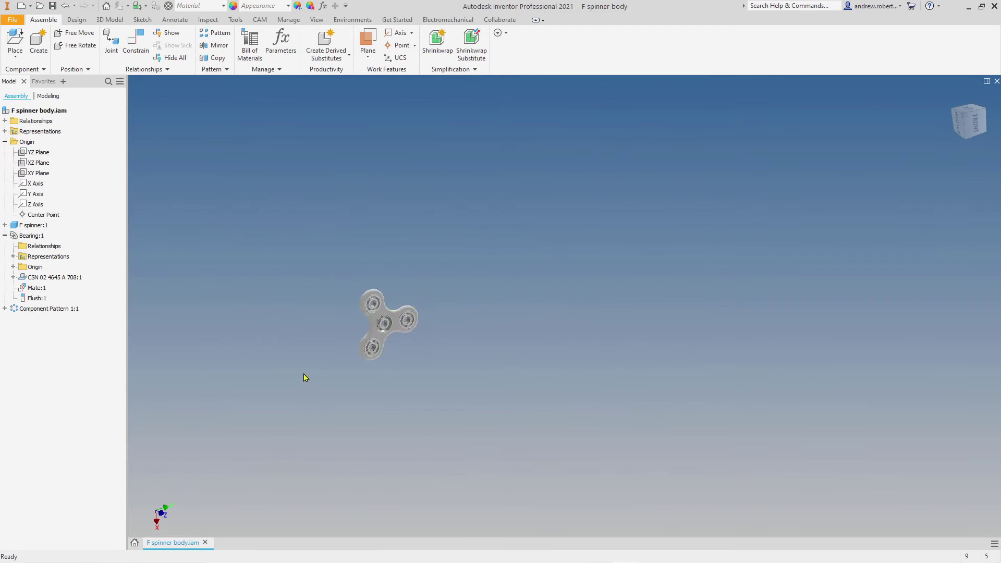
scroll(303, 377, down, 3)
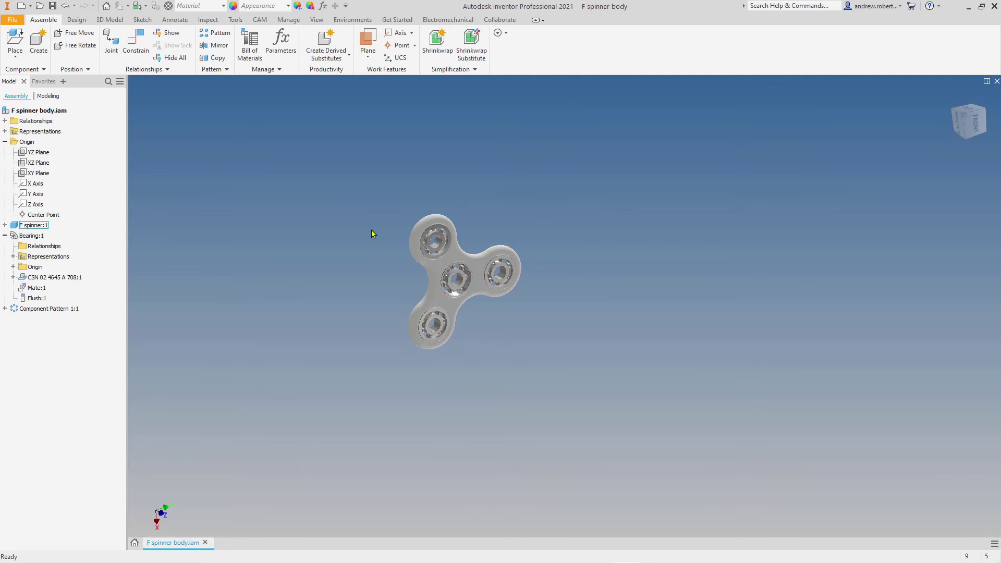
Make the Z axis of the assembly's origin visible.
click(4, 142)
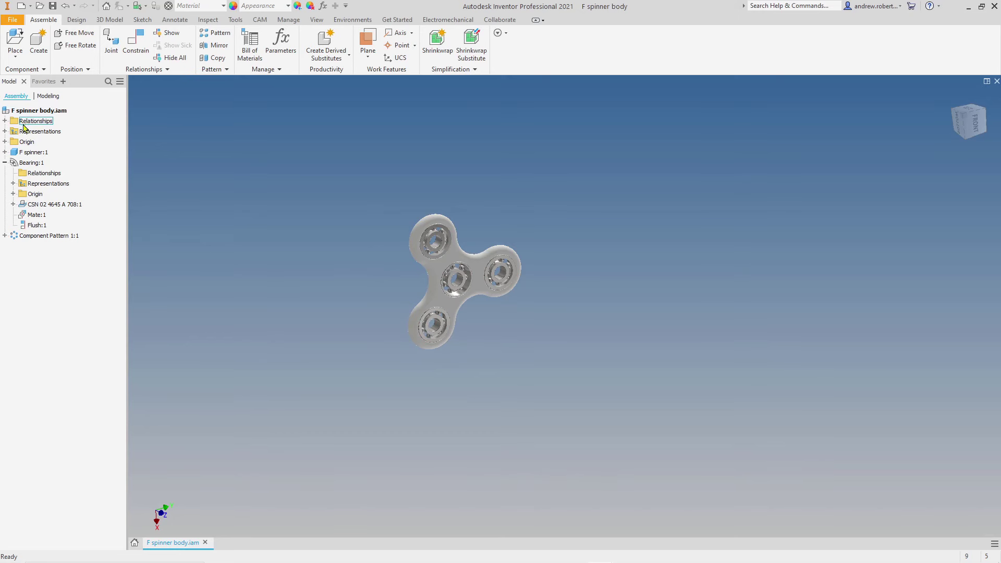
click(5, 141)
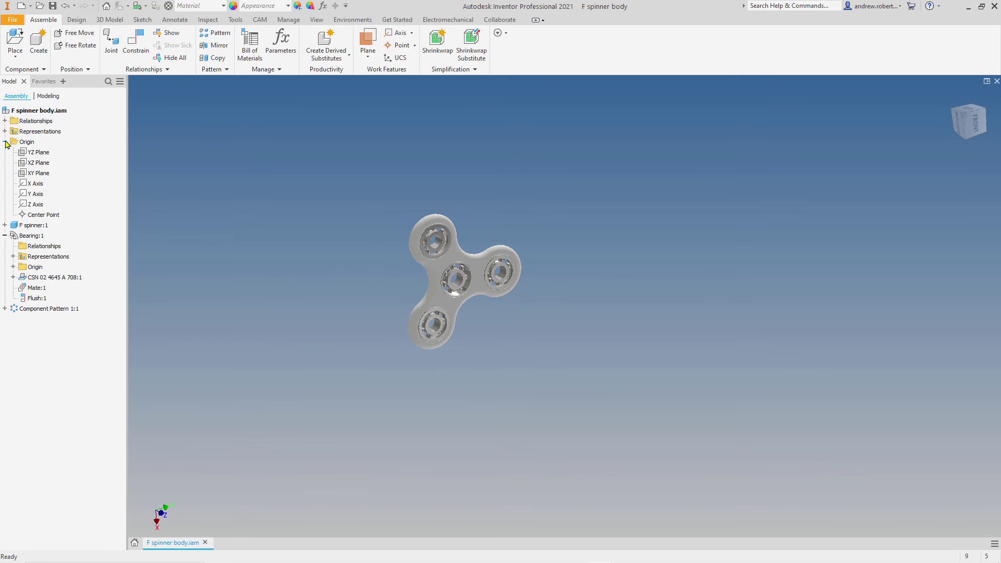
right_click(35, 205)
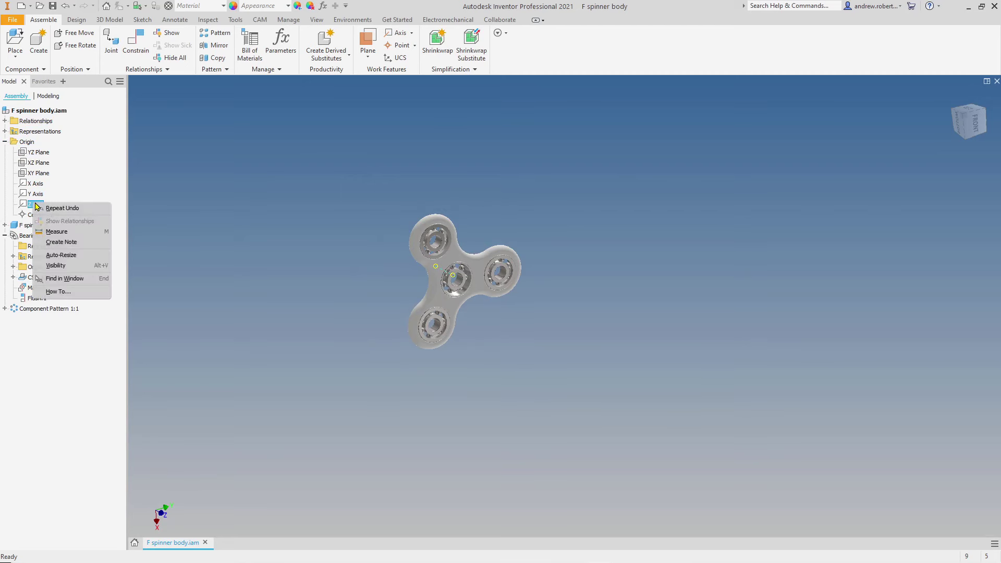
click(60, 267)
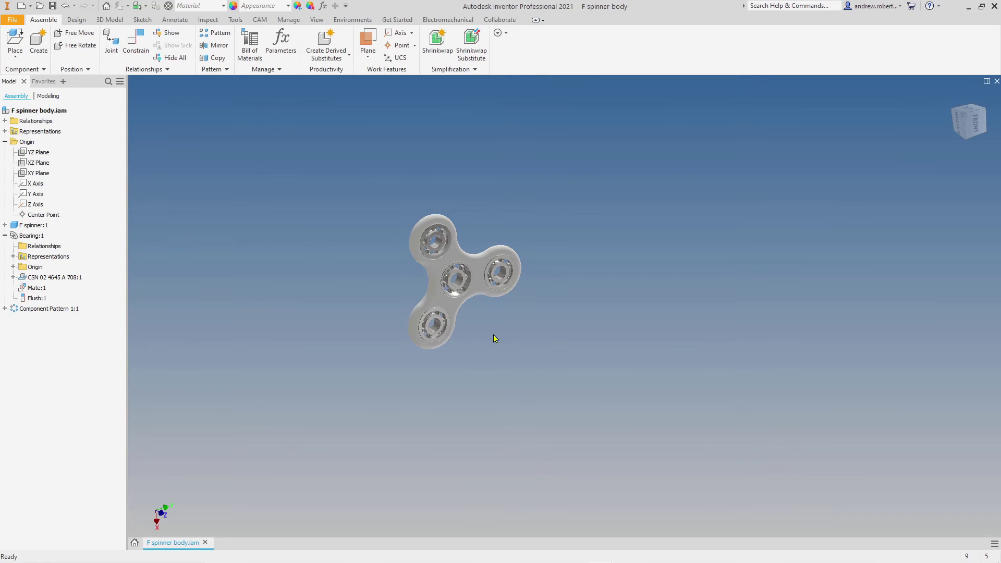
Move the spinner off the Z axis, and mate the central bearing's centre to that axis with 0 mm offset.
middle_drag(524, 382, 426, 293)
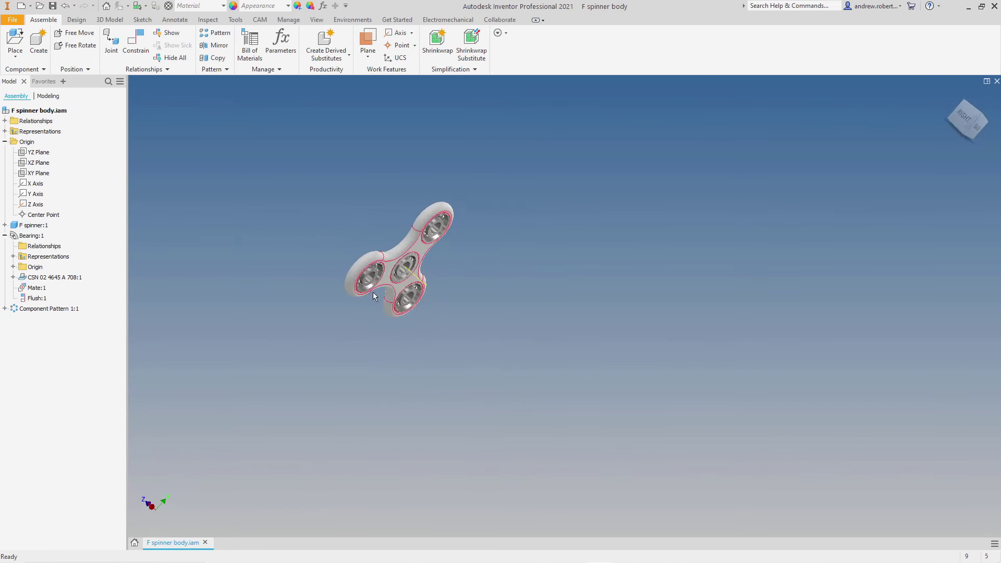
drag(416, 240, 350, 223)
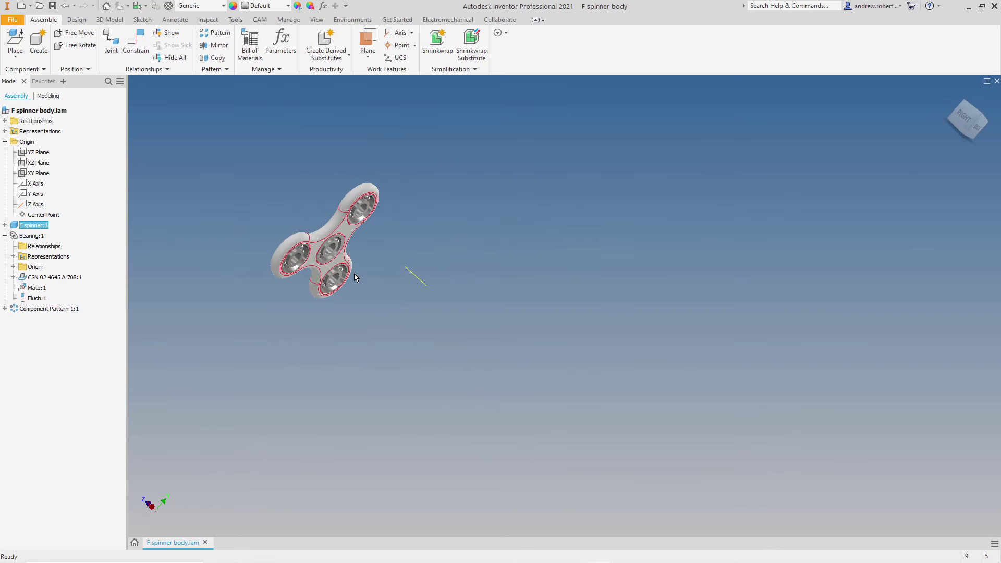
click(133, 42)
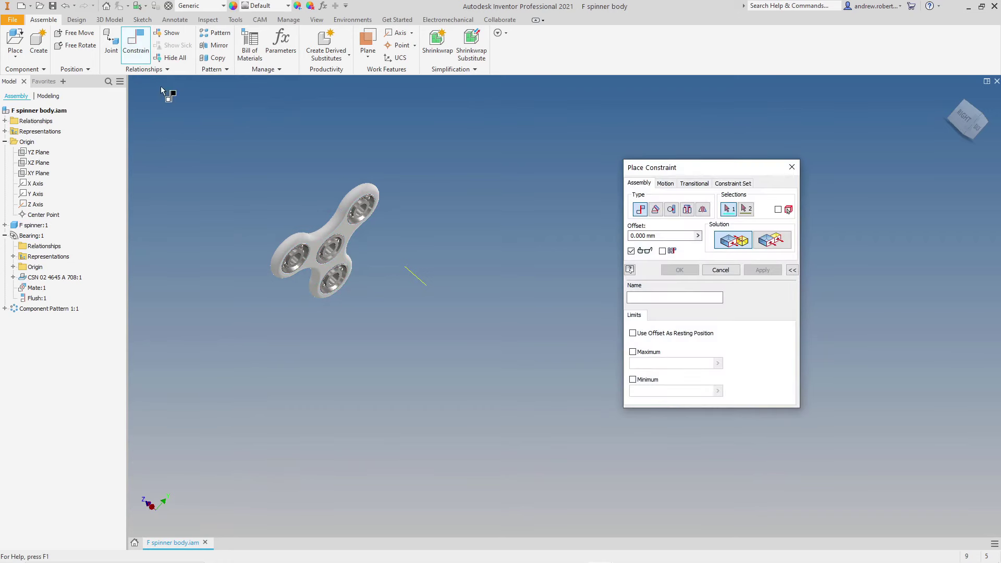
drag(711, 168, 585, 168)
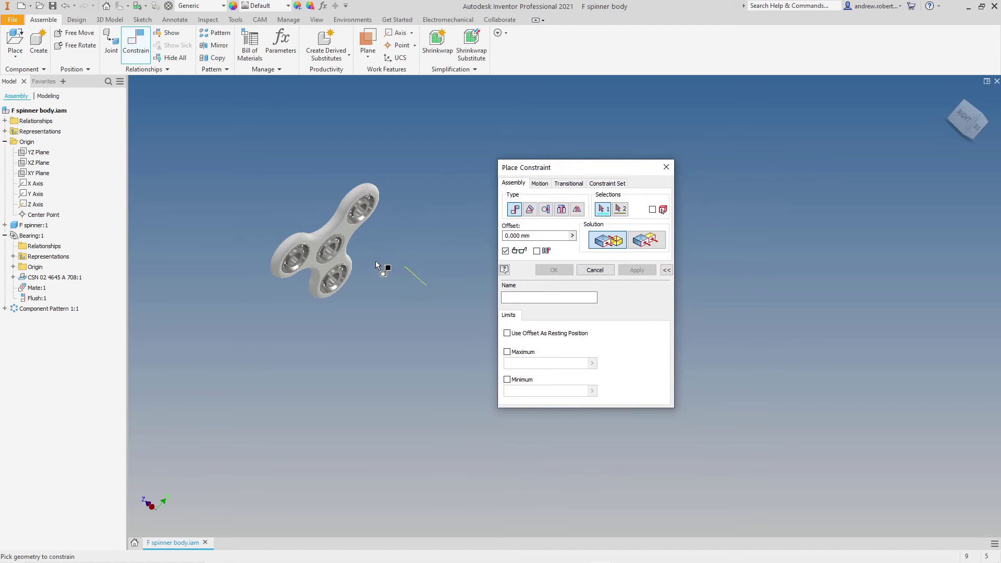
click(332, 250)
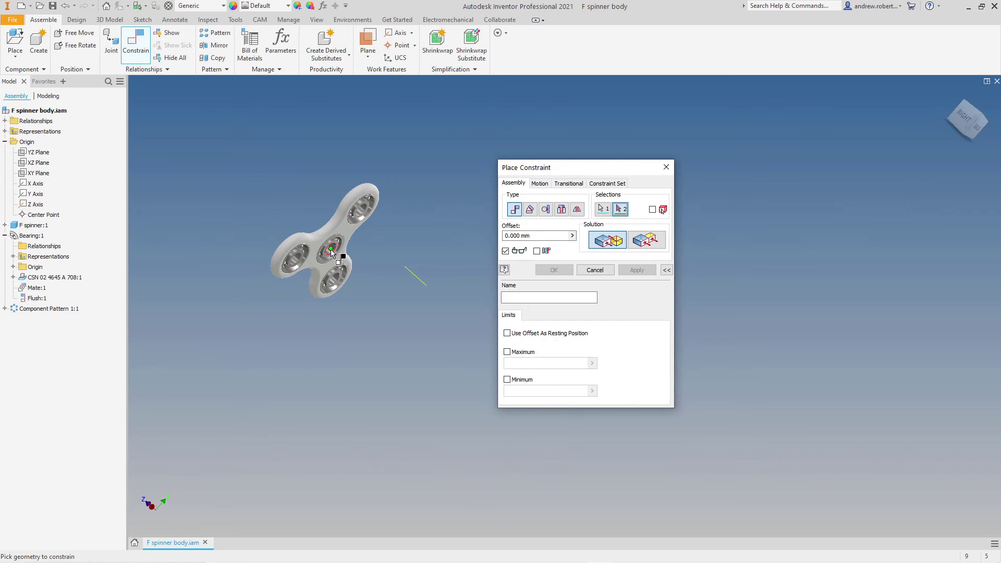
click(412, 280)
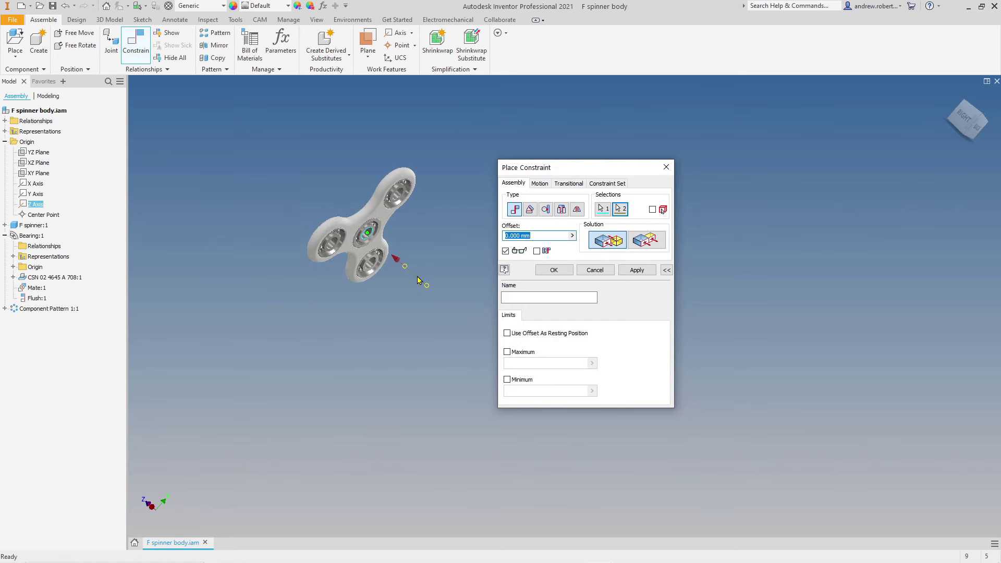
click(636, 270)
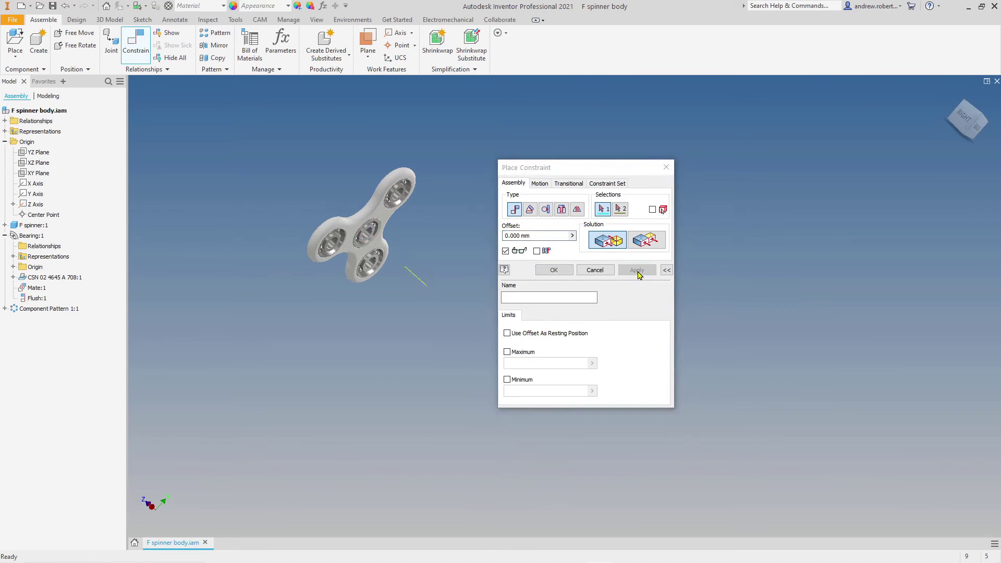
click(665, 167)
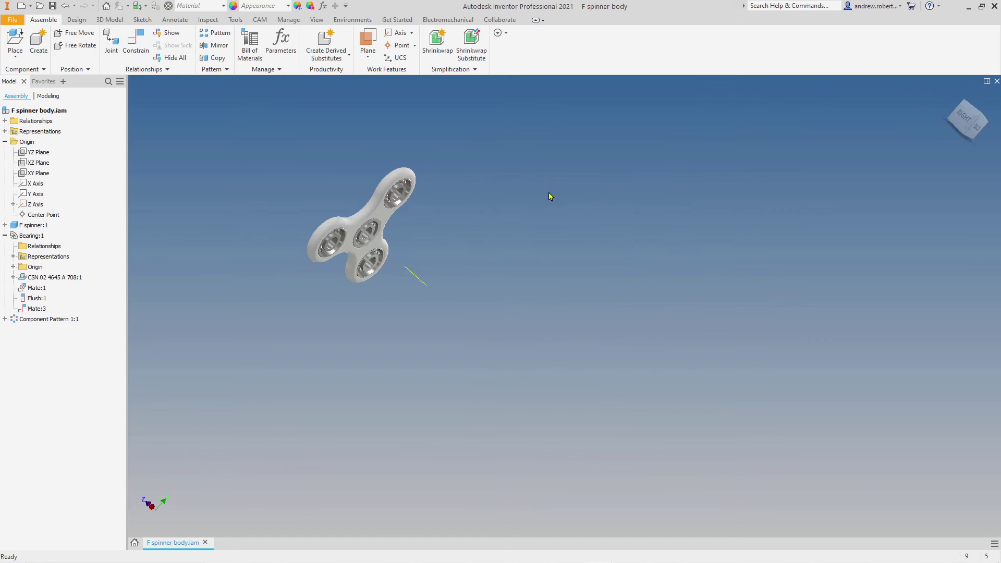
Move the spinner back and forth along the Z axis to test its remaining freedom of motion.
drag(398, 174, 420, 271)
shift+middle_drag(558, 325, 486, 283)
drag(362, 288, 441, 351)
mouse_move(334, 344)
shift+middle_down()
mouse_move(351, 371)
mouse_move(349, 338)
shift+middle_up()
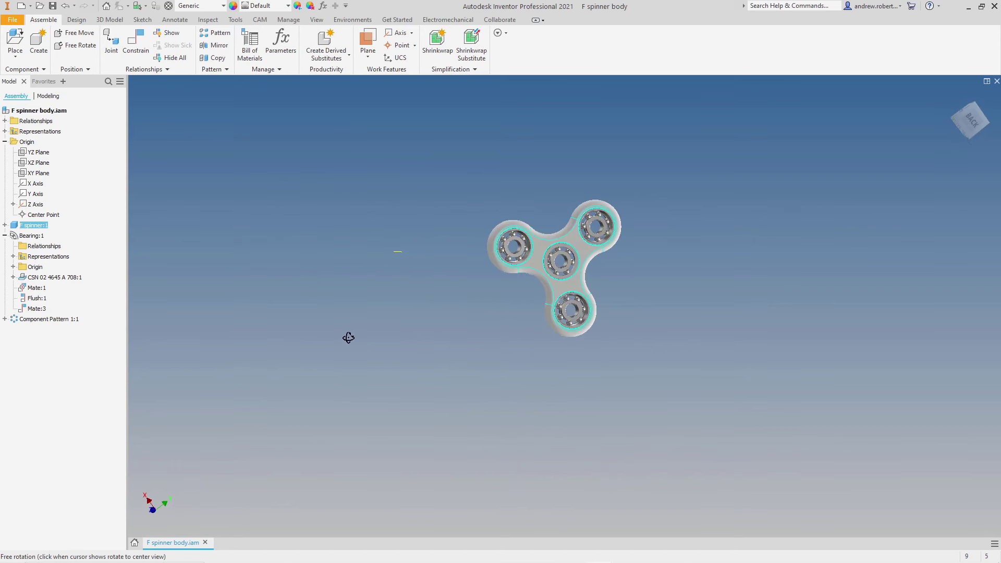
drag(533, 265, 359, 286)
shift+middle_drag(330, 339, 338, 313)
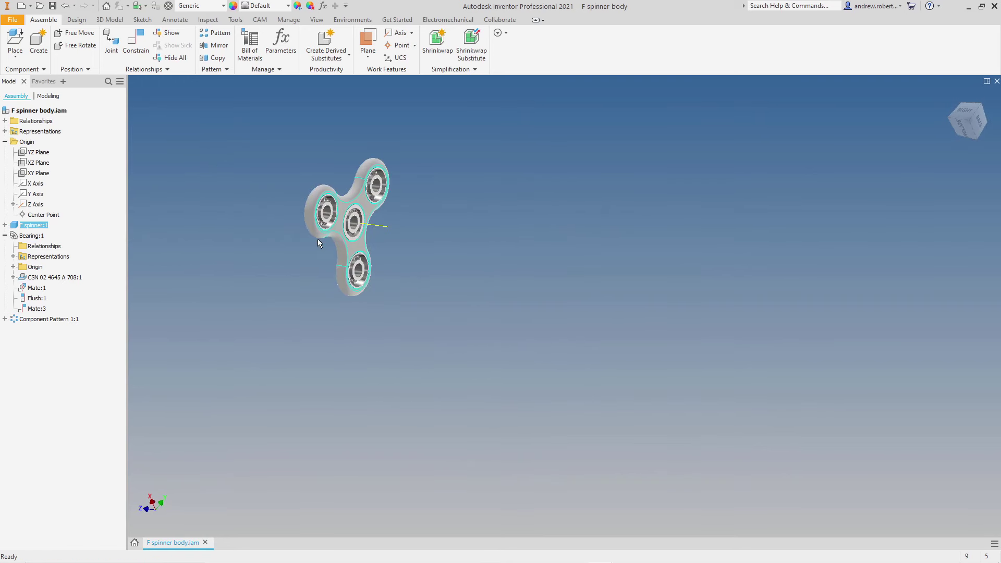
drag(317, 239, 346, 201)
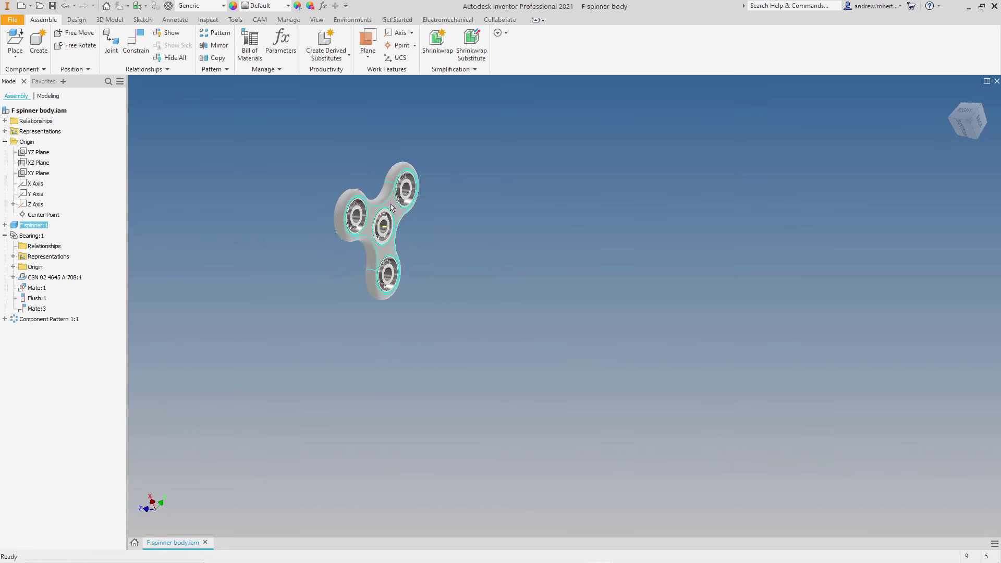
drag(397, 213, 356, 206)
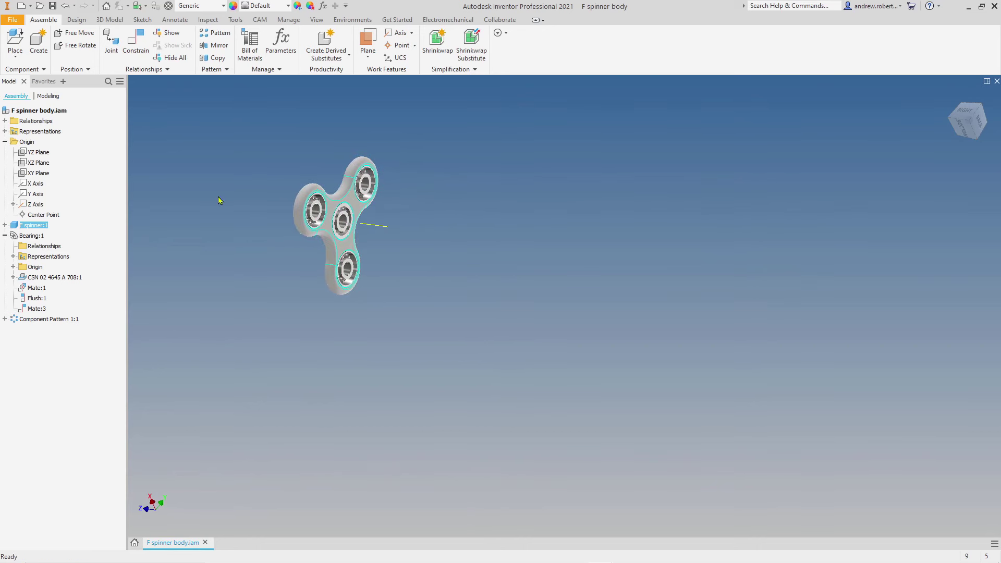
Make the assembly's XY plane visible and move the spinner along the Z axis away from it.
right_click(34, 174)
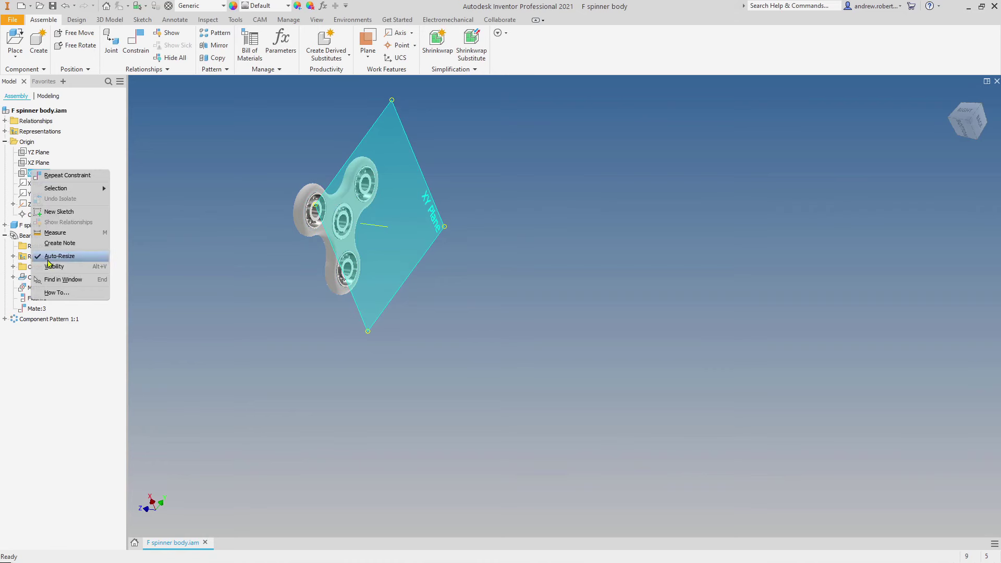
click(54, 266)
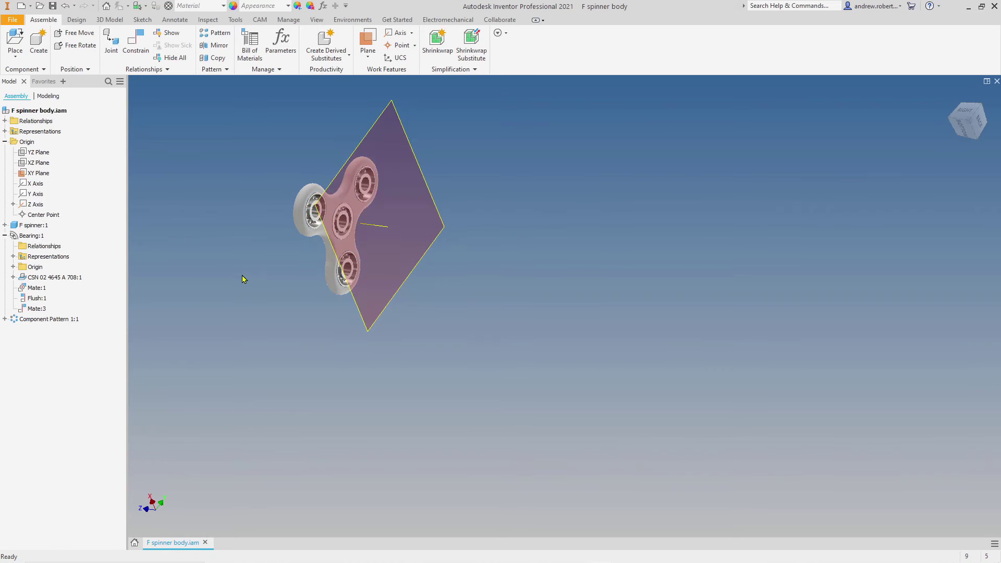
shift+middle_drag(242, 275, 271, 291)
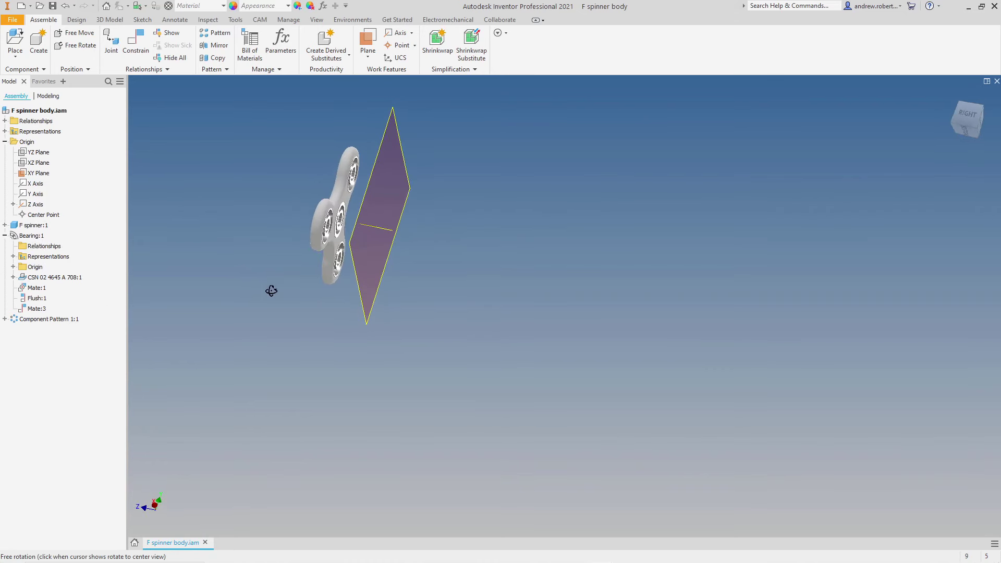
drag(336, 198, 304, 190)
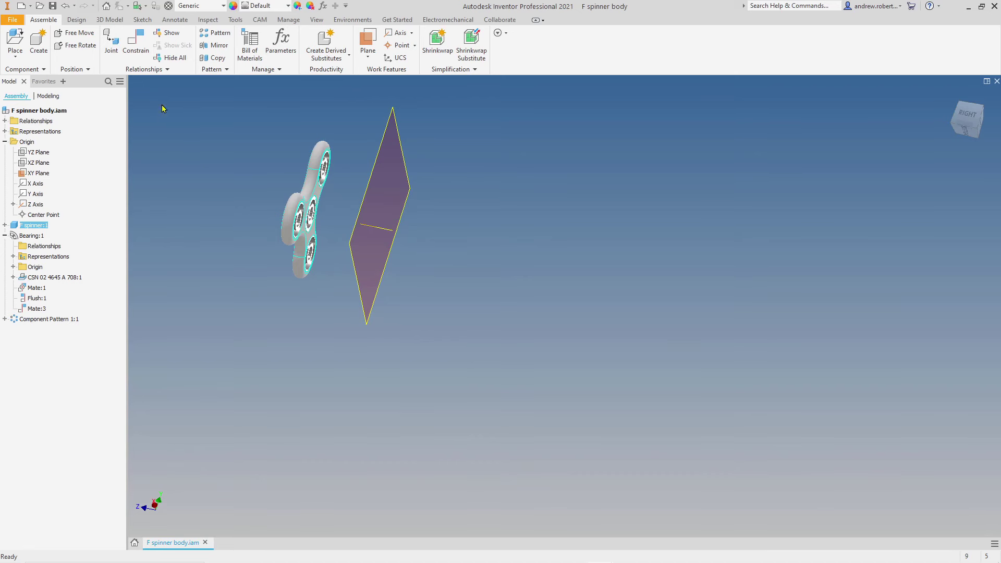
Constrain the spinner's face flush with the assembly's XY plane at 0 mm offset.
click(136, 43)
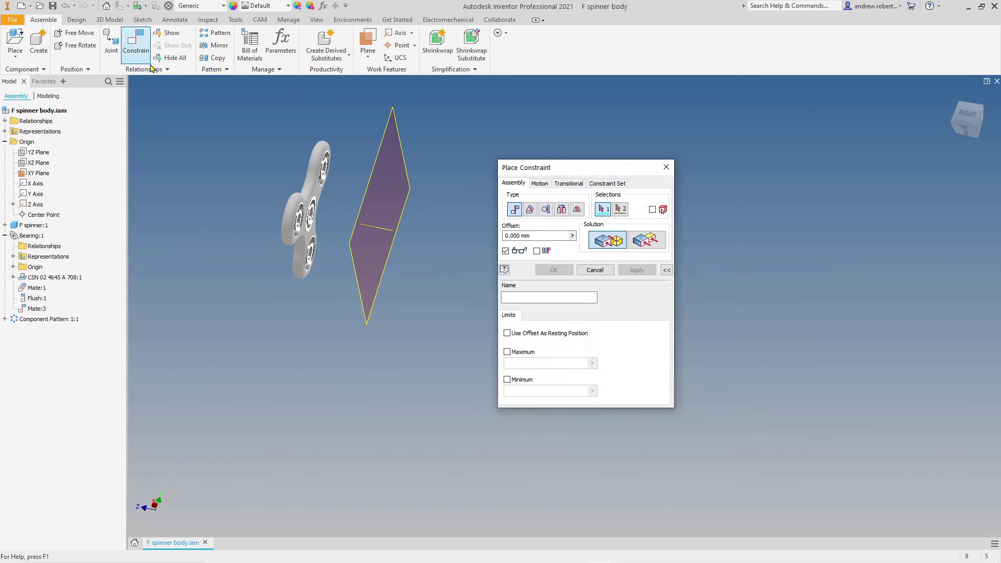
click(652, 240)
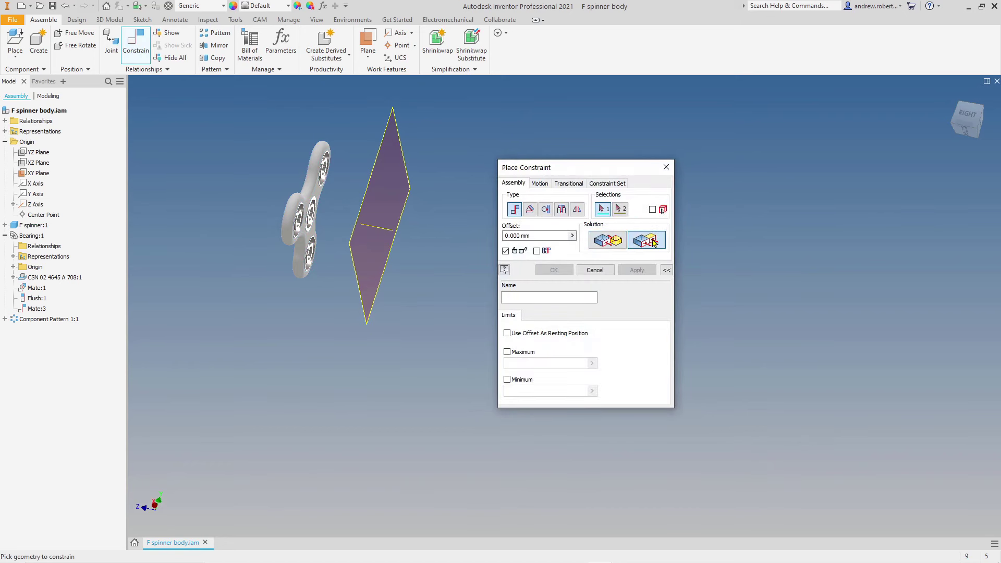
click(317, 196)
click(370, 197)
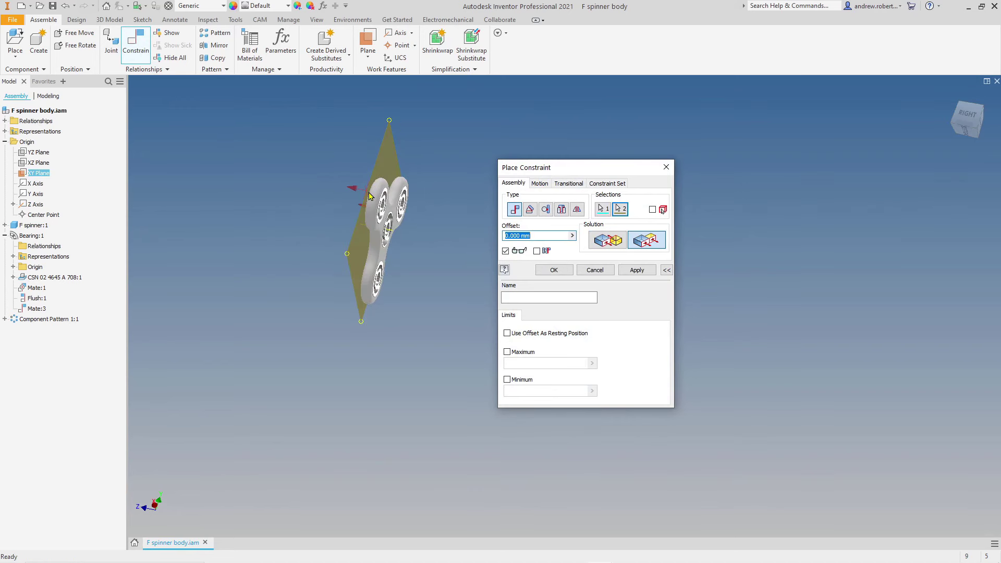
click(636, 270)
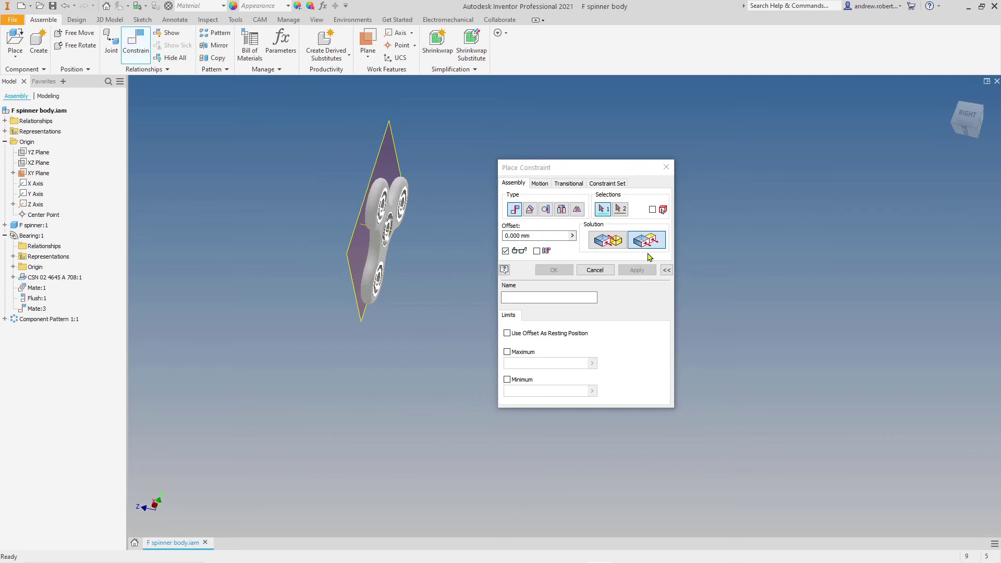
click(665, 167)
Rotate the spinner about the Z axis to test the motion left by the flush constraint.
drag(395, 226, 406, 209)
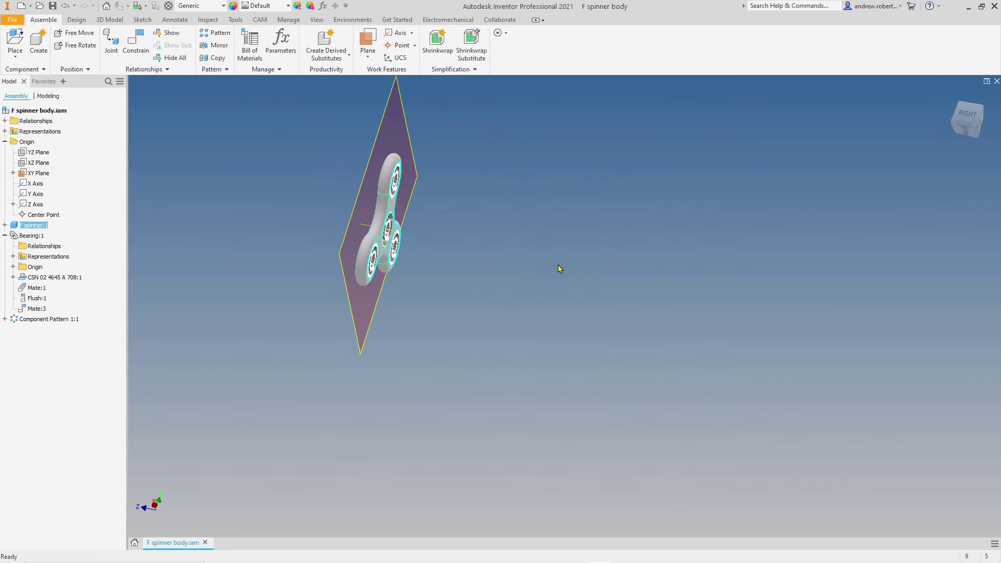
key(Page_Up)
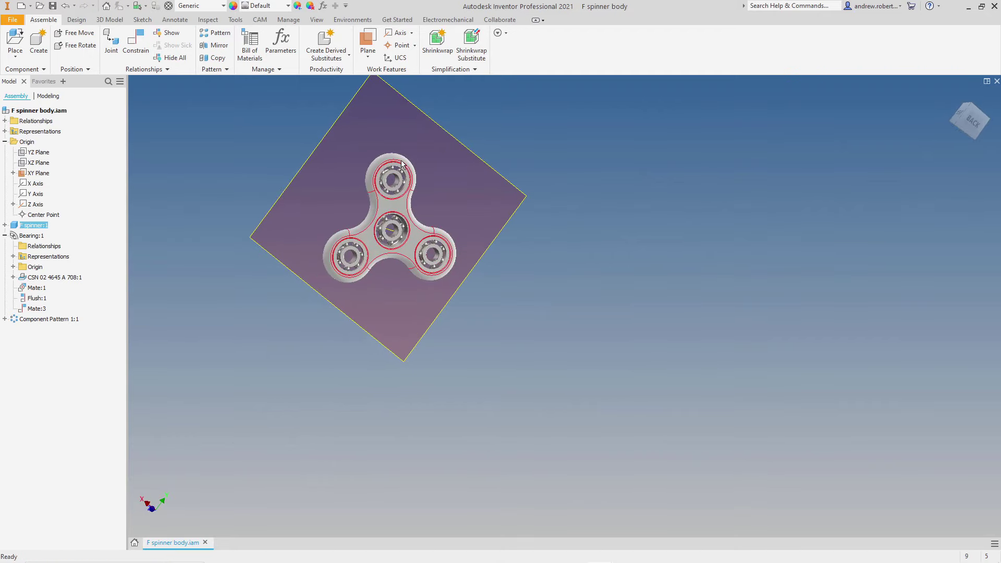
drag(401, 165, 509, 335)
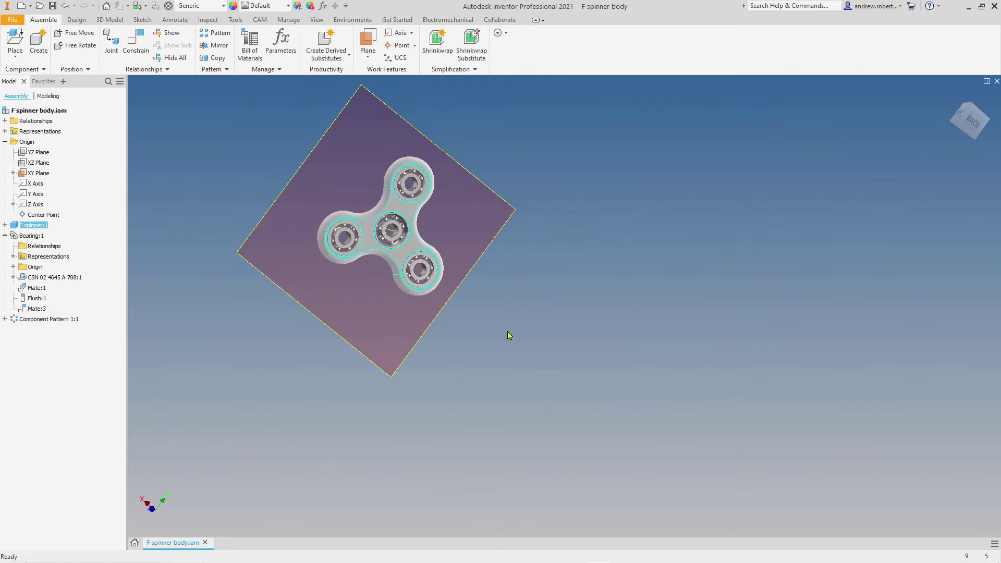
scroll(509, 335, up, 3)
middle_drag(502, 290, 688, 436)
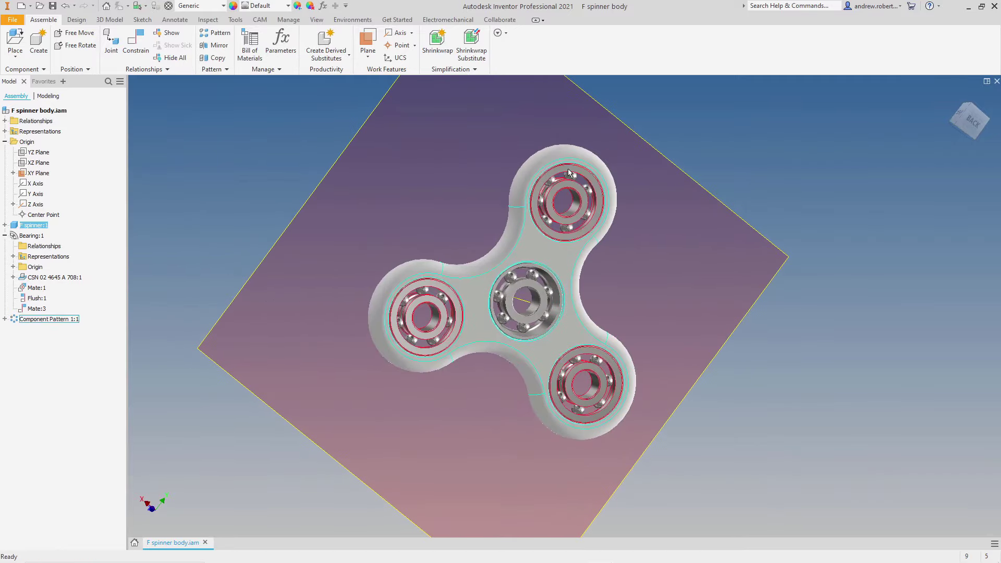
drag(568, 172, 509, 290)
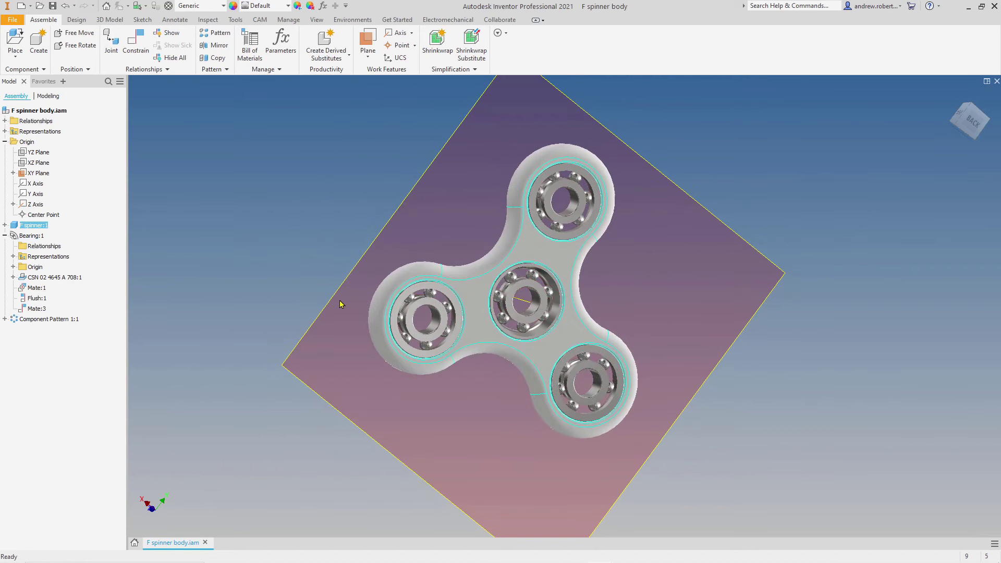
Hide the assembly's XY plane and Z axis.
right_click(34, 177)
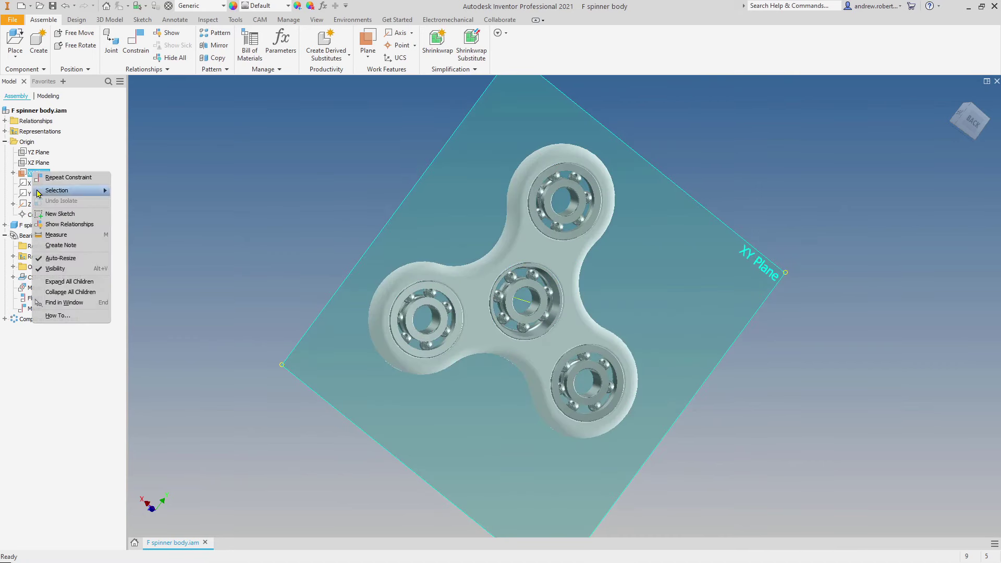
click(52, 269)
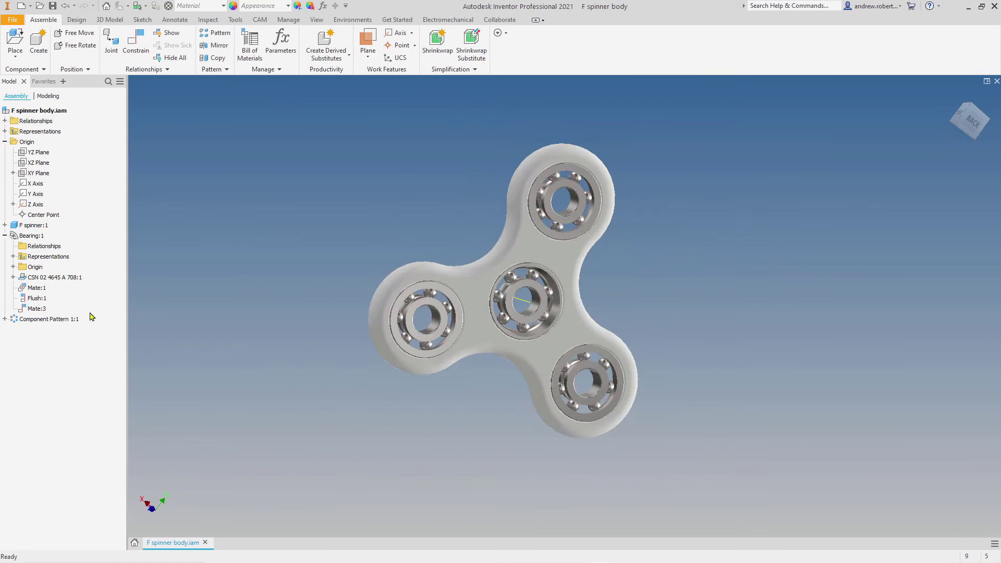
right_click(33, 206)
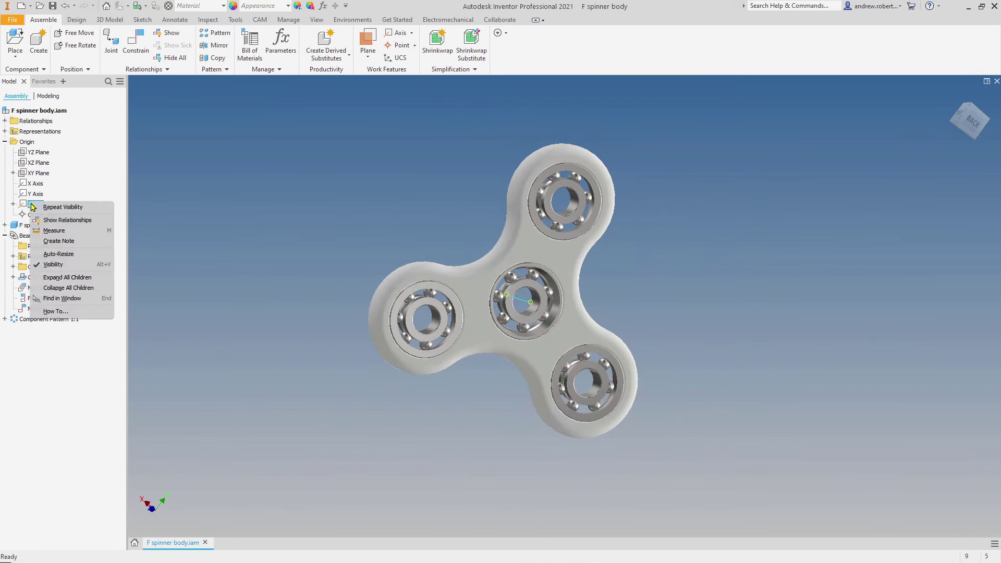
click(52, 264)
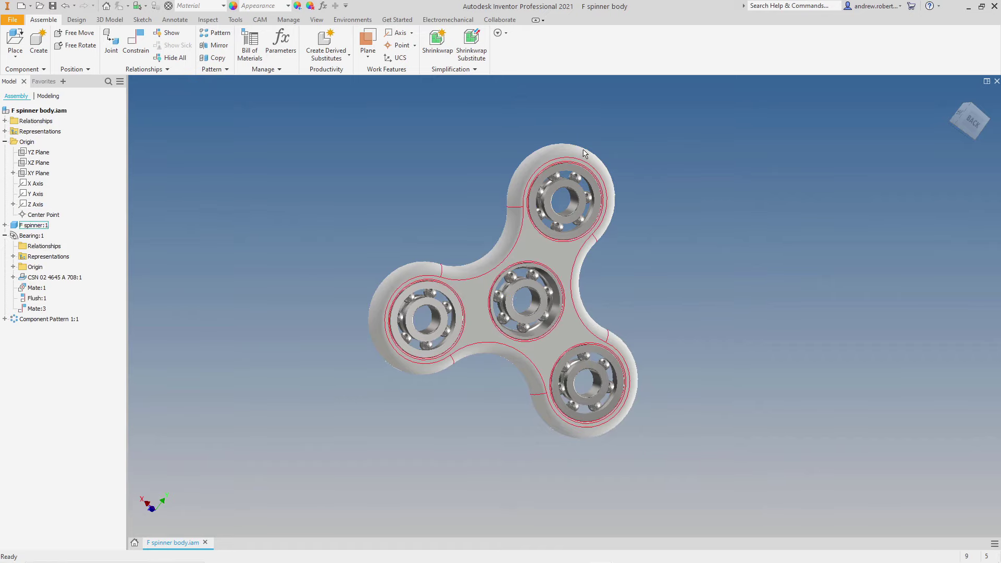
Spin the body by its lobes to check how the central bearing behaves relative to the spinner.
drag(599, 219, 524, 283)
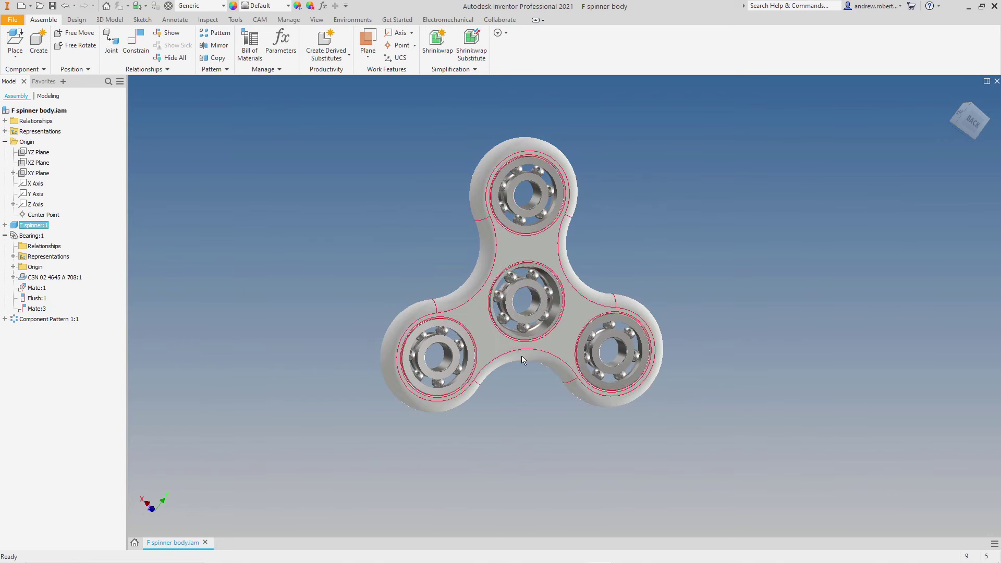
key(Escape)
drag(525, 150, 482, 286)
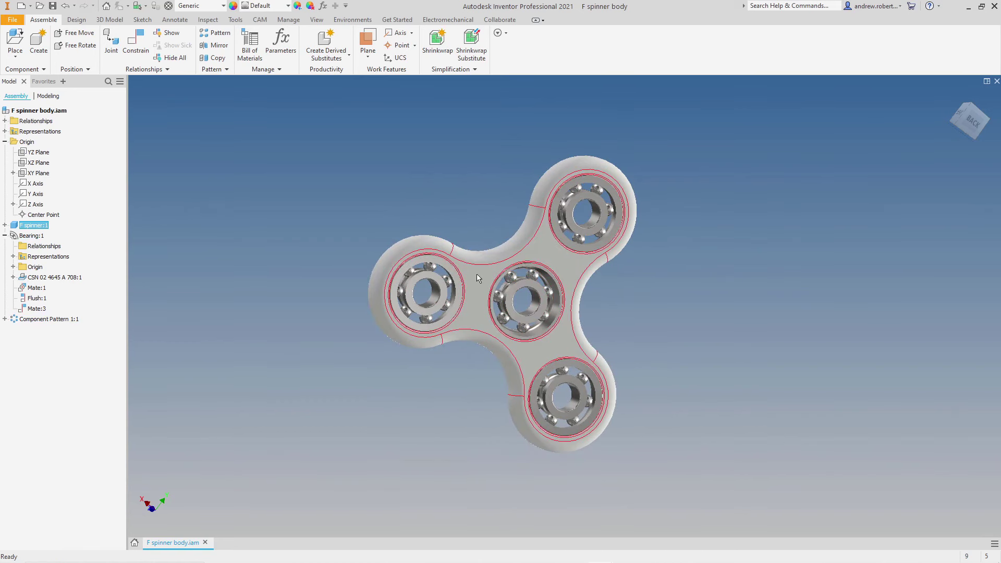
click(448, 187)
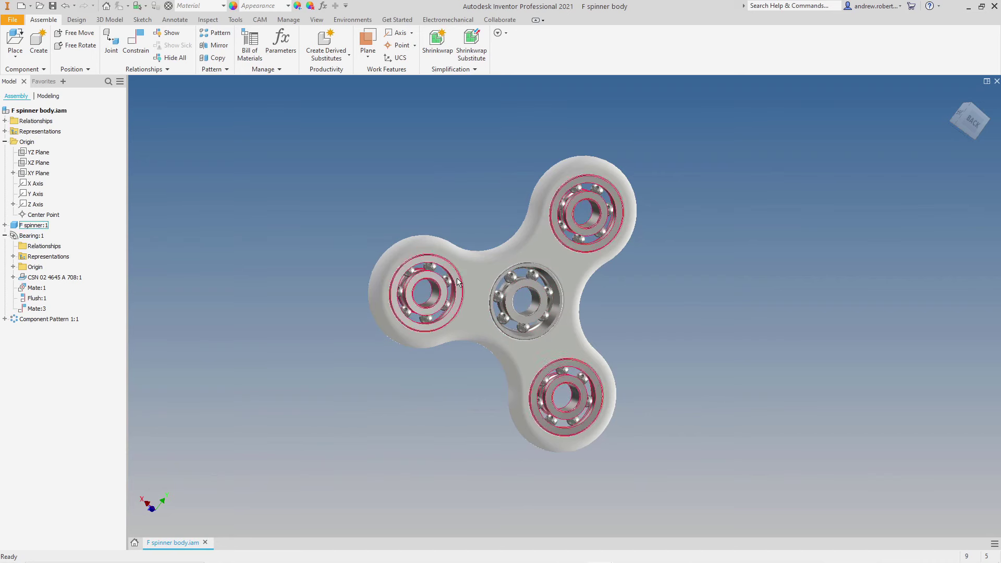
Make the XZ origin planes of the central bearing and of the F spinner part visible.
click(13, 267)
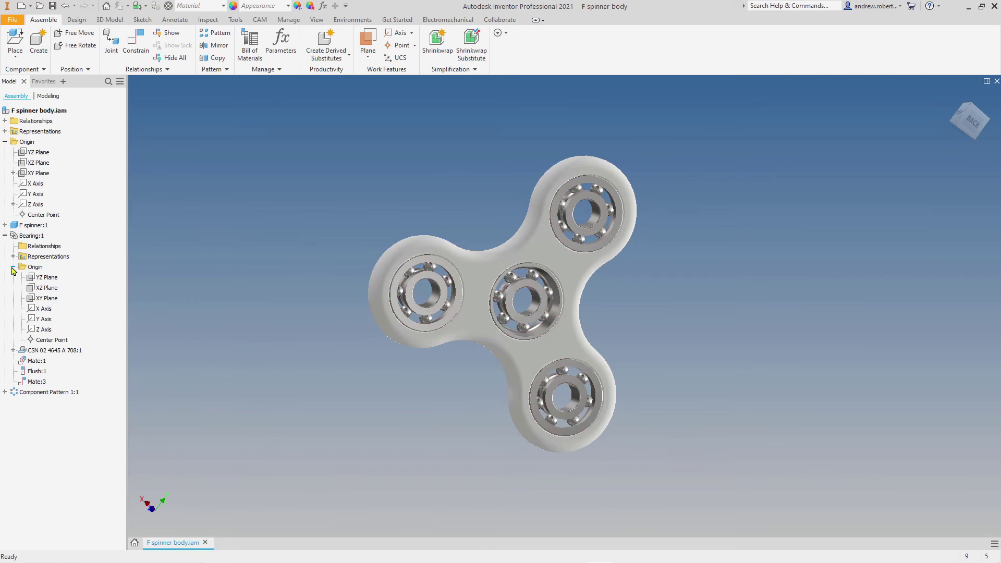
right_click(50, 291)
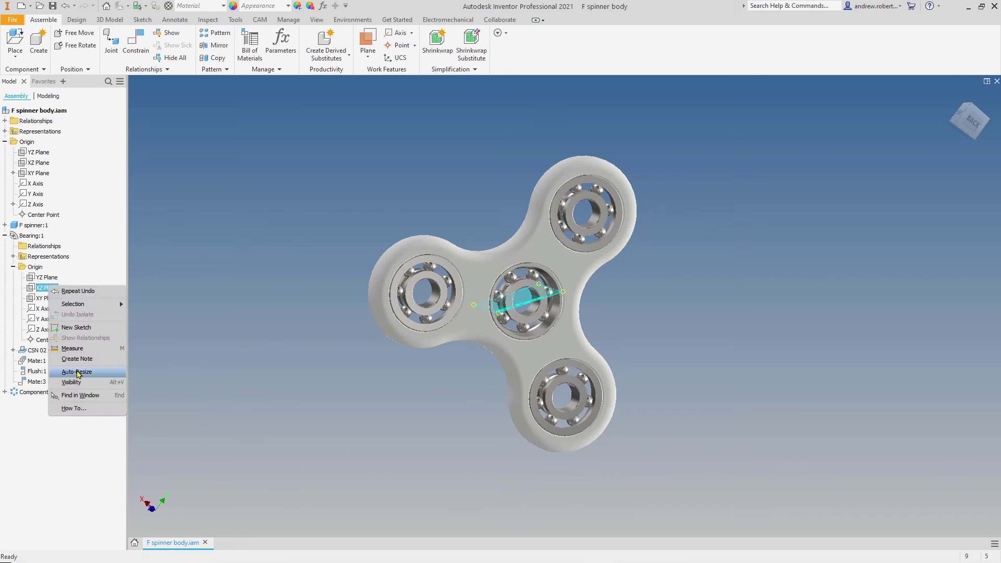
click(71, 383)
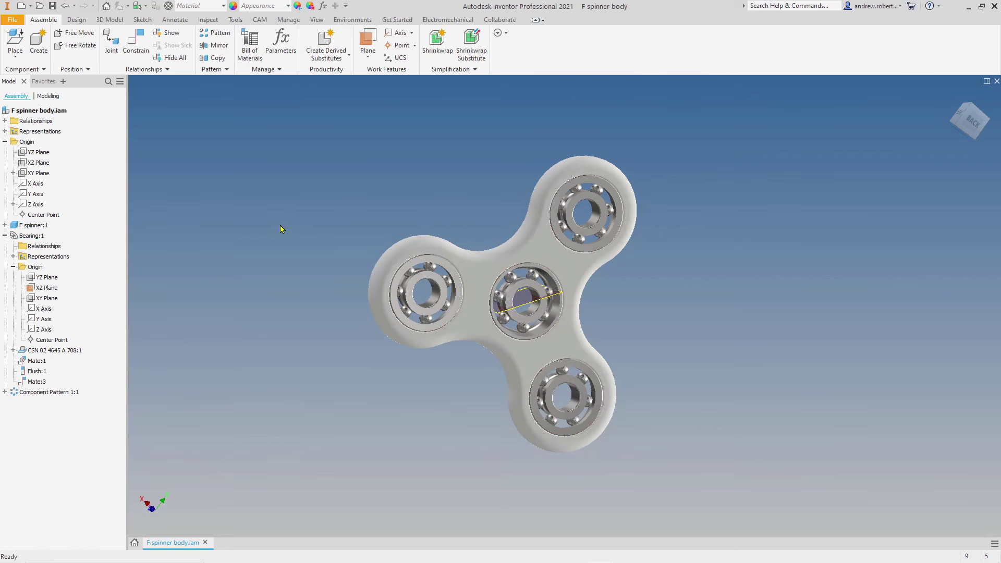
click(5, 225)
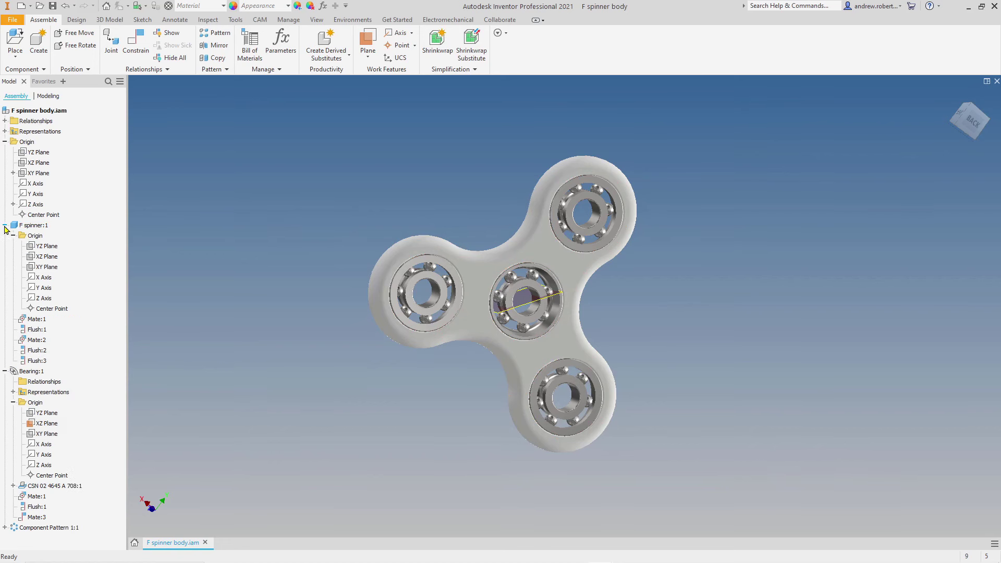
right_click(48, 259)
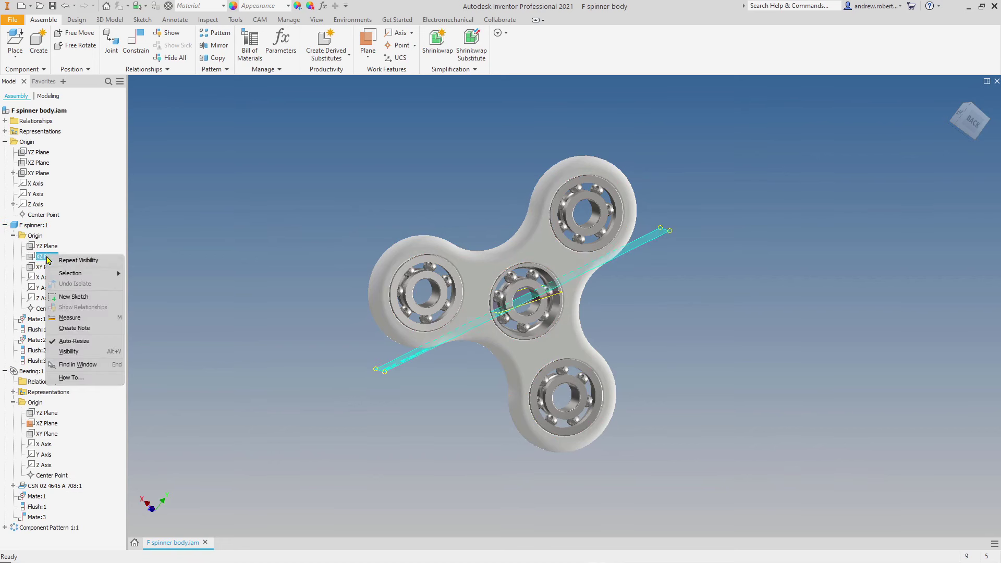
click(73, 352)
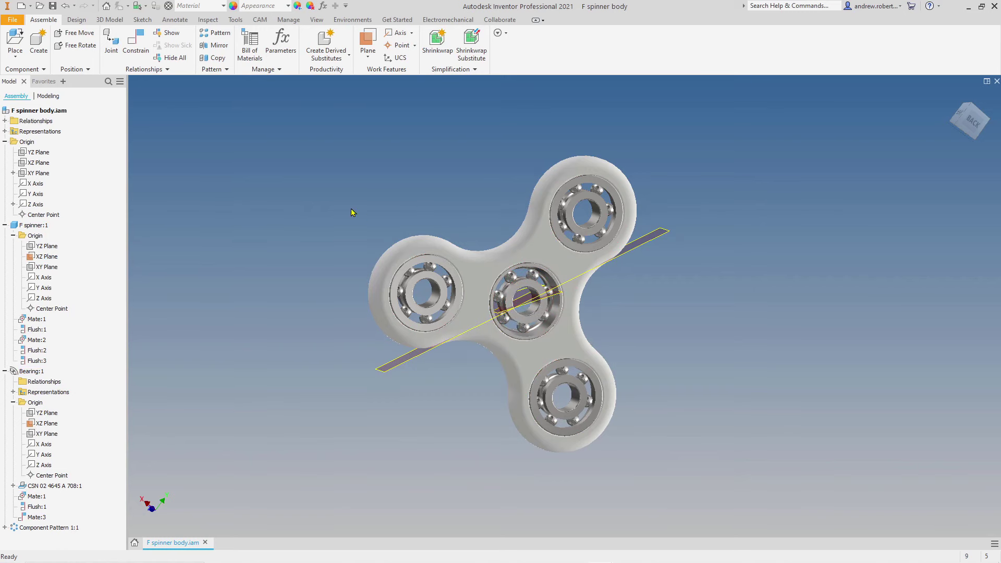
Mate the F spinner's XZ plane to the central bearing's XZ plane with 0 mm offset, and rotate the spinner to check the result.
click(137, 42)
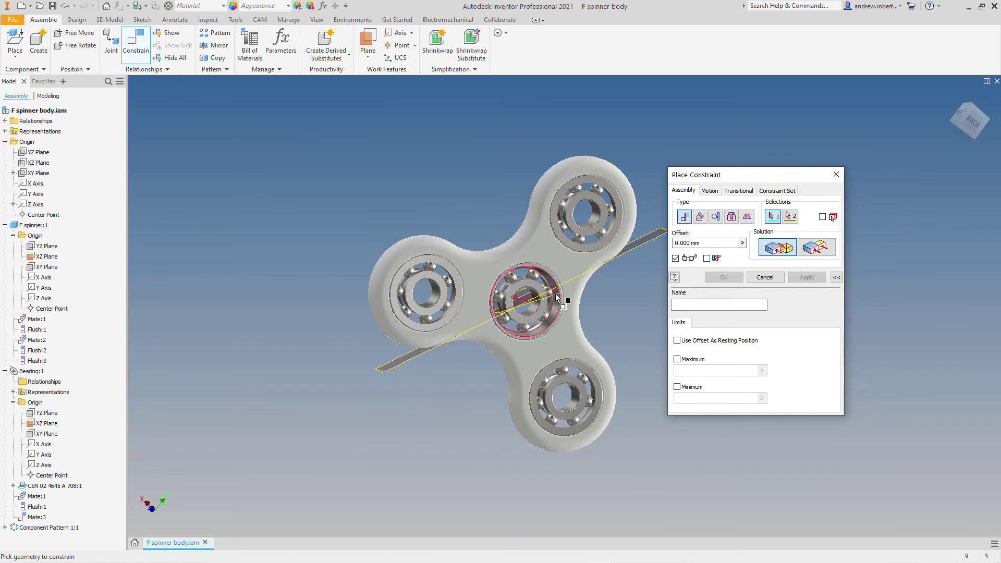
click(651, 243)
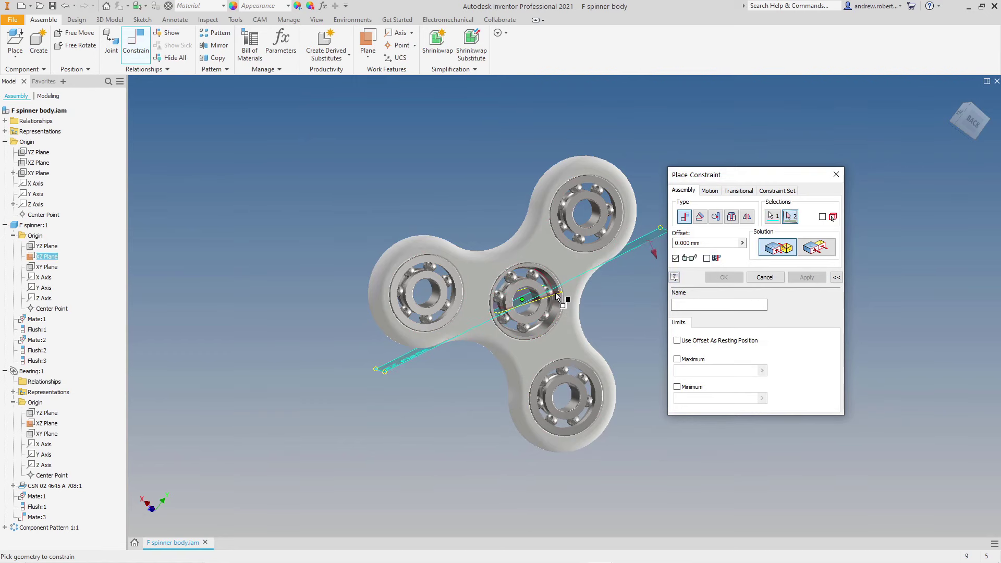
scroll(553, 296, up, 3)
scroll(556, 297, up, 3)
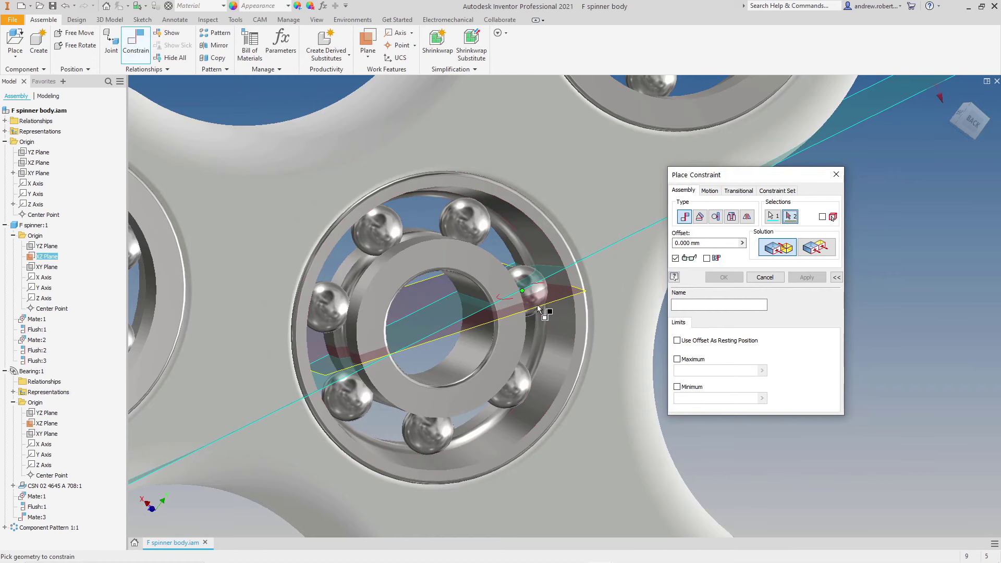
click(477, 327)
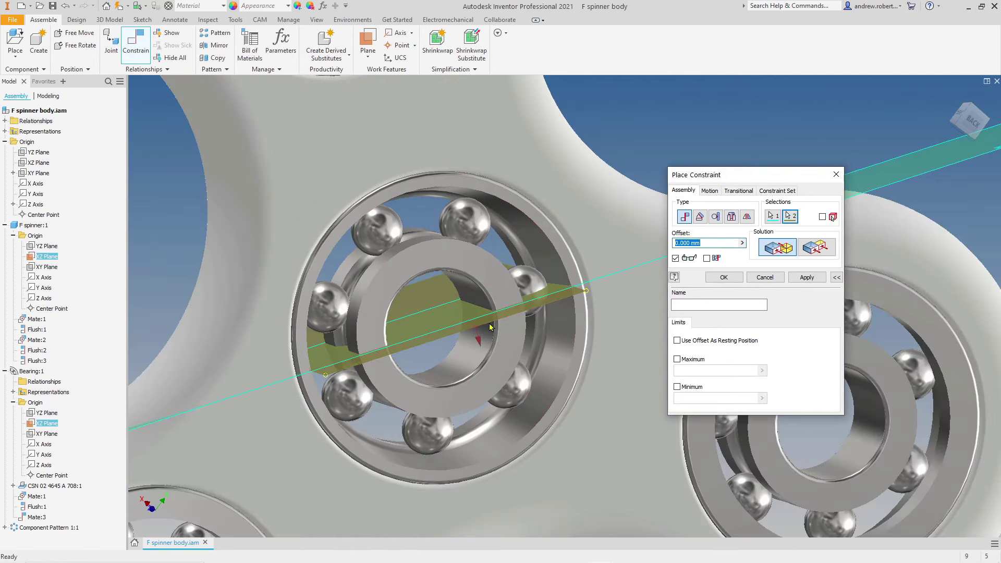
click(805, 277)
scroll(633, 309, down, 4)
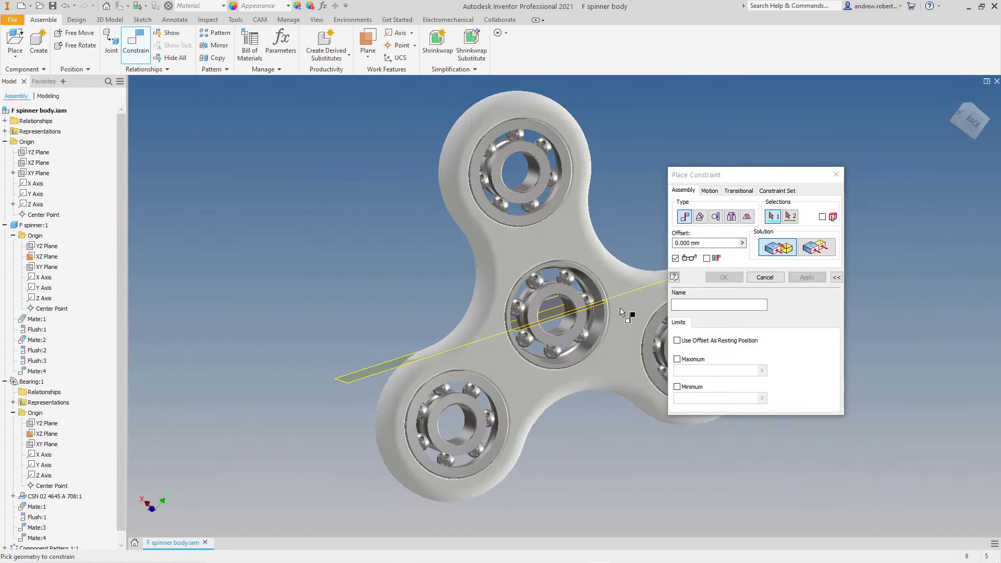
click(836, 174)
mouse_move(642, 333)
mouse_down()
mouse_move(640, 287)
mouse_move(589, 231)
mouse_move(644, 305)
mouse_move(657, 284)
mouse_move(411, 365)
mouse_move(633, 335)
mouse_up()
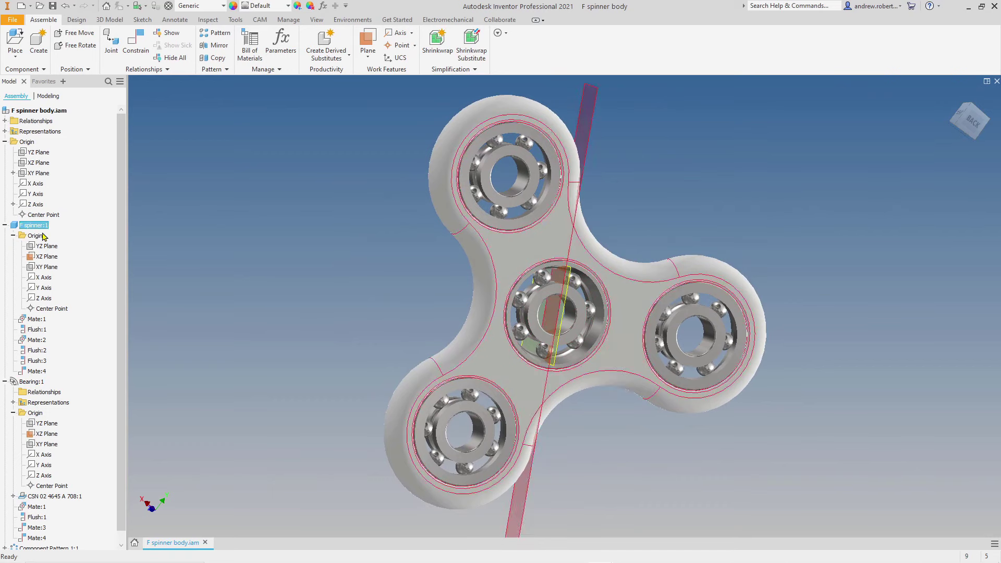
Hide the XZ origin planes of the F spinner part and the central bearing, and turn the spinner to check its motion.
right_click(40, 258)
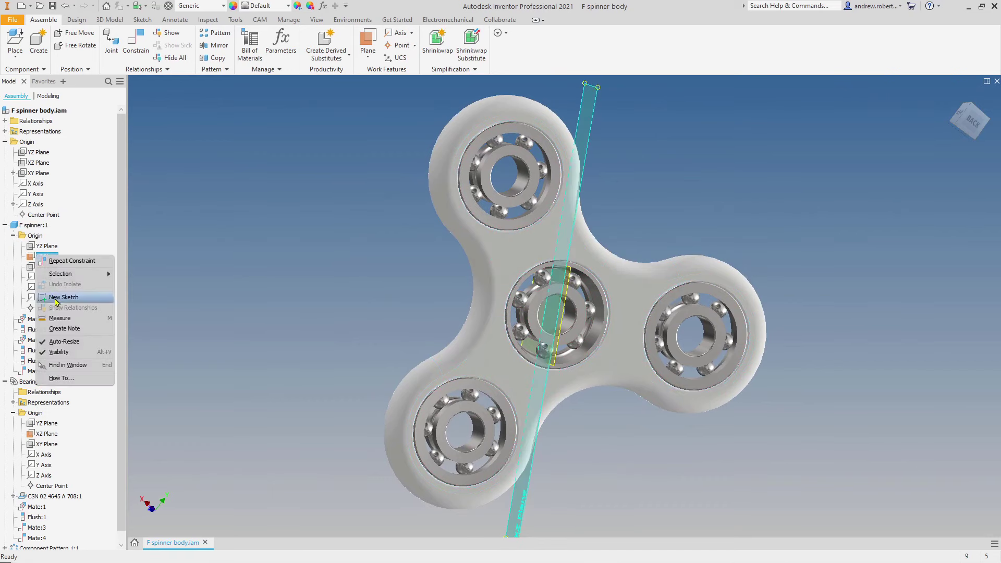
click(63, 352)
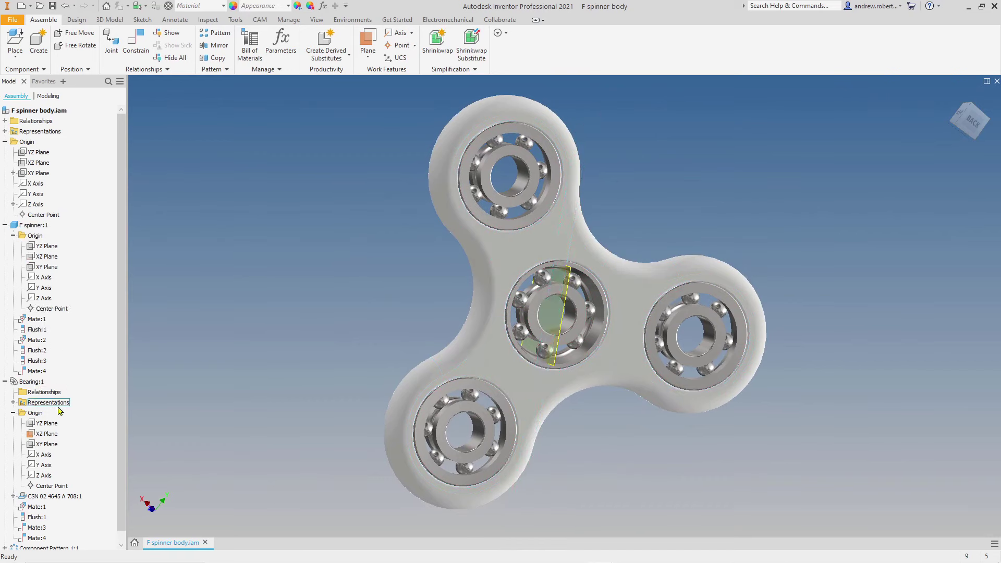
right_click(43, 433)
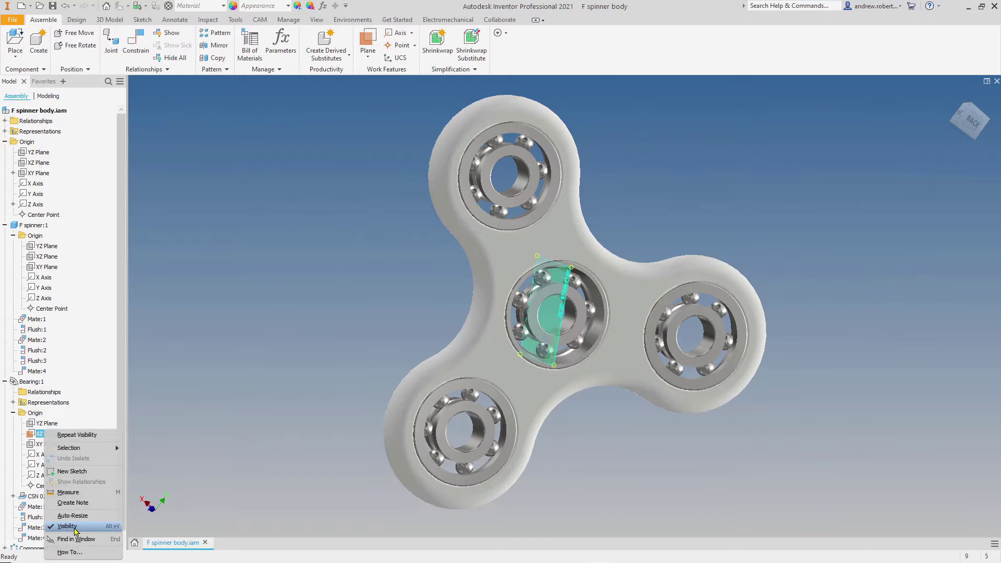
click(76, 527)
drag(546, 123, 524, 209)
click(364, 219)
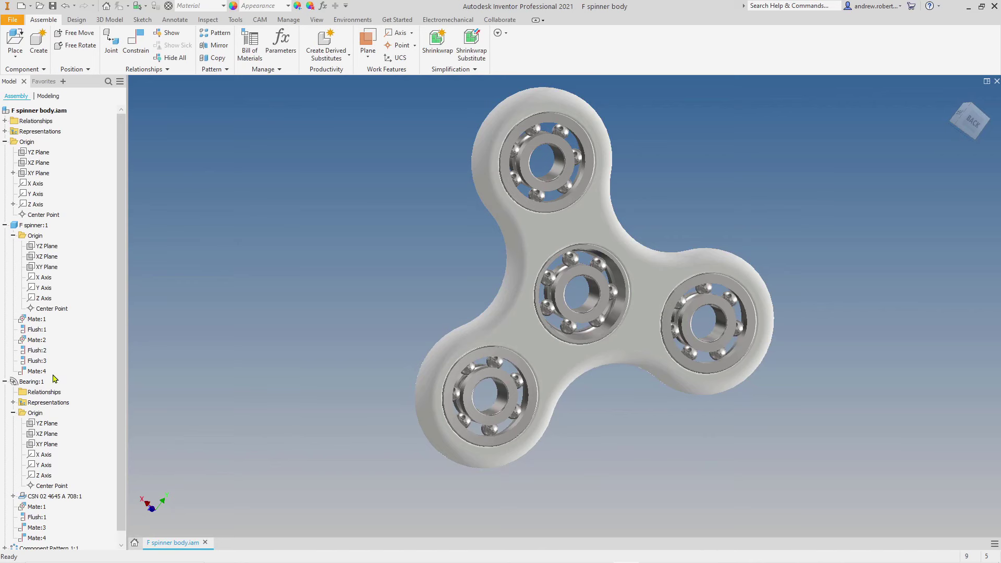
click(224, 6)
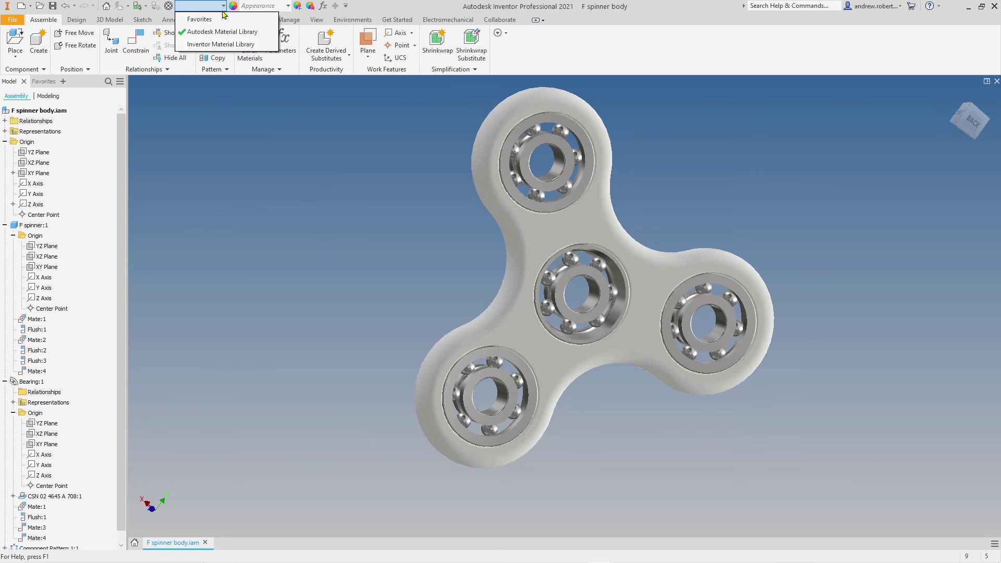
click(219, 33)
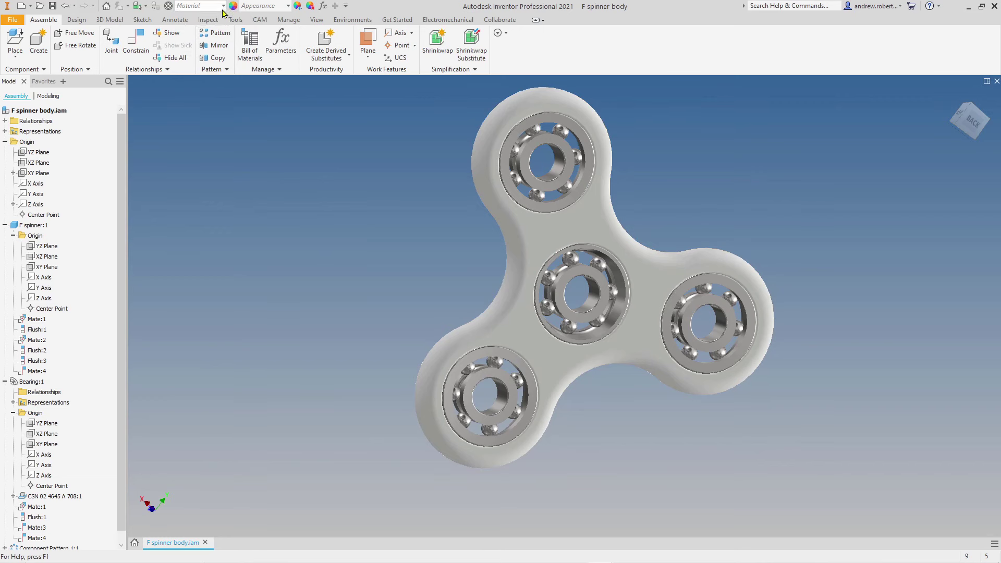
click(223, 6)
click(223, 7)
click(534, 231)
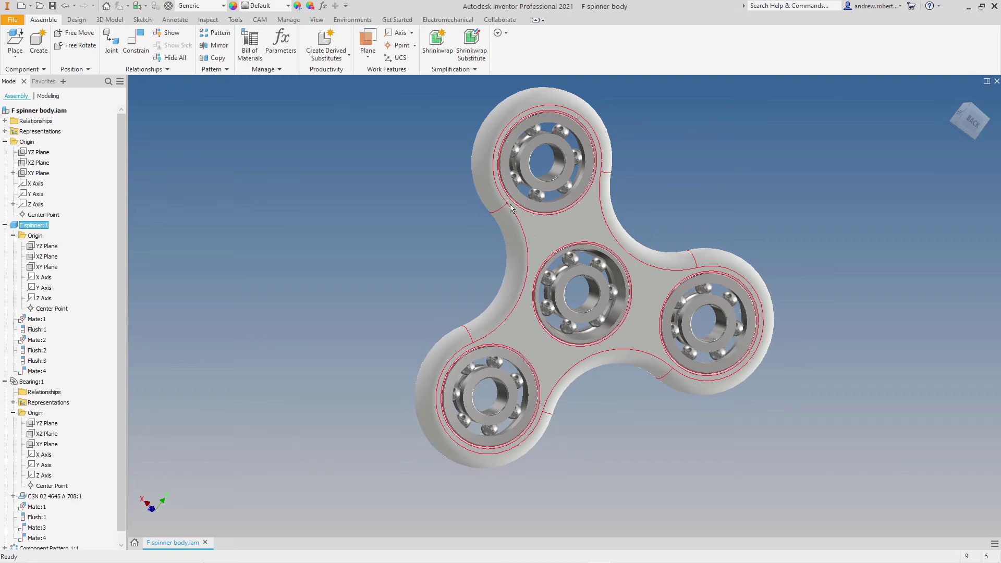
click(355, 228)
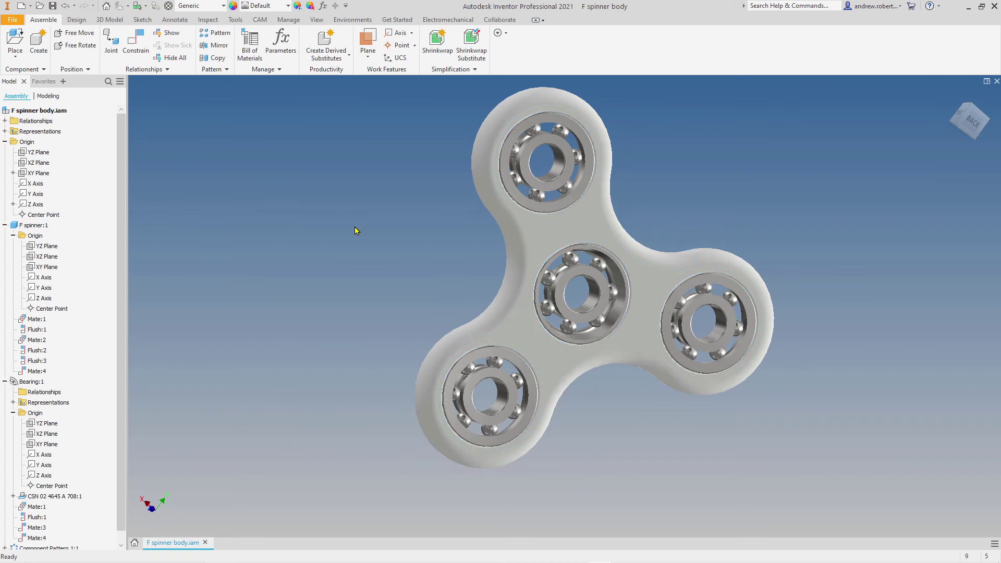
Assign the ABS Plastic material from the Autodesk Material Library to the F spinner part.
click(547, 245)
click(223, 6)
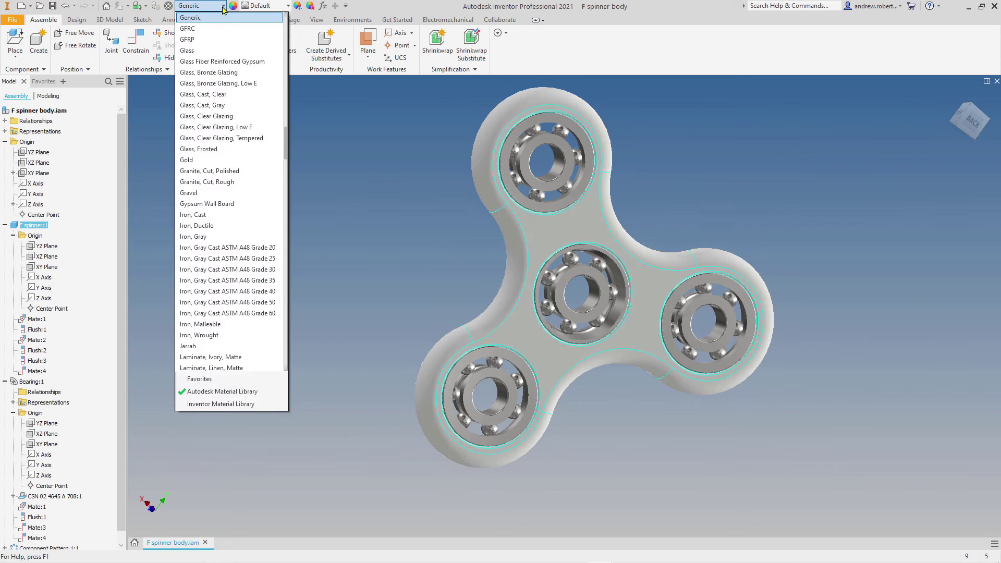
scroll(234, 63, up, 20)
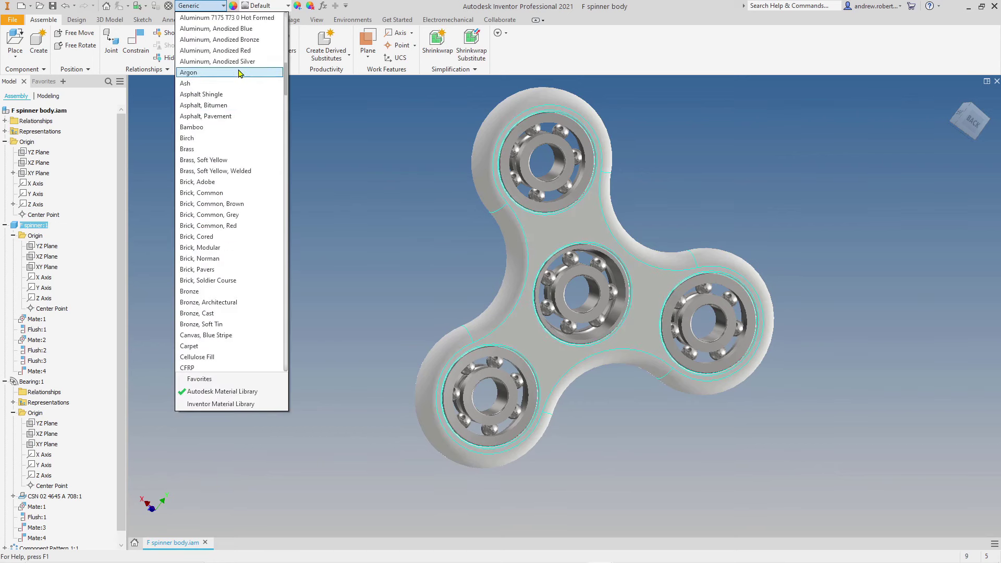
scroll(238, 83, up, 12)
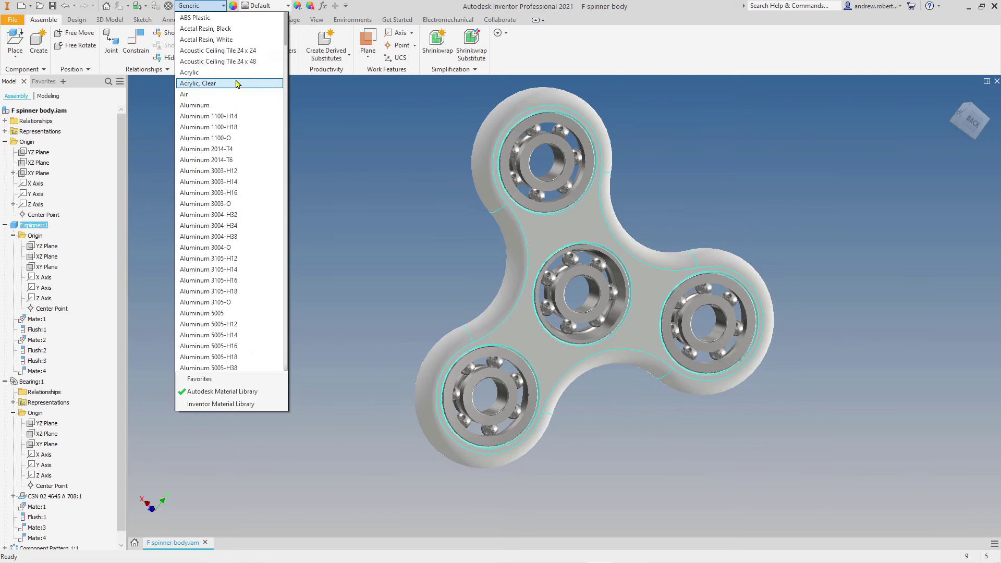
click(219, 19)
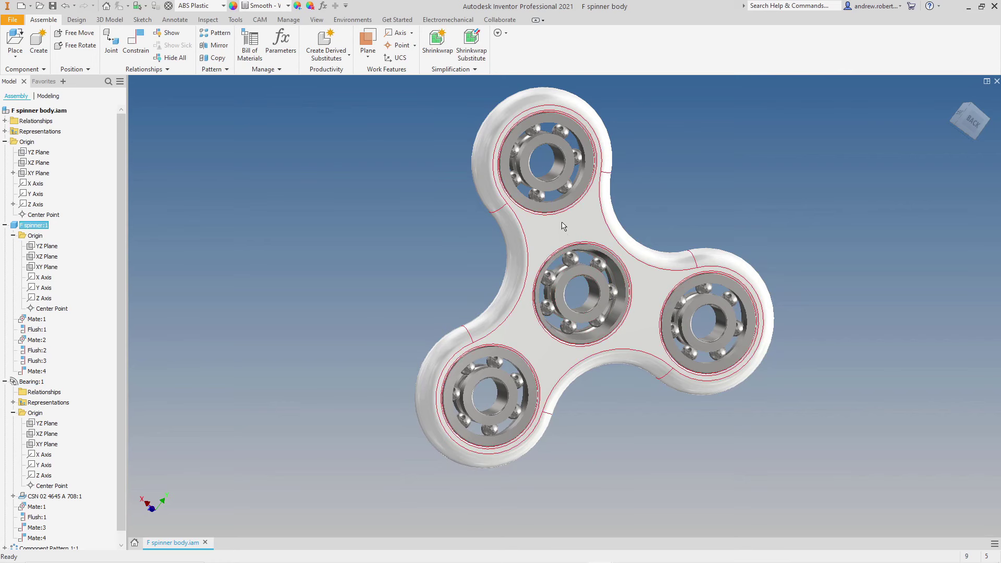
Tint the F spinner part's appearance bright green with RGB 46, 255, 0, and rotate the spinner to view the result.
click(298, 6)
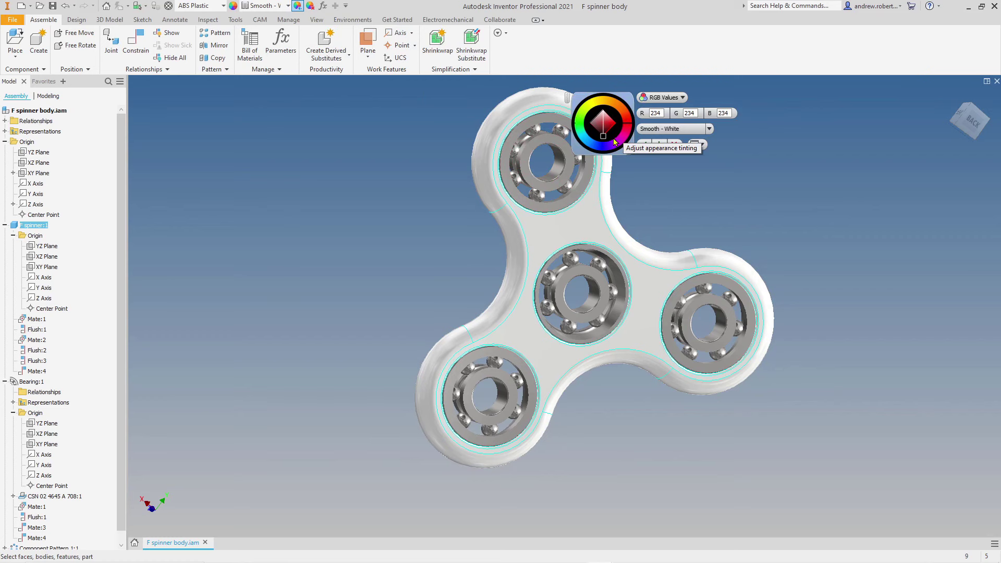
click(579, 123)
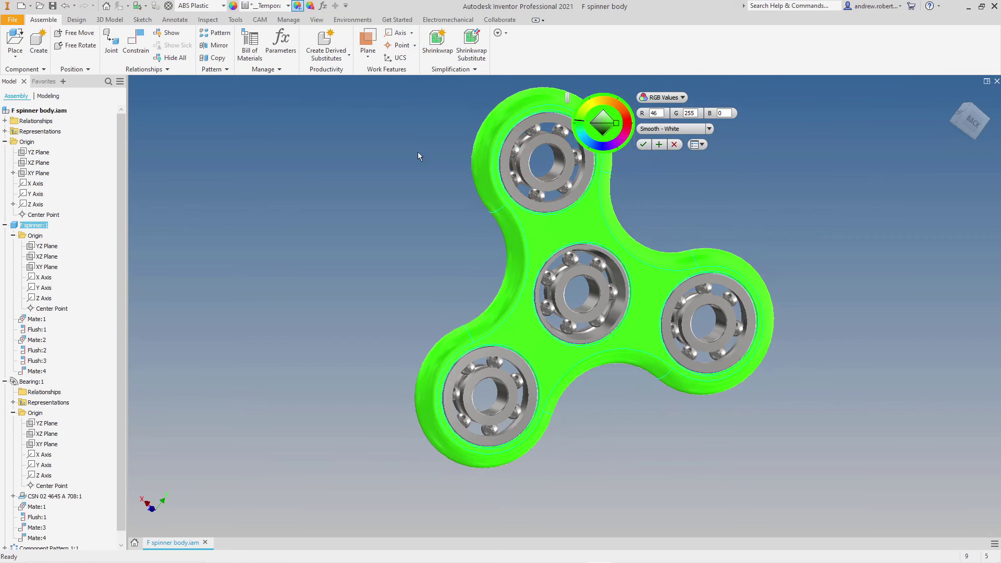
click(643, 145)
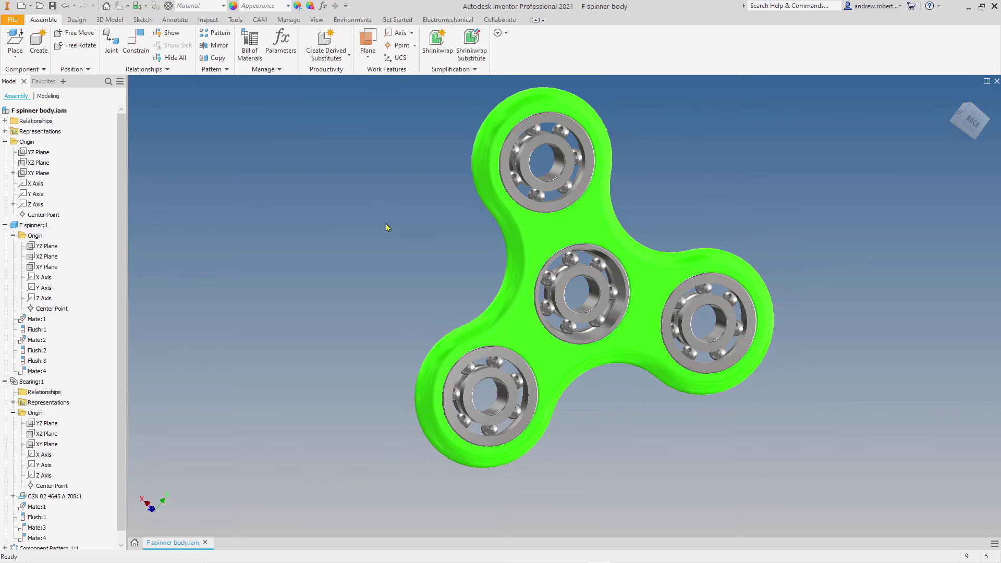
mouse_move(404, 203)
middle_down()
mouse_move(373, 256)
mouse_move(398, 214)
middle_up()
drag(514, 243, 532, 224)
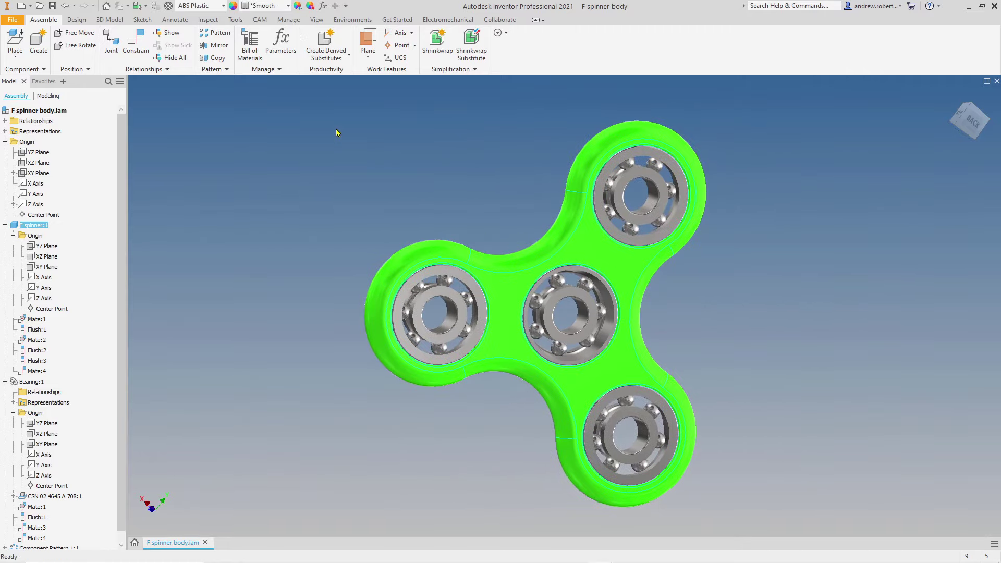
click(471, 169)
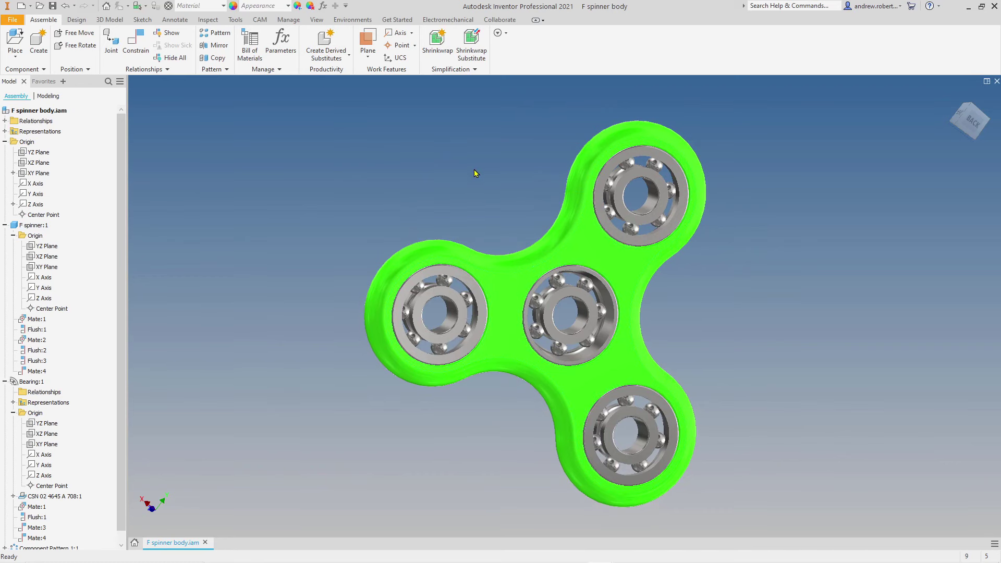